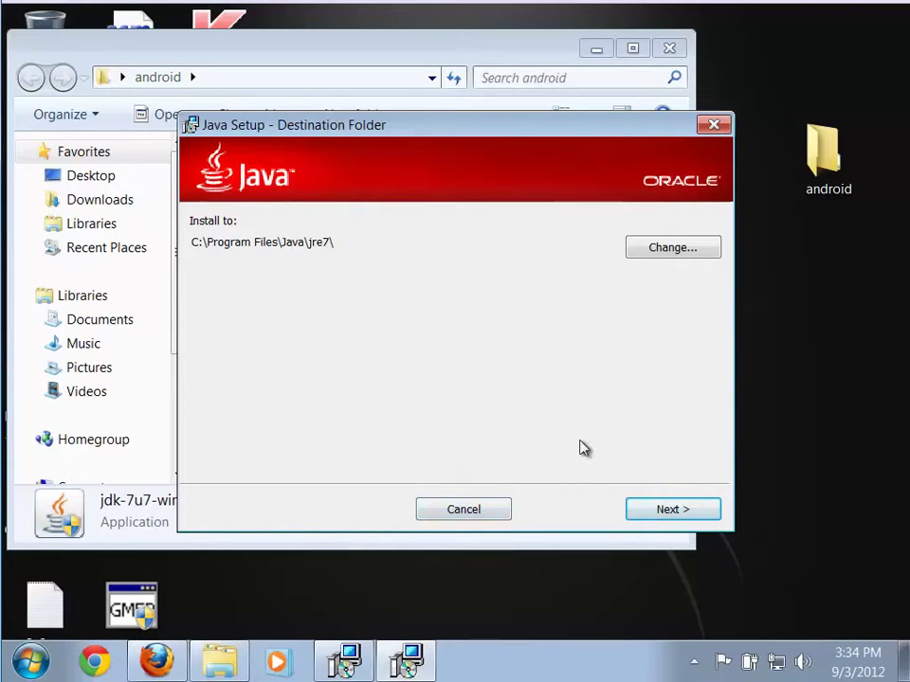
# Finish installing JDK 7 Update 7 (64-bit) with the default JRE folder and close the installer
pyautogui.click(661, 512)
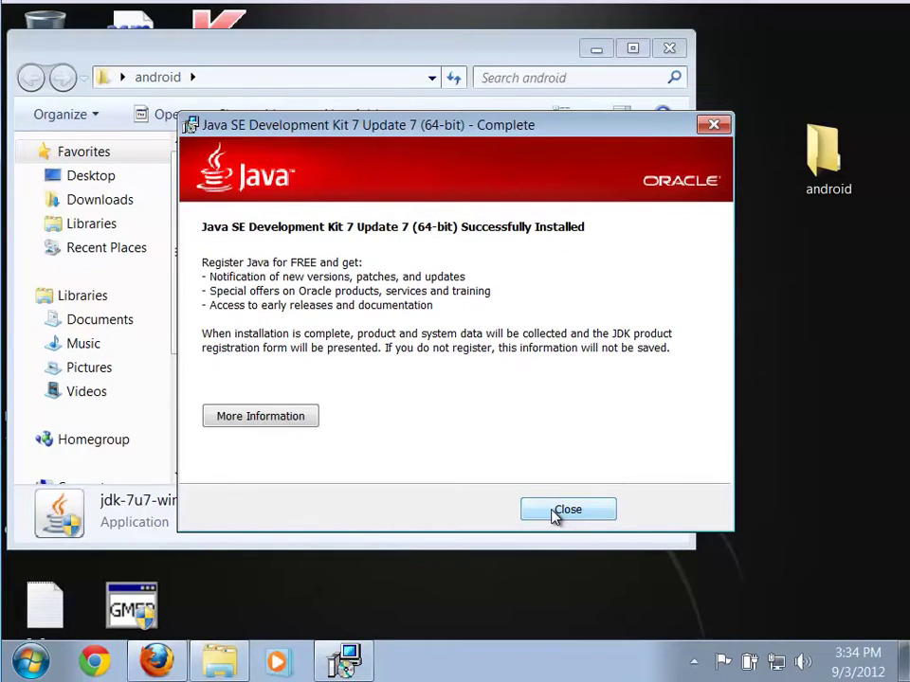
pyautogui.click(561, 511)
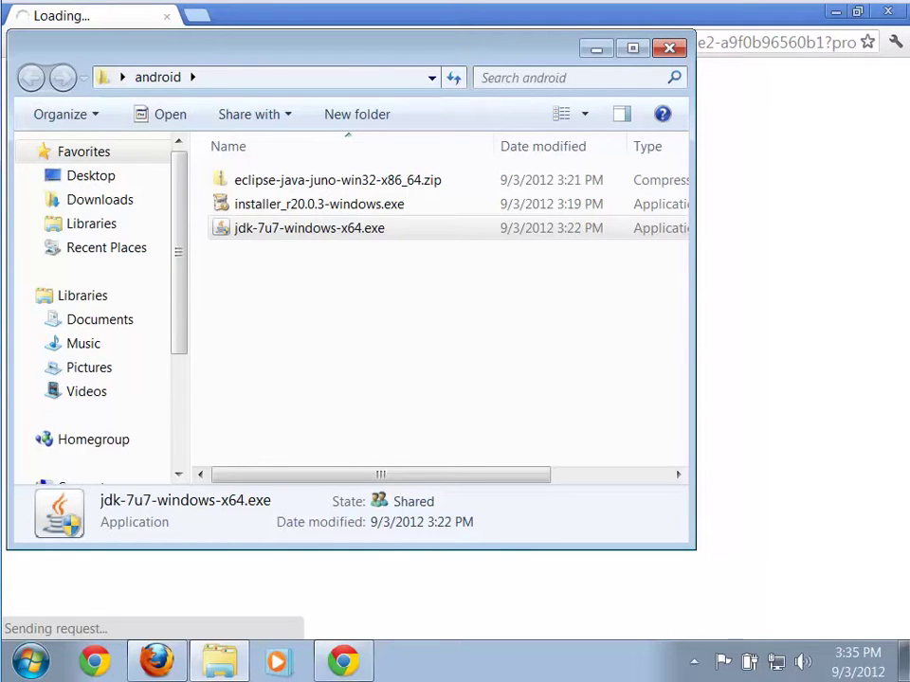
# Close the Oracle JDK registration page in Chrome without registering
pyautogui.click(746, 31)
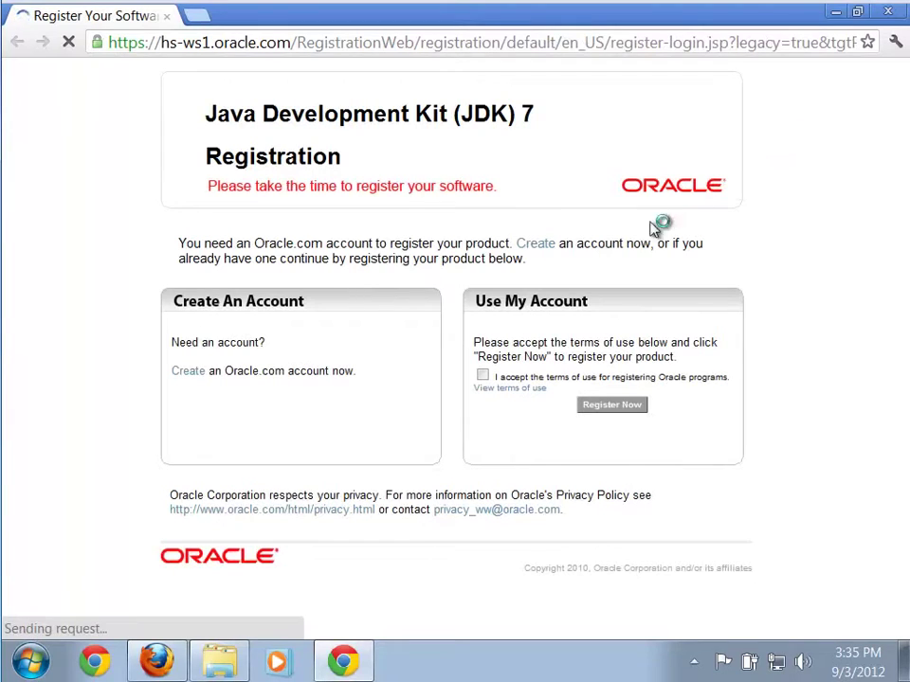
pyautogui.click(896, 15)
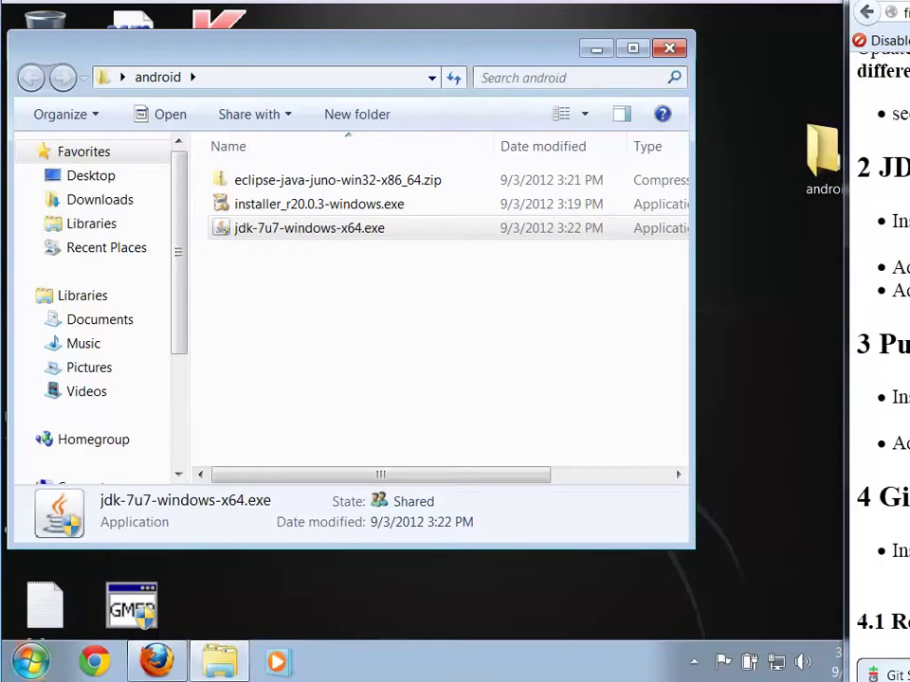
# Search 'environment variables' and open the system environment settings, approving with the administrator password
pyautogui.click(32, 662)
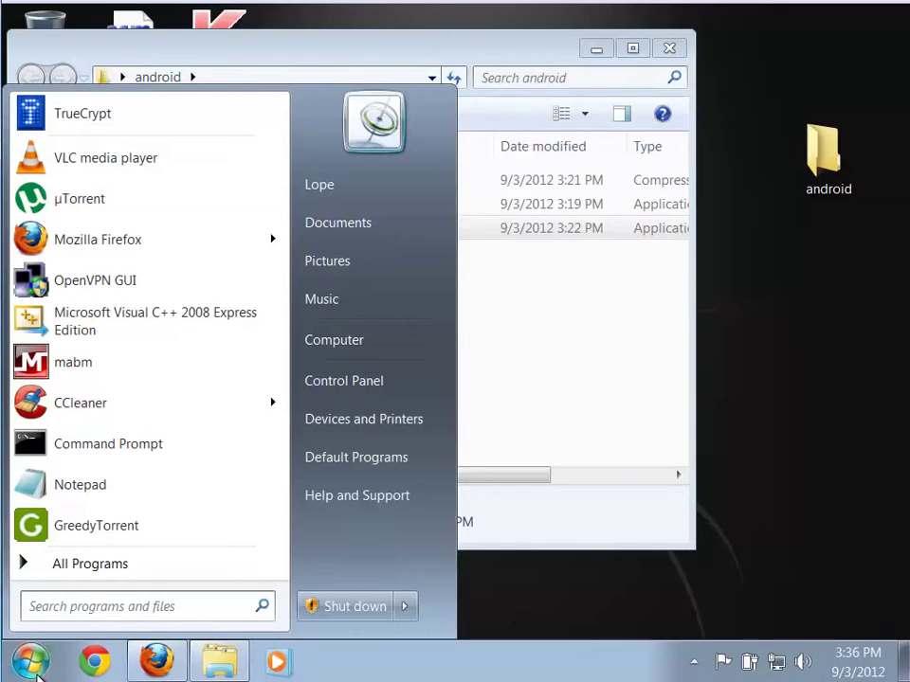
pyautogui.write('envir')
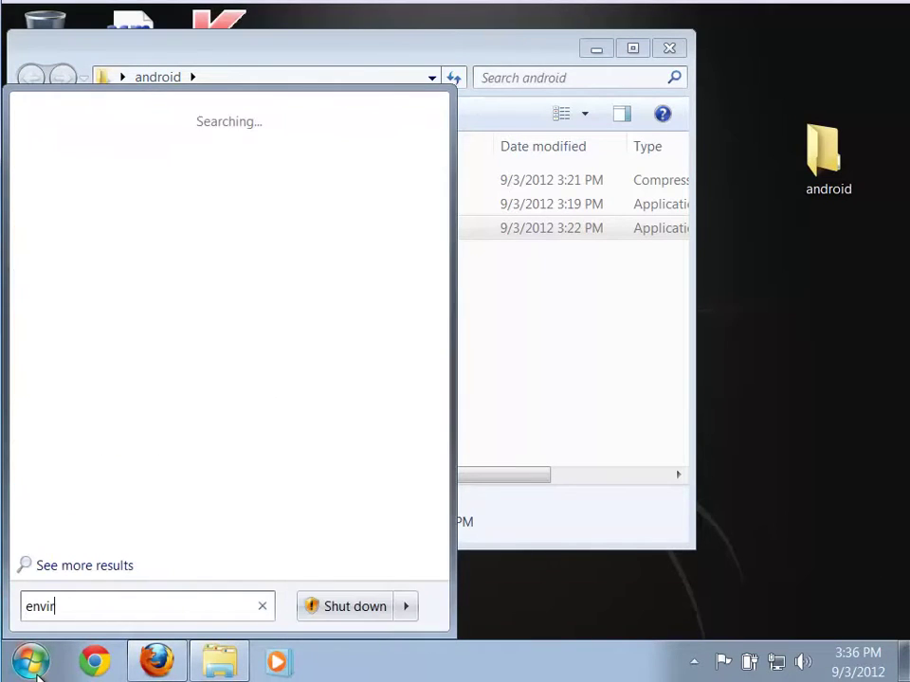
pyautogui.write('onment varia')
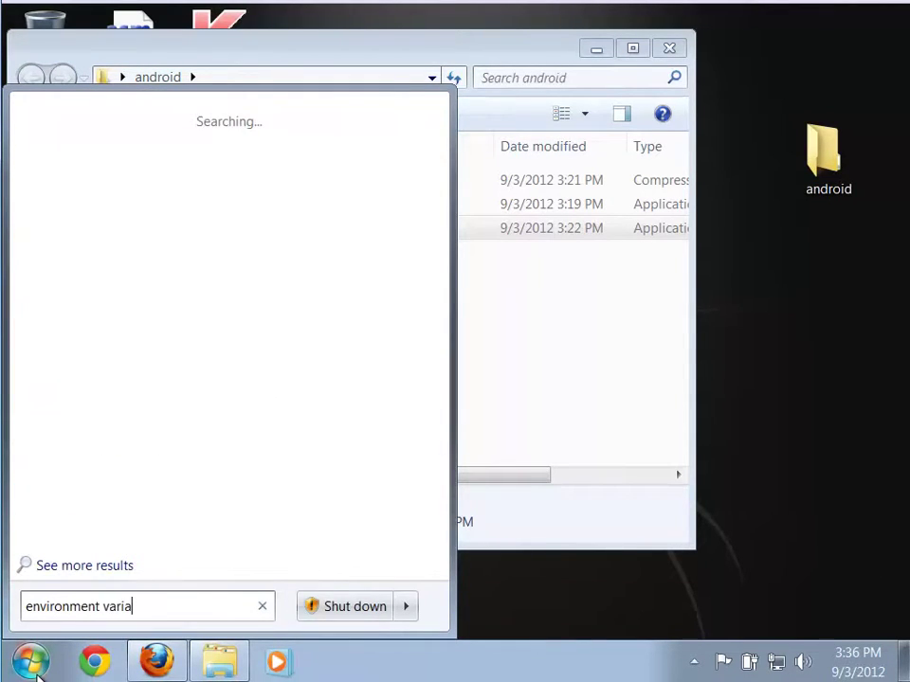
pyautogui.write('bles')
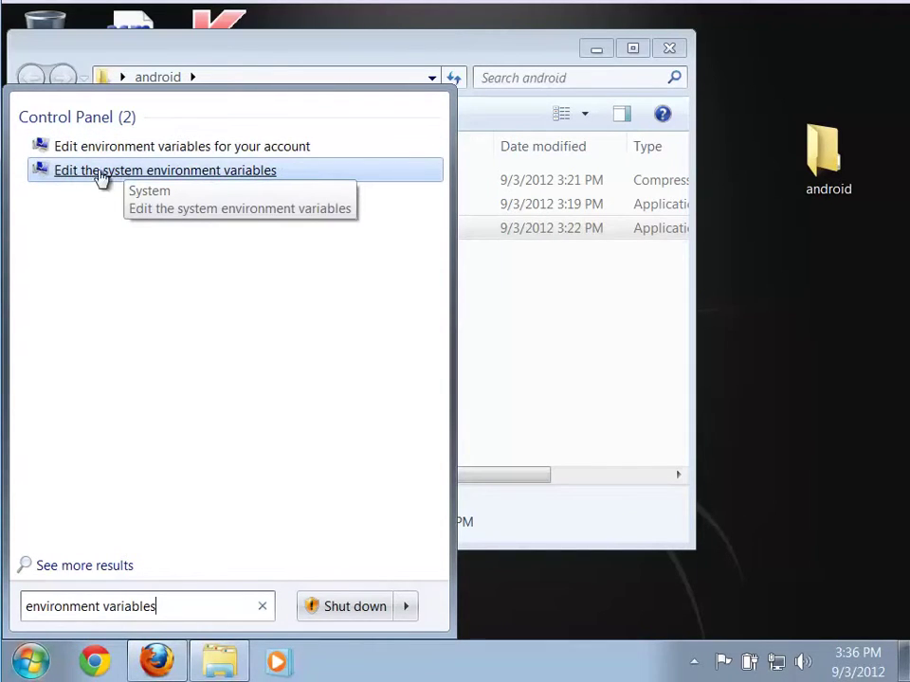
pyautogui.click(195, 172)
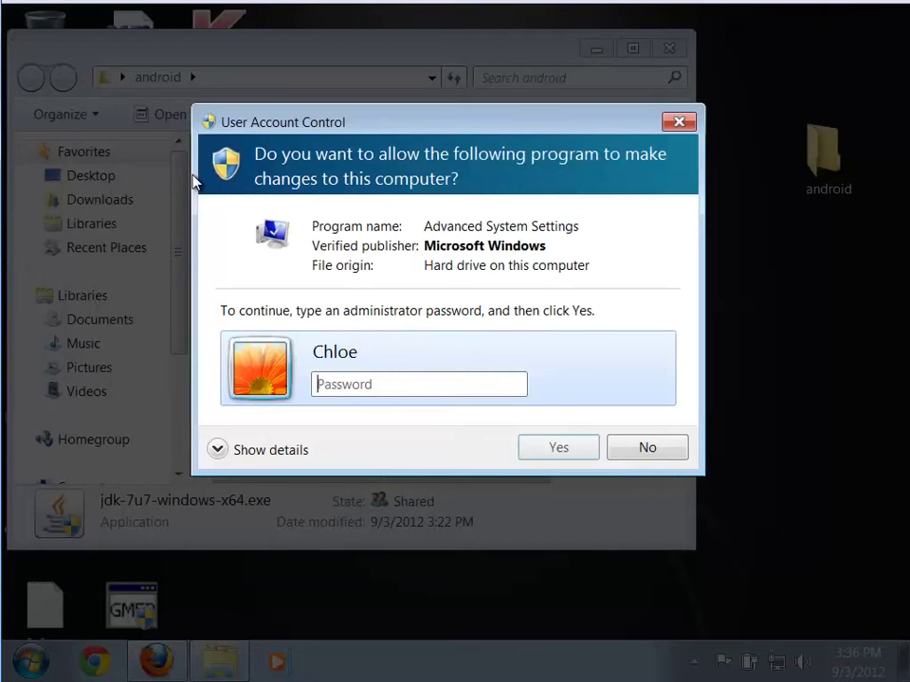
pyautogui.write('*********')
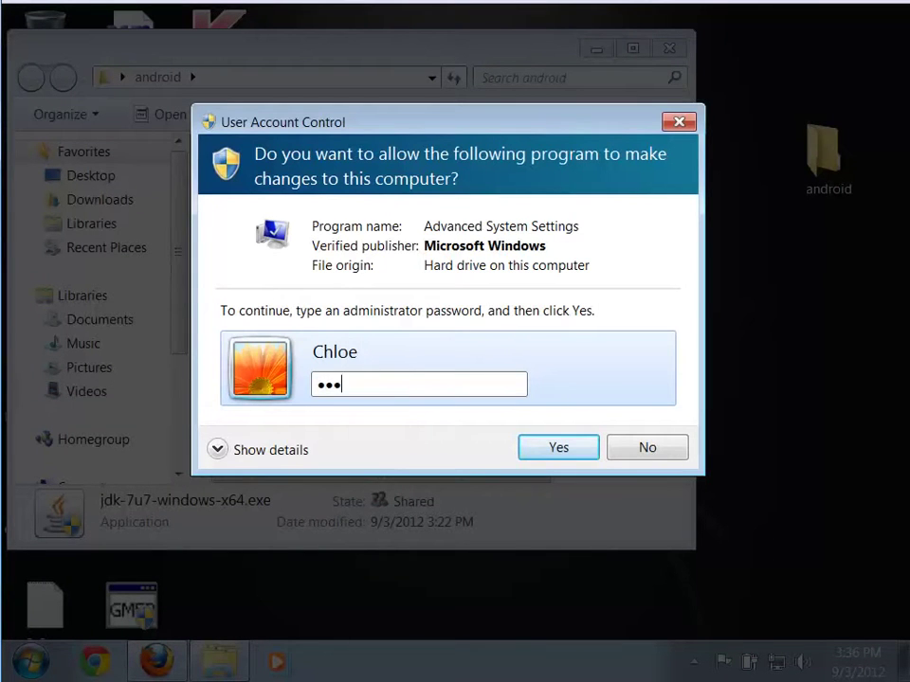
pyautogui.press('Return')
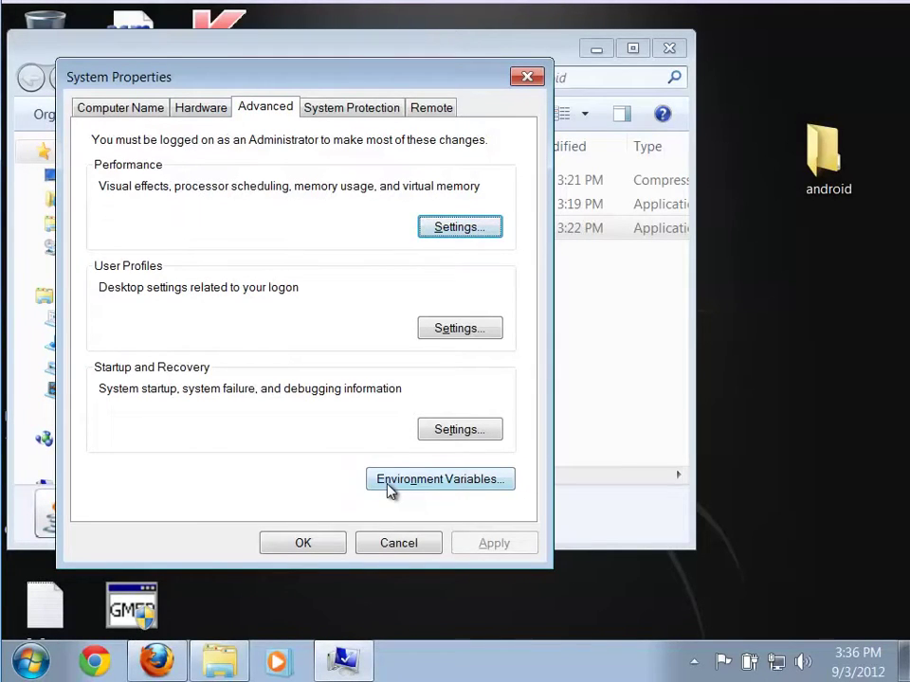
# Open the Environment Variables window and scroll through the System variables list
pyautogui.click(445, 479)
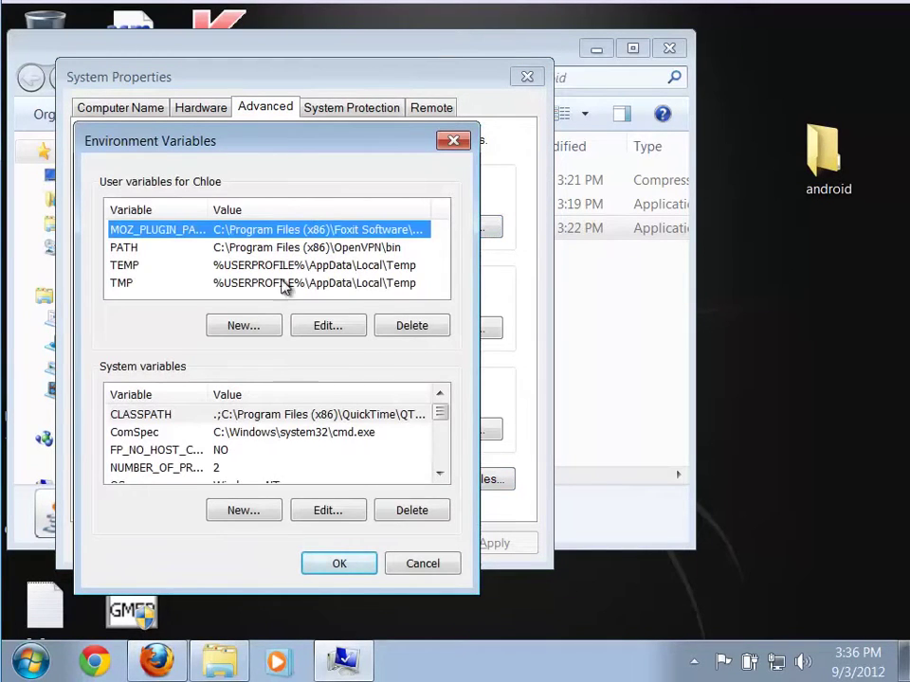
pyautogui.moveTo(231, 142); pyautogui.dragTo(235, 79)
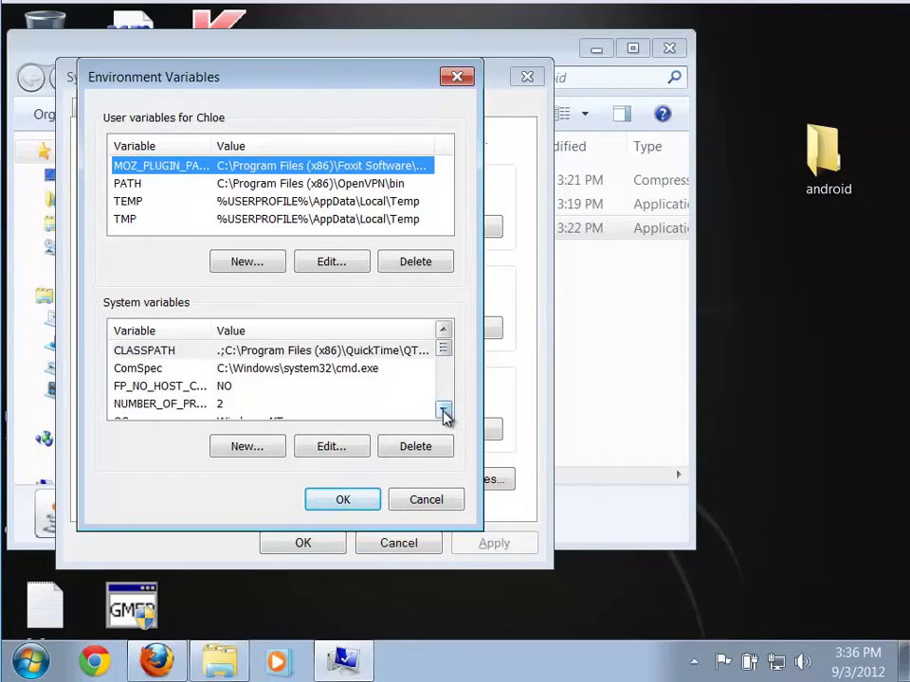
pyautogui.click(443, 410)
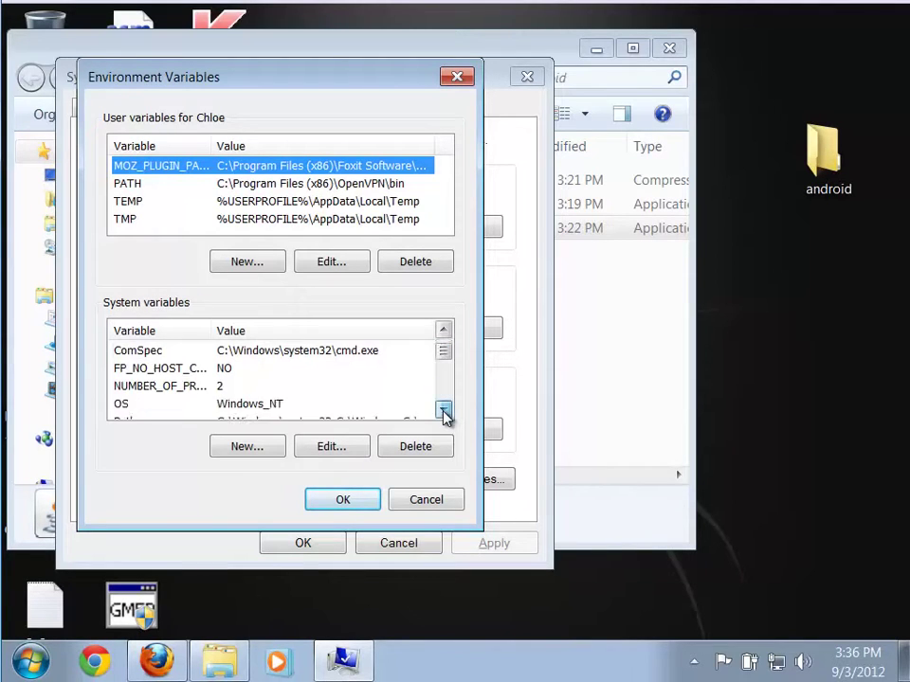
pyautogui.doubleClick(444, 410)
pyautogui.doubleClick(443, 410)
pyautogui.doubleClick(443, 410)
pyautogui.doubleClick(444, 410)
pyautogui.tripleClick(443, 410)
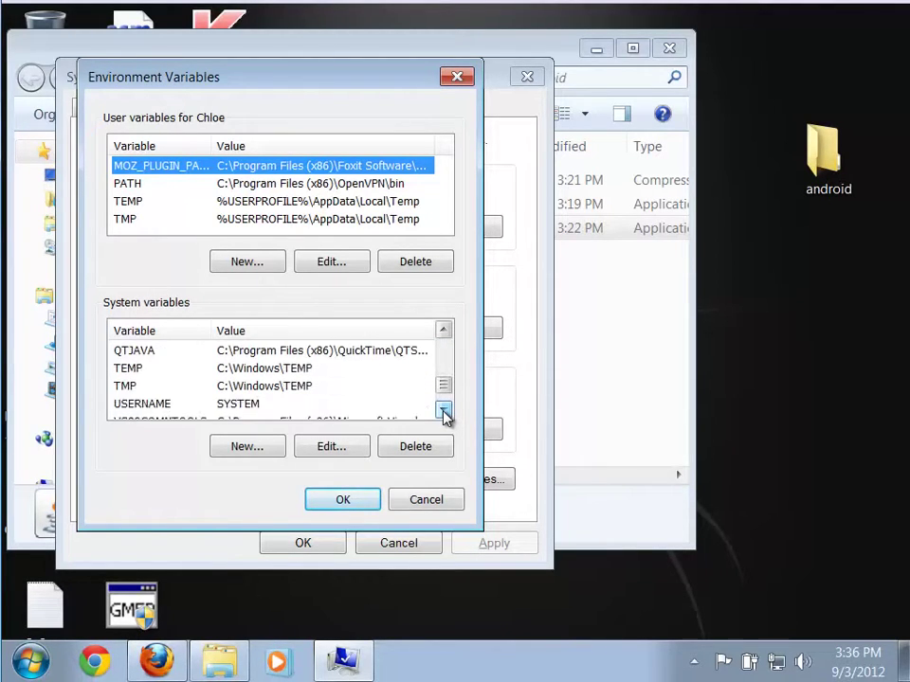
pyautogui.moveTo(443, 393); pyautogui.dragTo(443, 344)
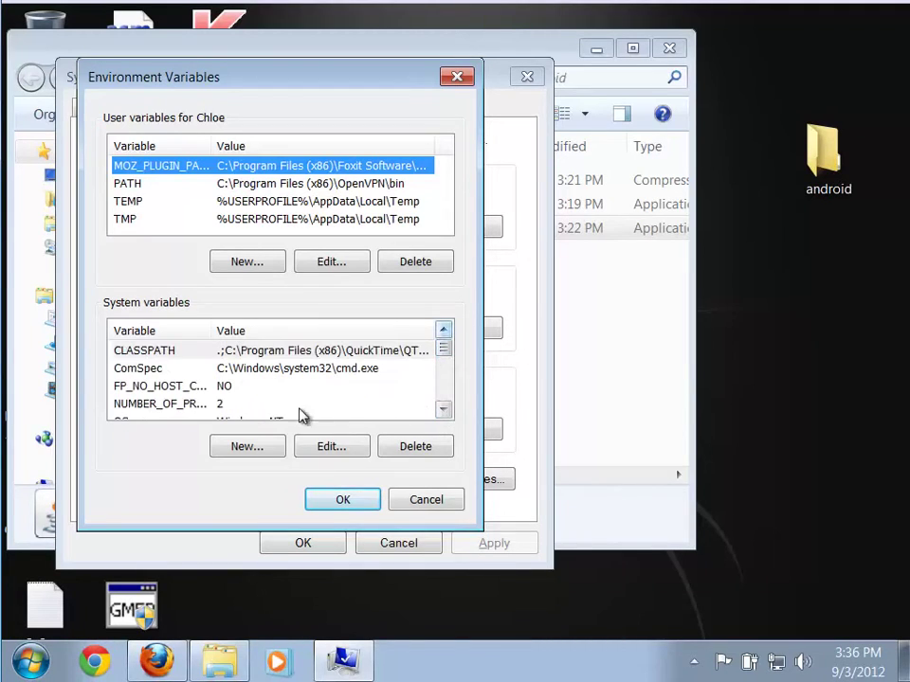
# Start a new system variable named JAVA_HOME with its value field still empty
pyautogui.click(246, 447)
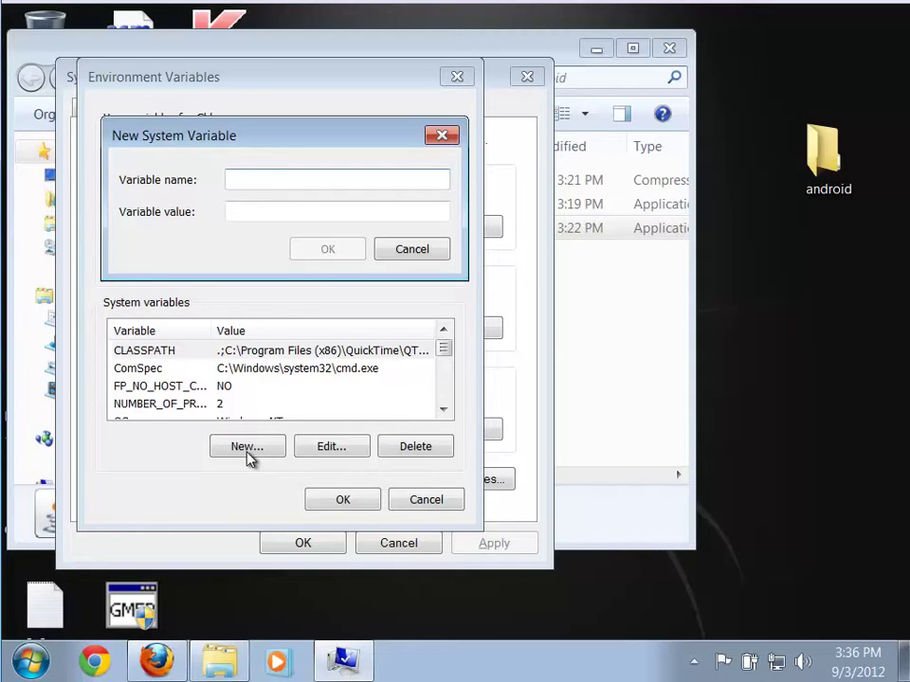
pyautogui.write('JAVA_HOME')
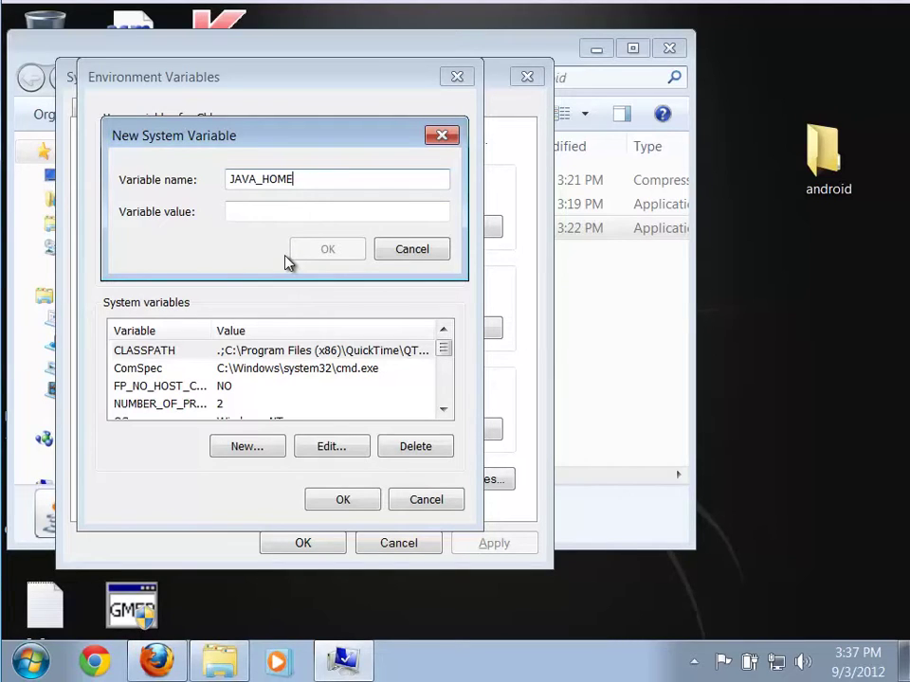
pyautogui.click(253, 207)
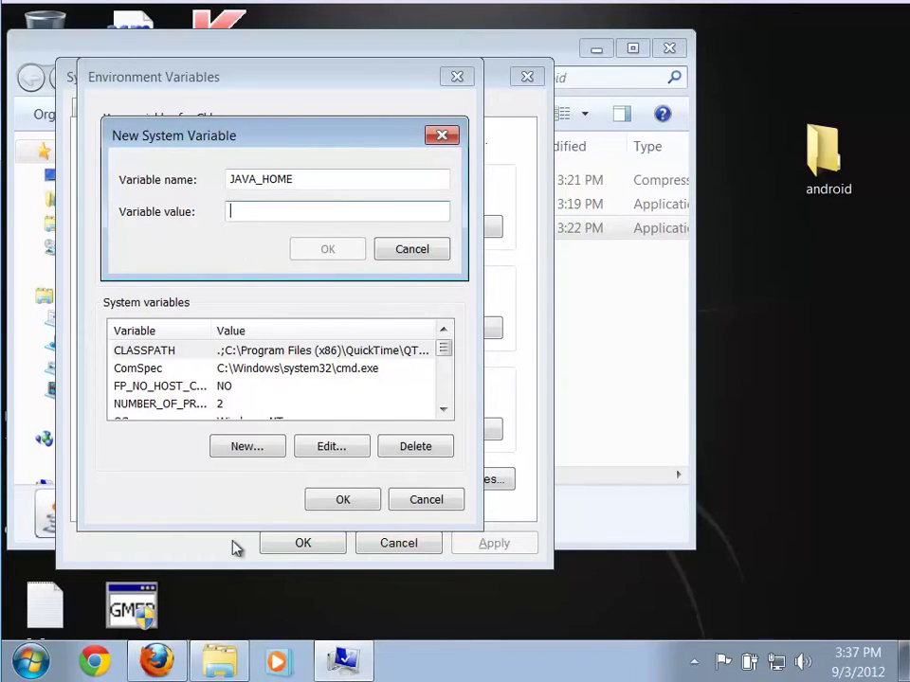
pyautogui.click(35, 665)
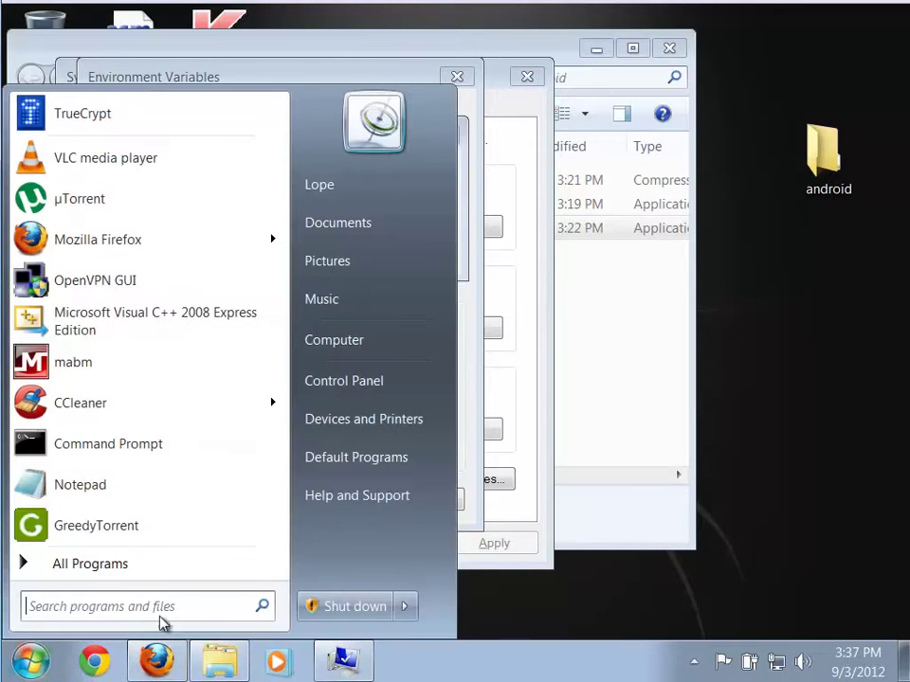
# Browse from Computer to the folder C:\Program Files\Java\jdk1.7.0_07
pyautogui.click(387, 343)
pyautogui.moveTo(368, 83); pyautogui.dragTo(455, 94)
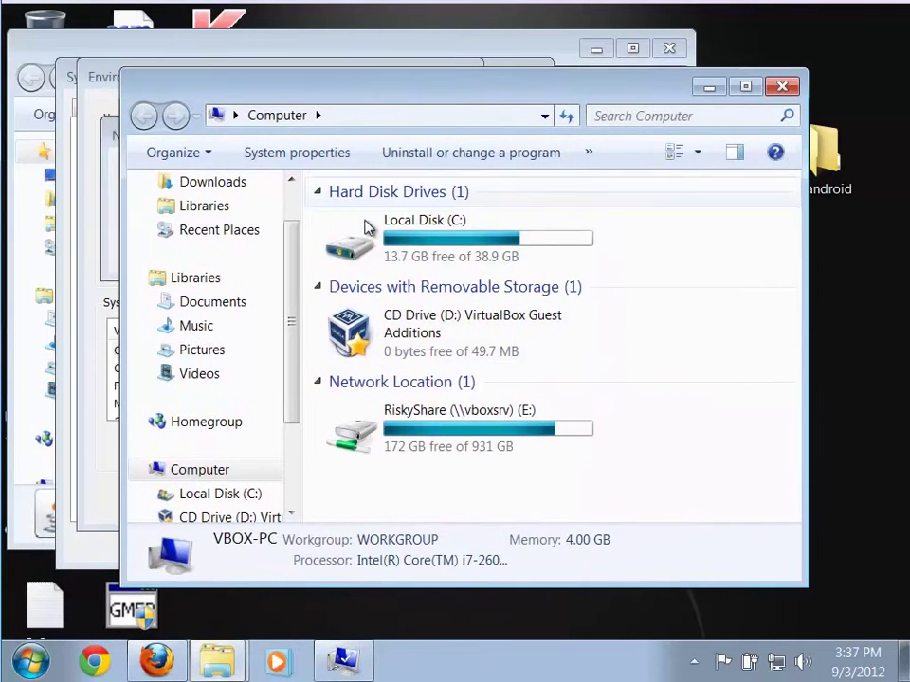
pyautogui.doubleClick(365, 230)
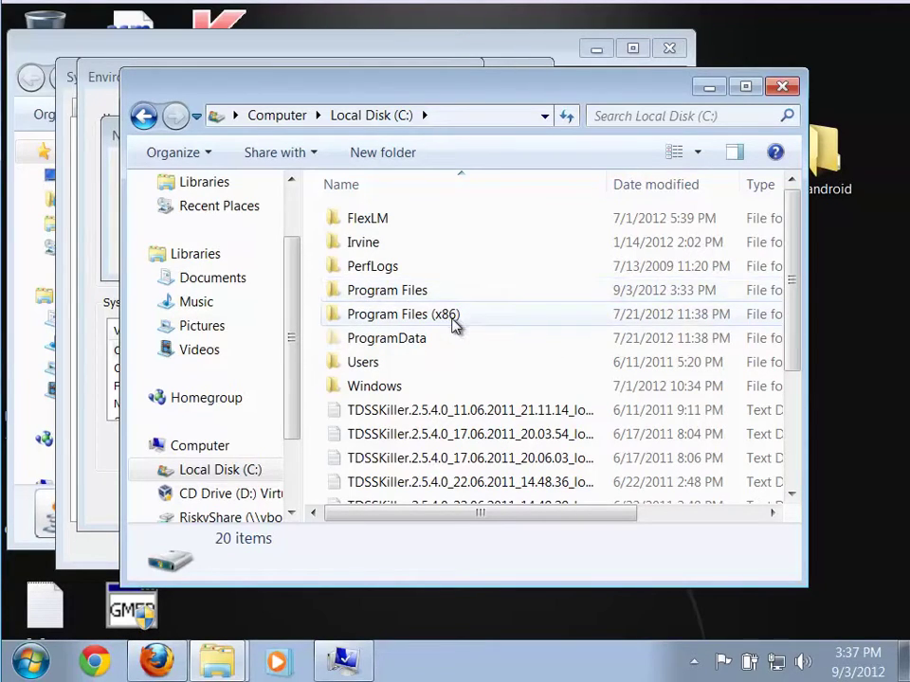
pyautogui.moveTo(445, 324)
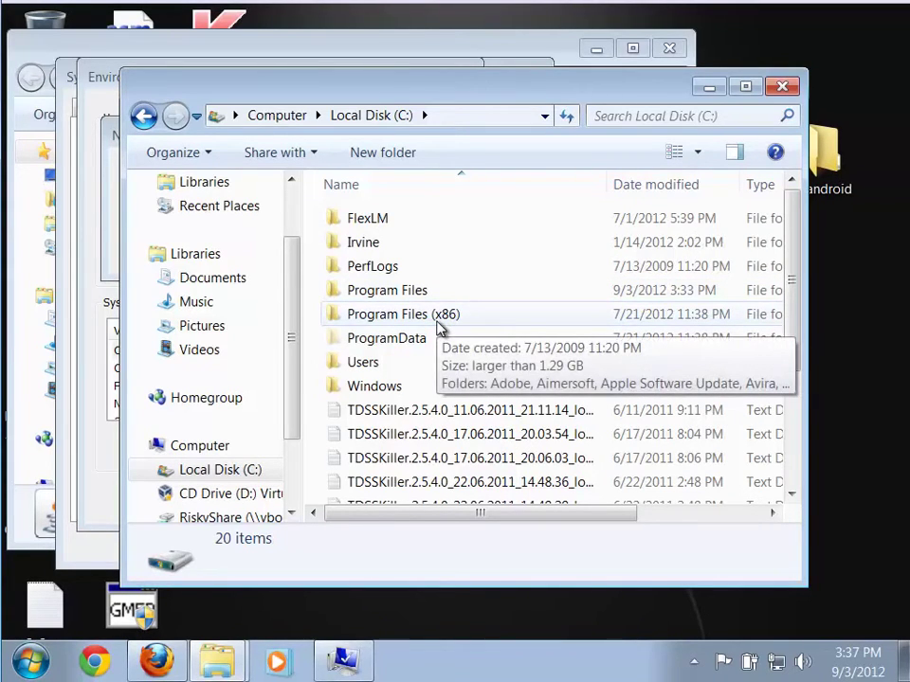
pyautogui.doubleClick(428, 294)
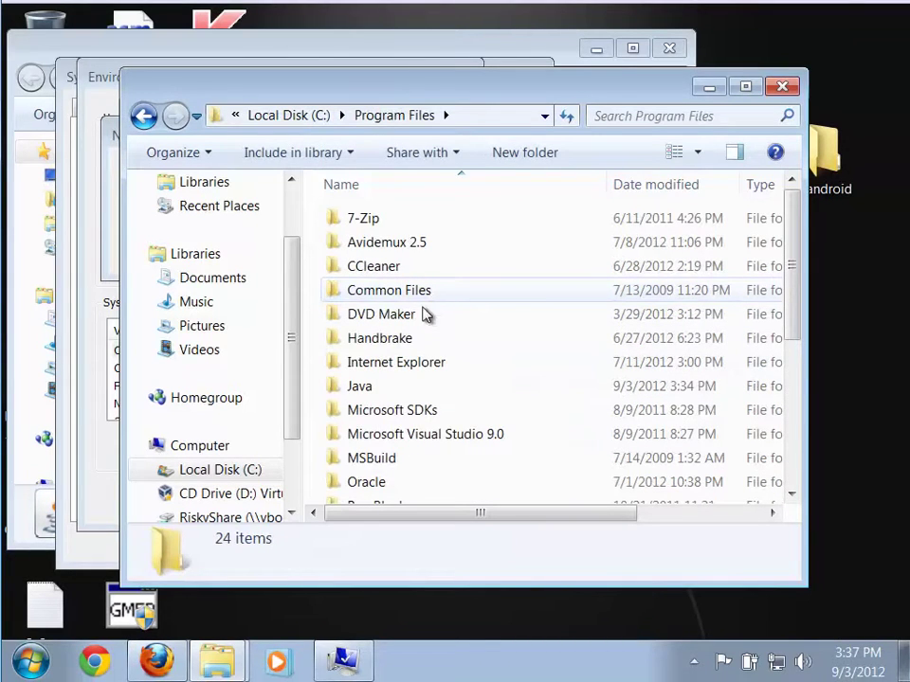
pyautogui.moveTo(384, 388)
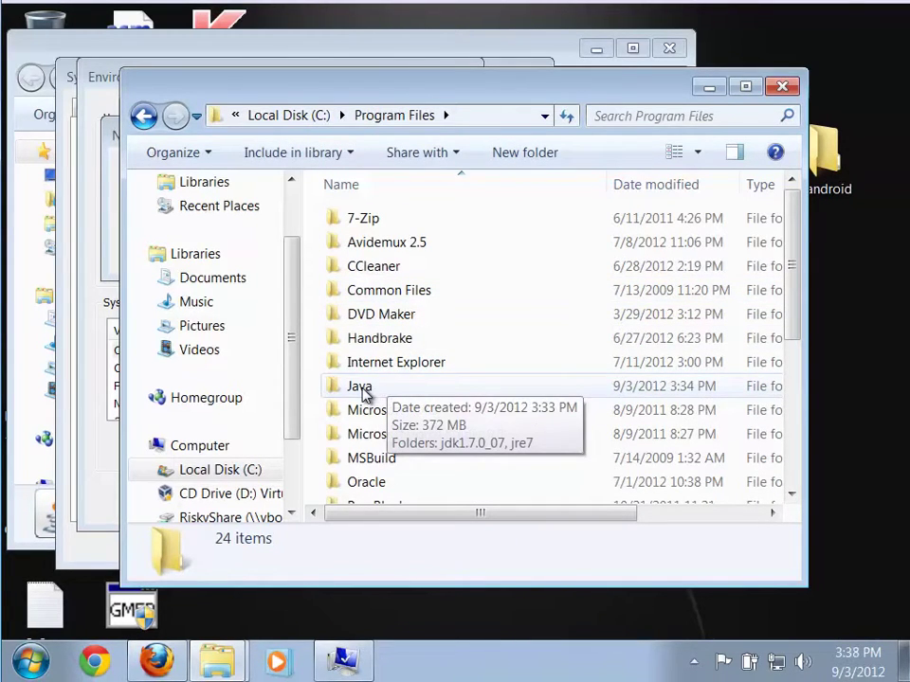
pyautogui.doubleClick(365, 394)
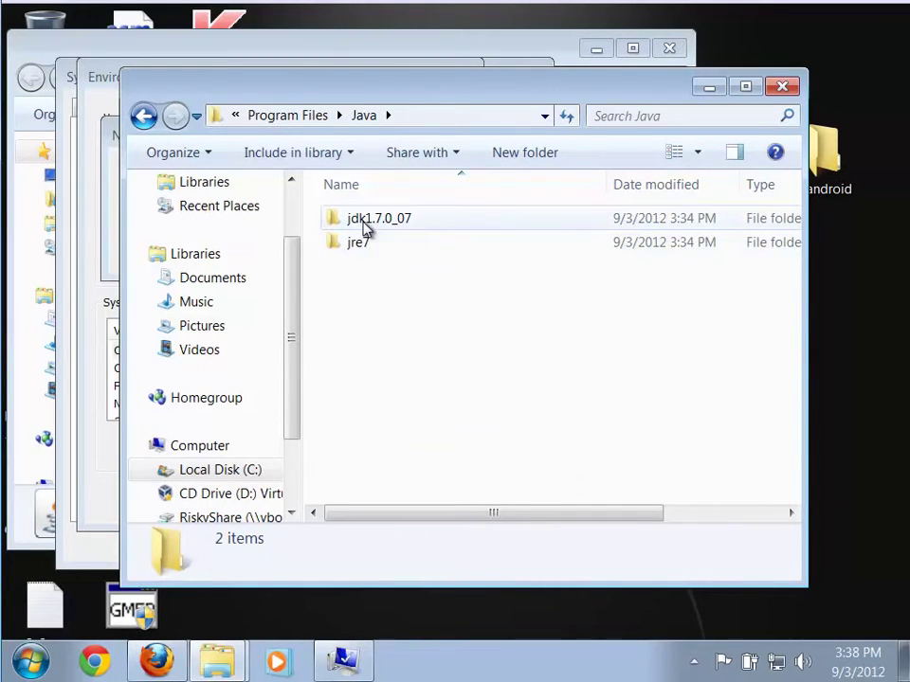
pyautogui.doubleClick(366, 220)
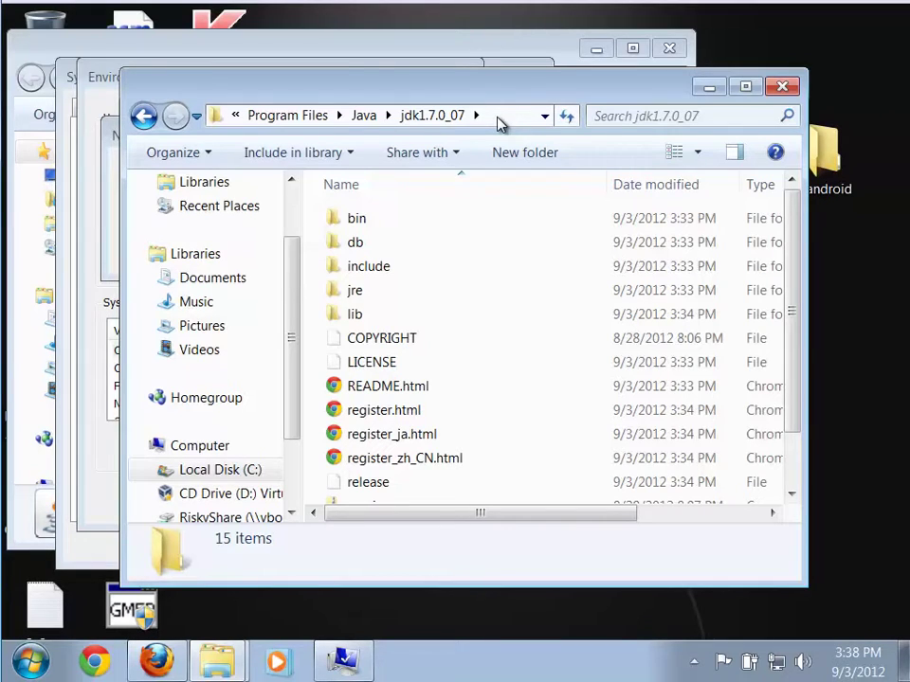
# Copy the JDK folder path from the address bar and minimize the Explorer window
pyautogui.click(498, 116)
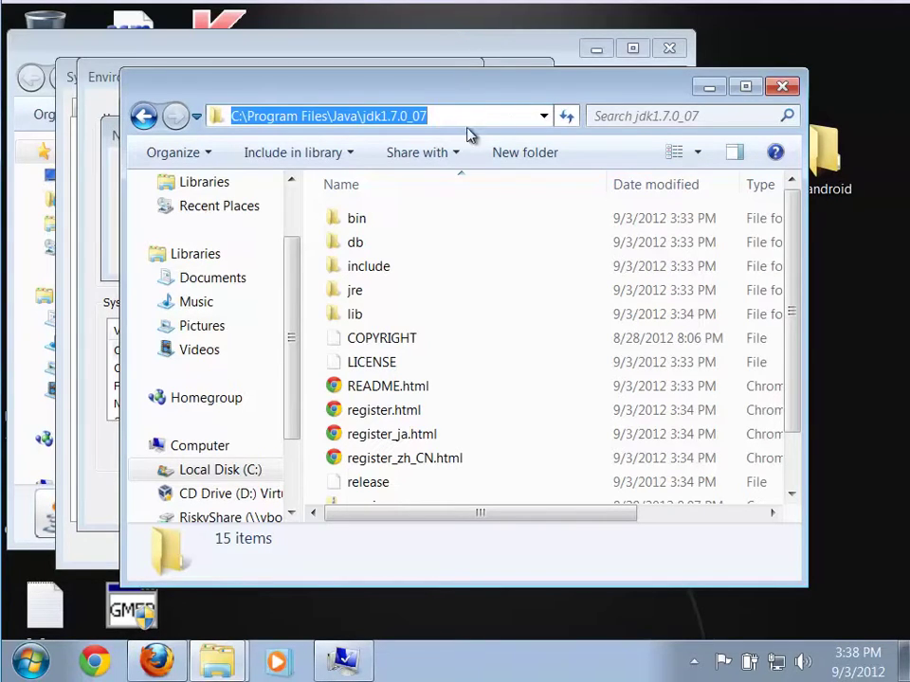
pyautogui.rightClick(295, 121)
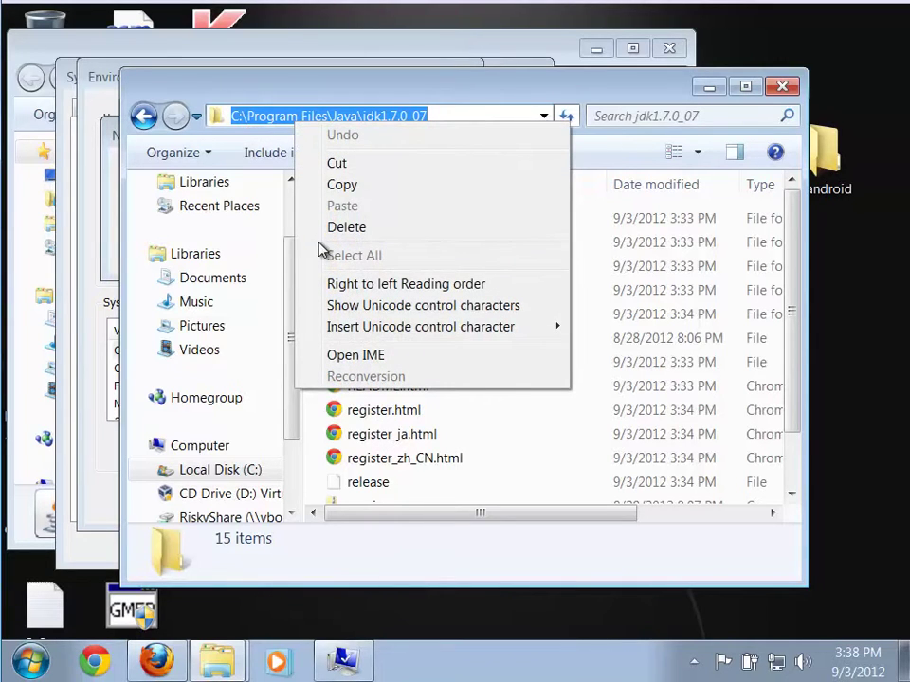
pyautogui.click(335, 187)
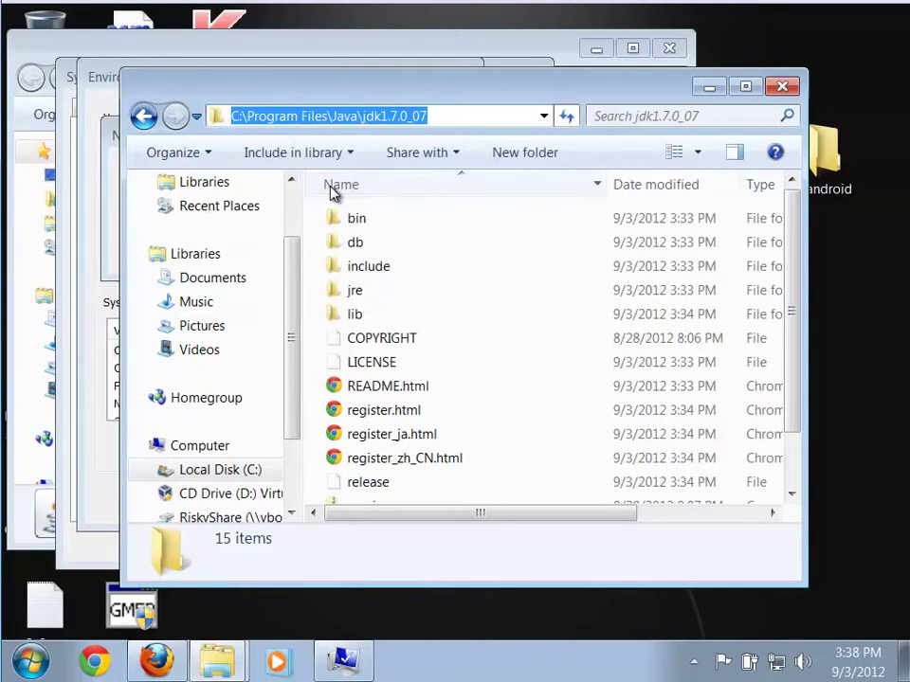
pyautogui.click(709, 88)
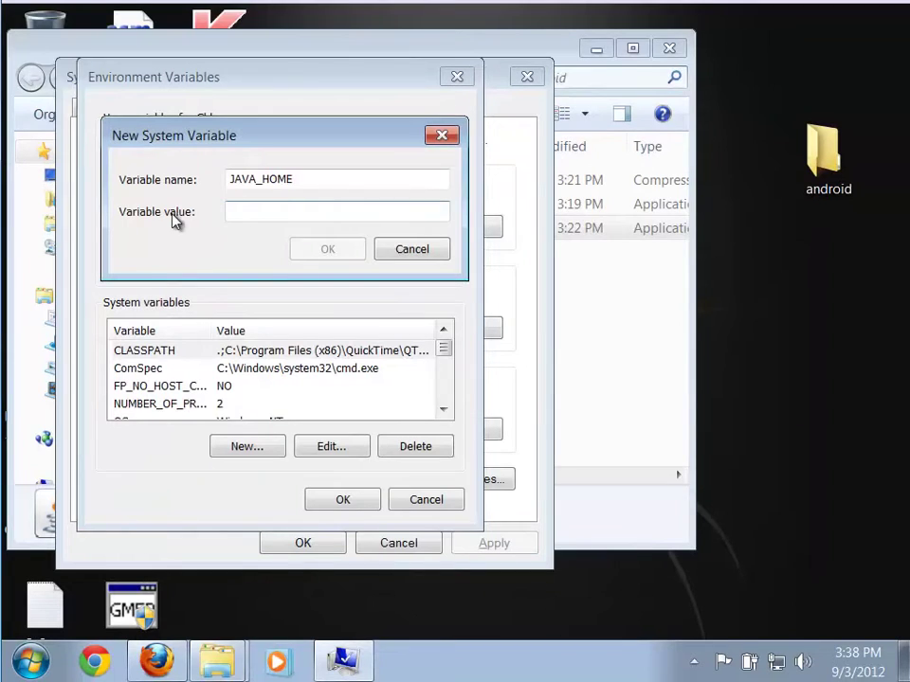
# Paste C:\Program Files\Java\jdk1.7.0_07 as the JAVA_HOME value and confirm the variable
pyautogui.rightClick(250, 214)
pyautogui.click(289, 298)
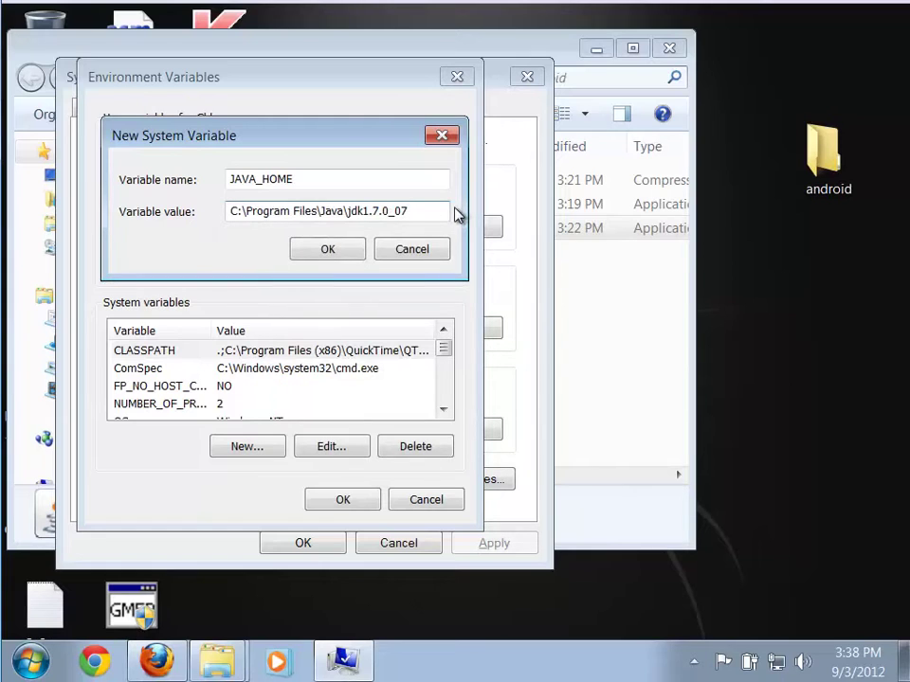
pyautogui.click(330, 250)
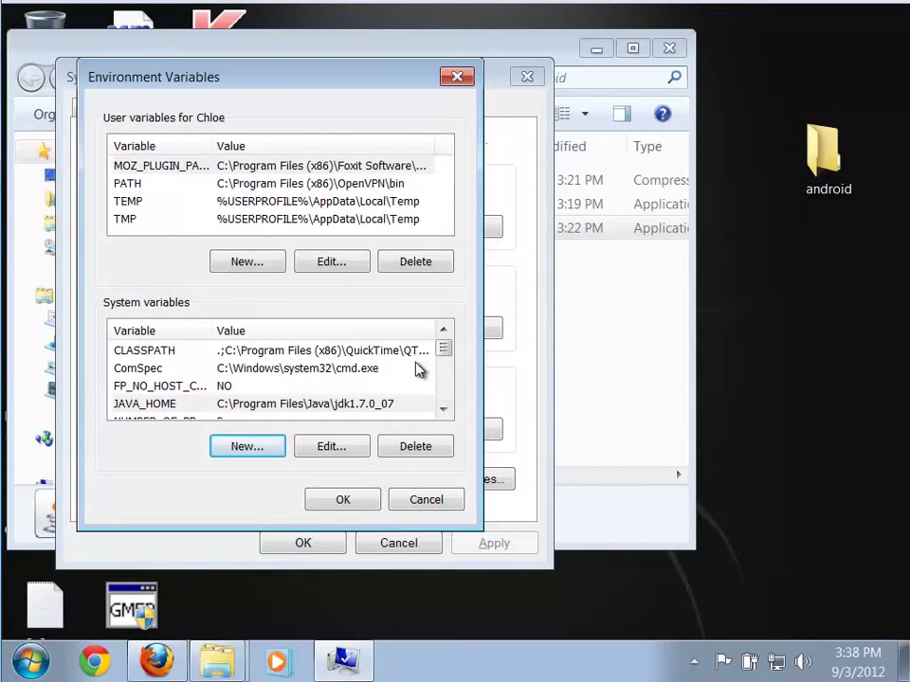
# Append ;%JAVA_HOME%\bin to the system Path variable and close all settings windows with OK
pyautogui.click(444, 410)
pyautogui.click(444, 410)
pyautogui.click(444, 410)
pyautogui.click(443, 409)
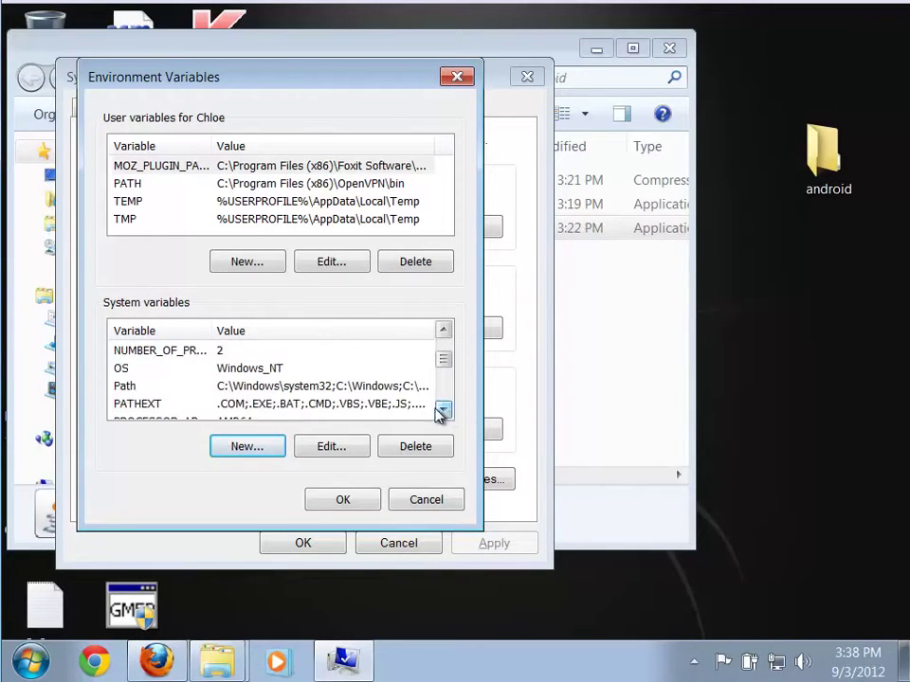
pyautogui.click(370, 387)
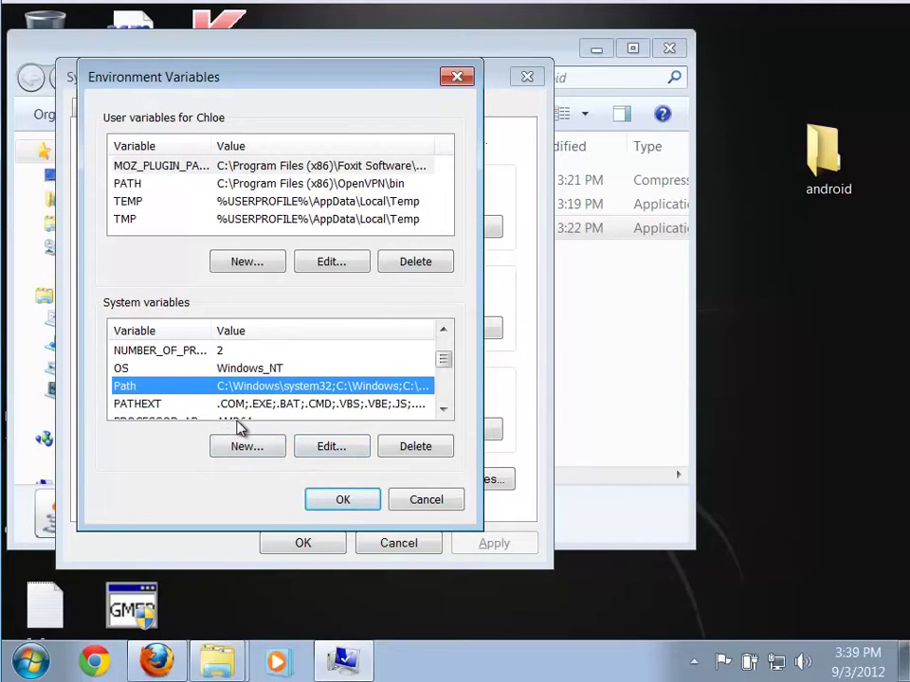
pyautogui.click(327, 453)
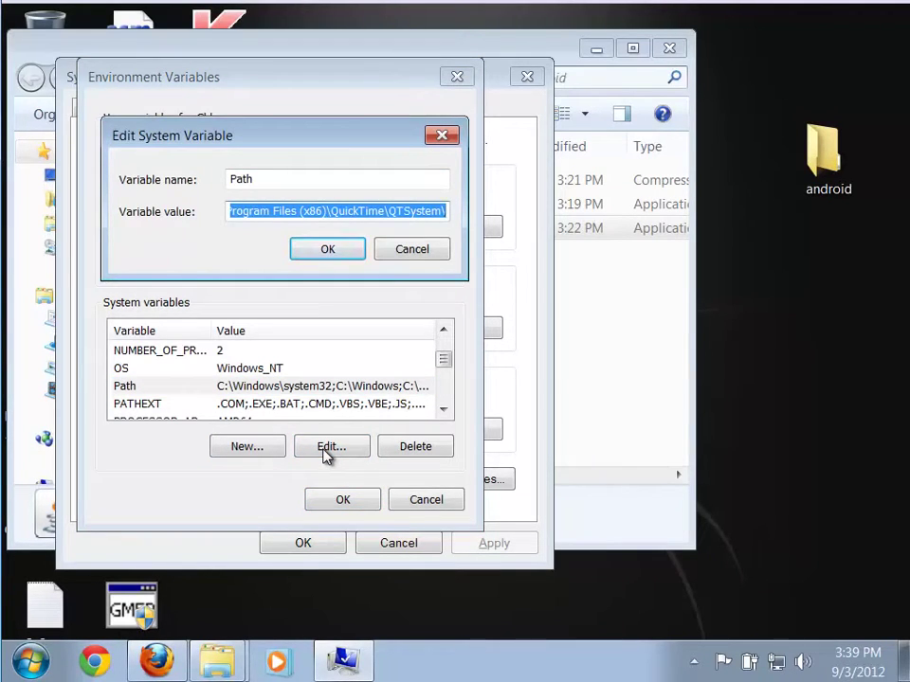
pyautogui.press('End')
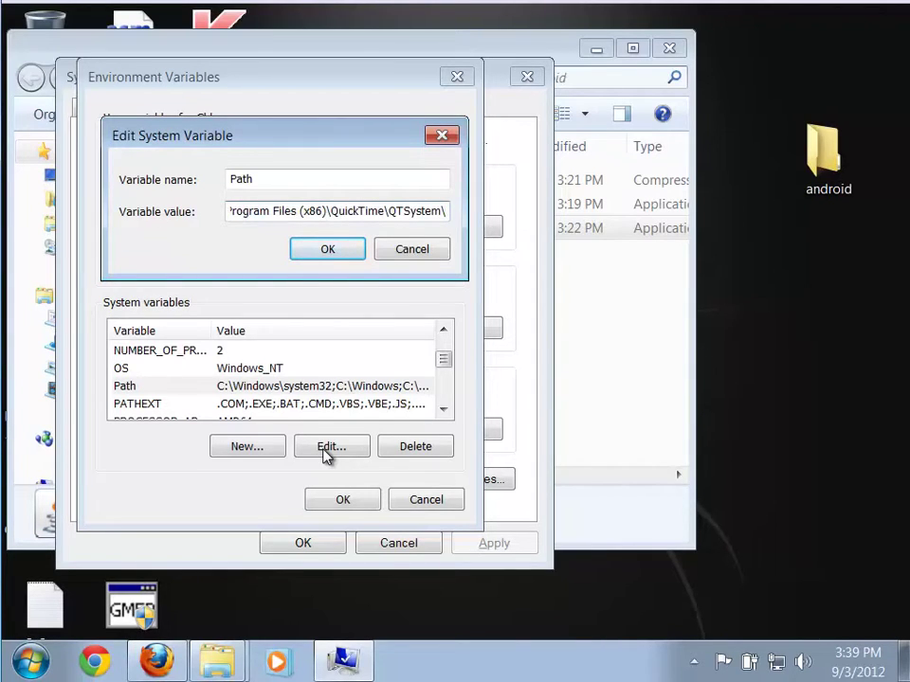
pyautogui.write(';')
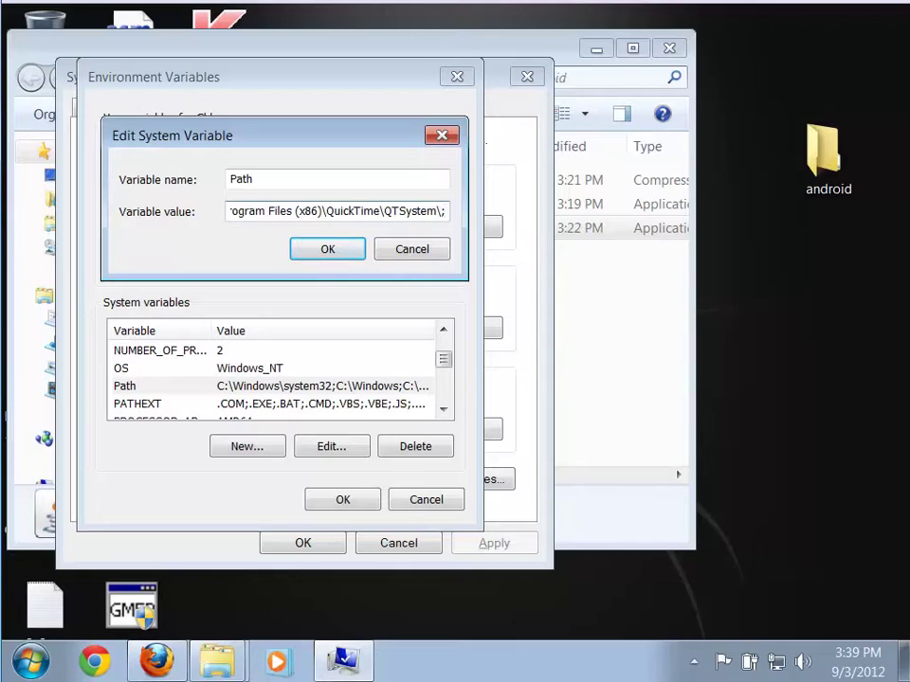
pyautogui.write('%')
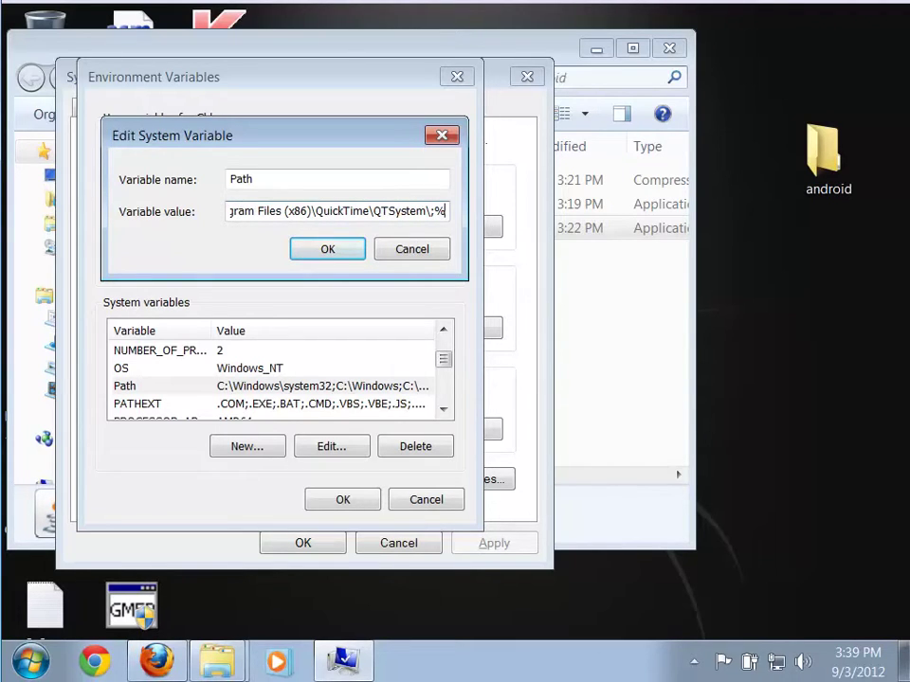
pyautogui.write('JAVA_')
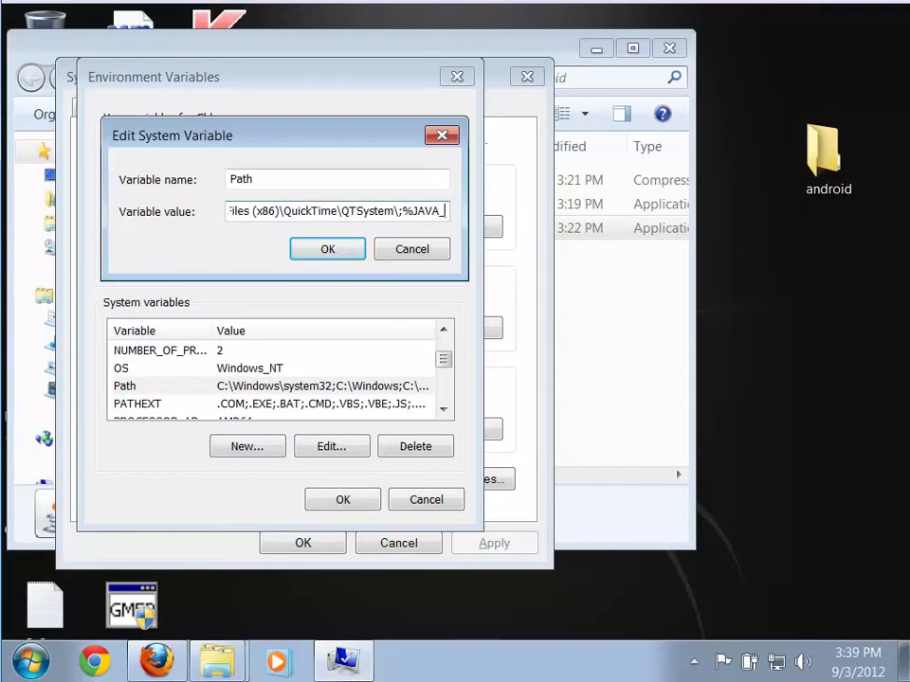
pyautogui.write('HOME%')
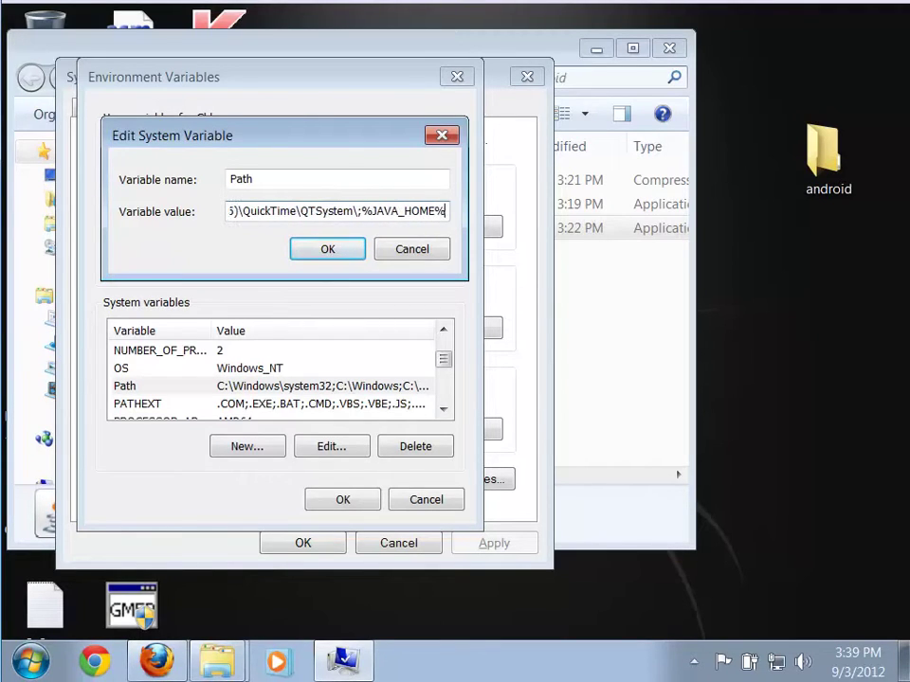
pyautogui.write('\\bin')
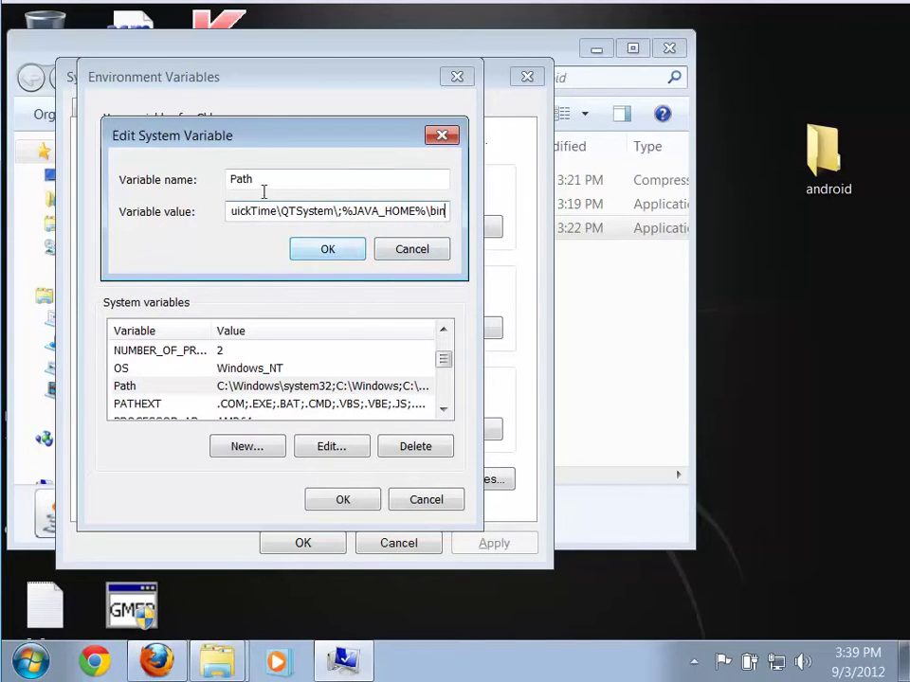
pyautogui.click(328, 250)
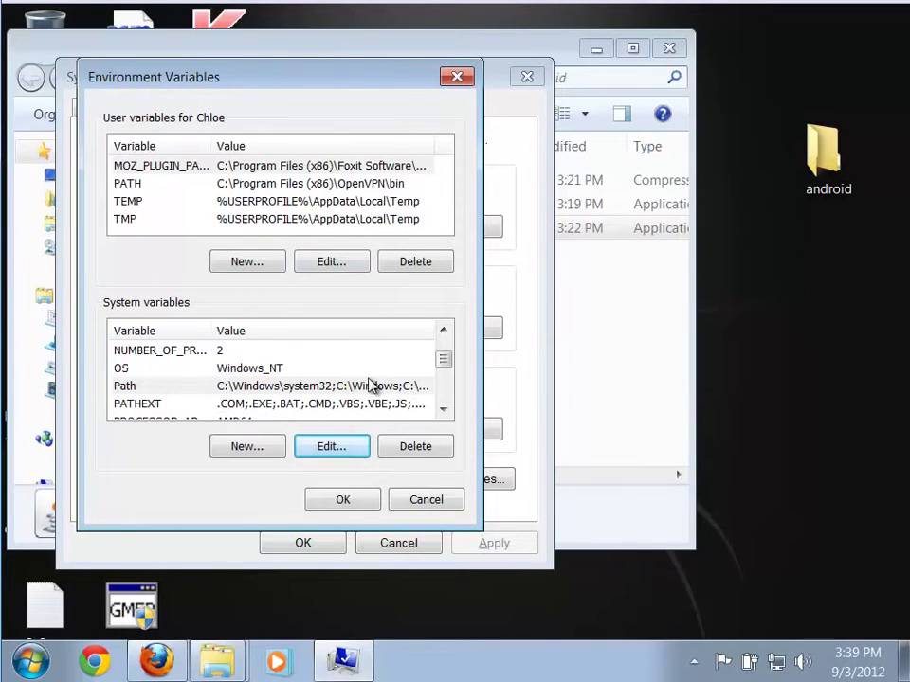
pyautogui.click(352, 510)
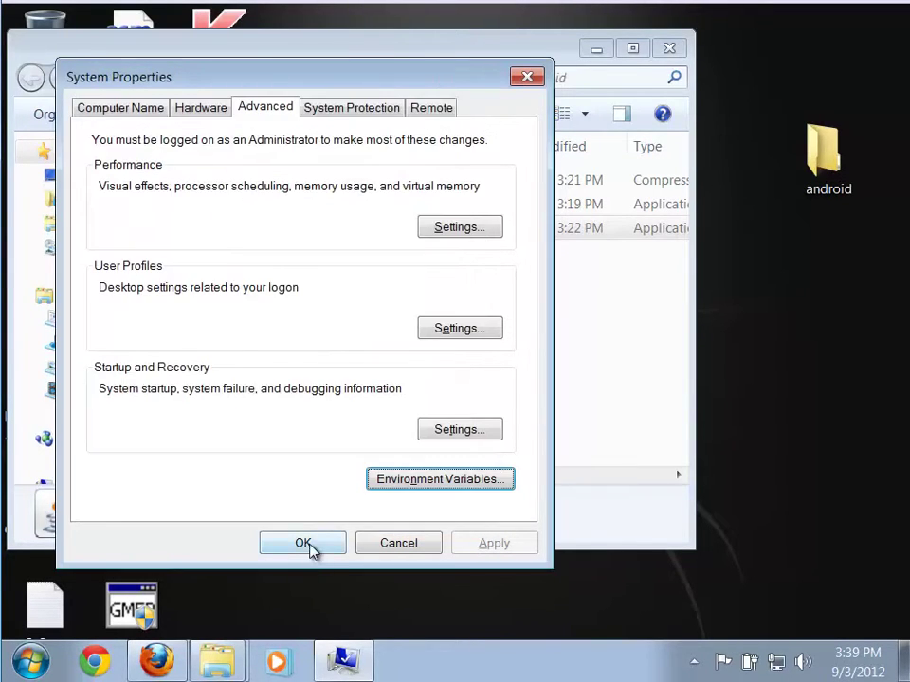
pyautogui.click(308, 546)
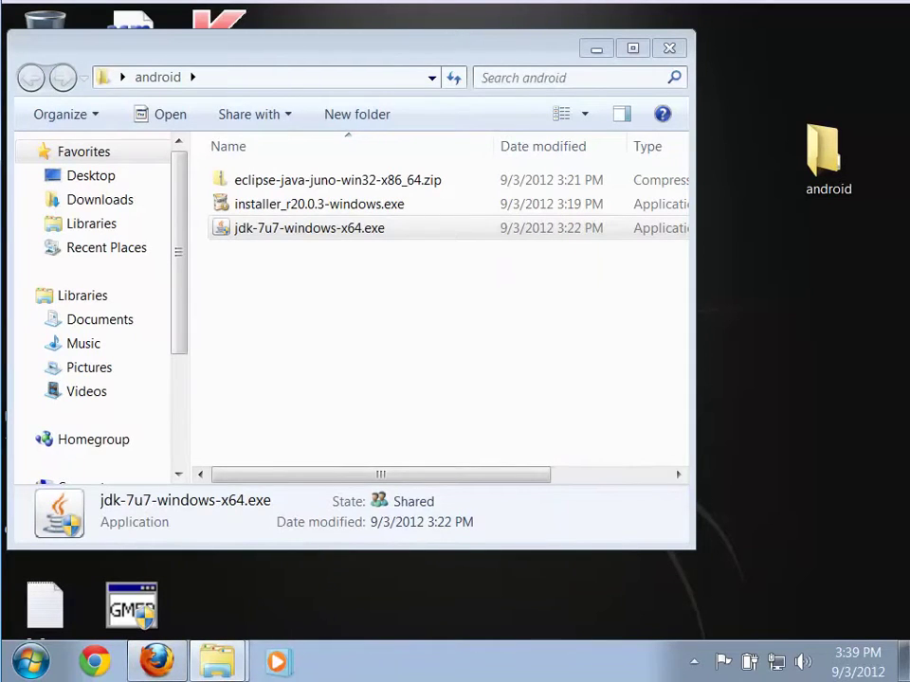
# Open a Command Prompt via cmd and run java -version to confirm Java 1.7.0_07
pyautogui.click(31, 663)
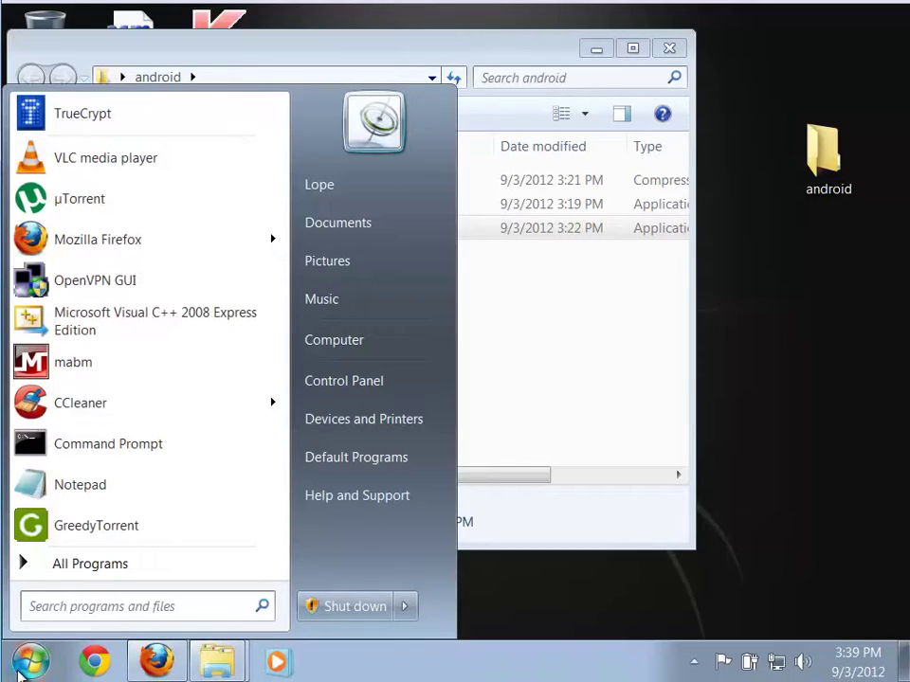
pyautogui.write('cmd')
pyautogui.press('Return')
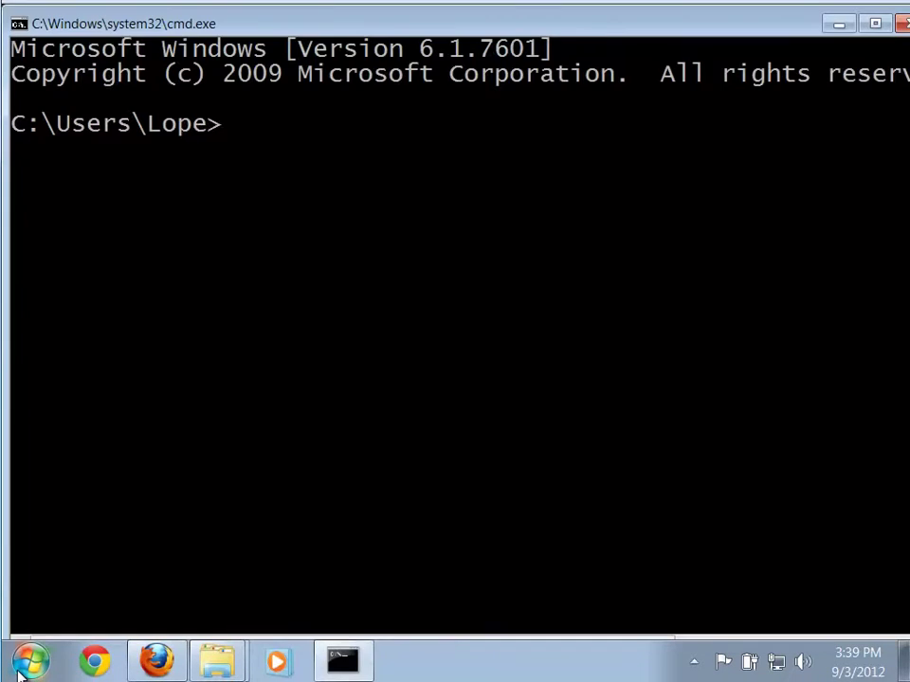
pyautogui.write('java')
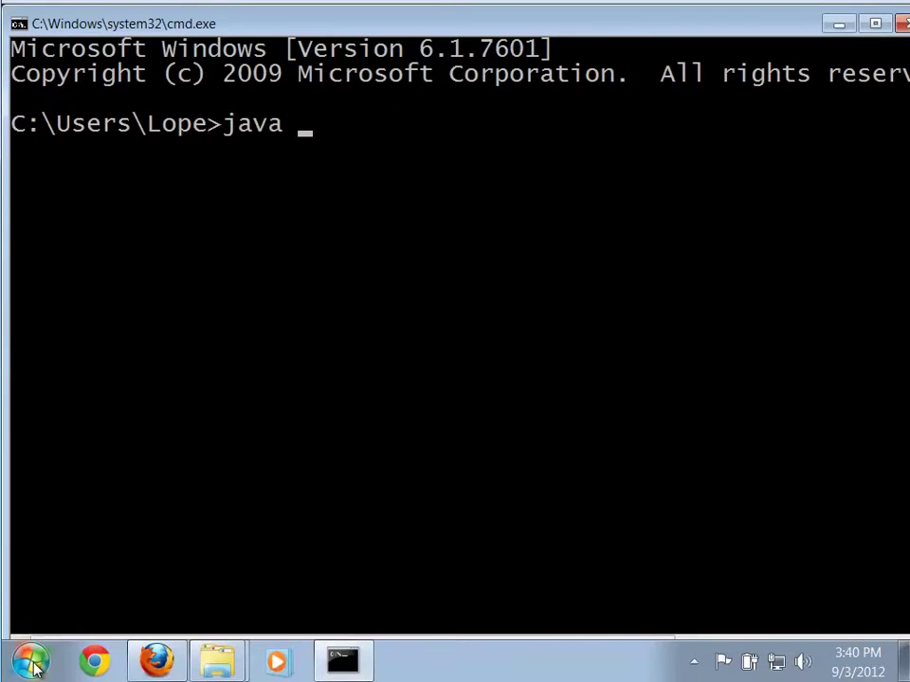
pyautogui.write(' -version')
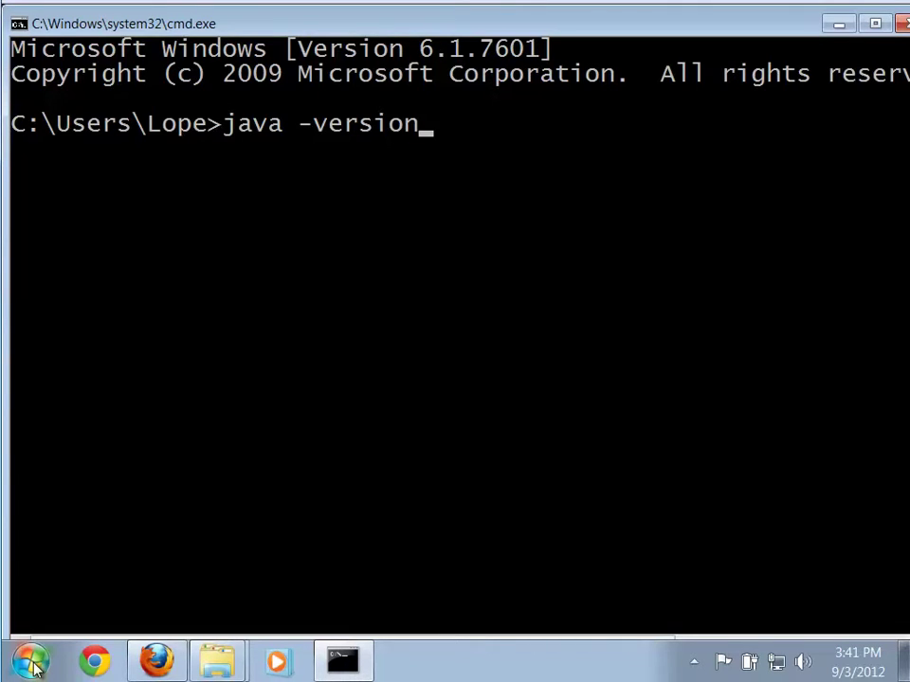
pyautogui.press('Return')
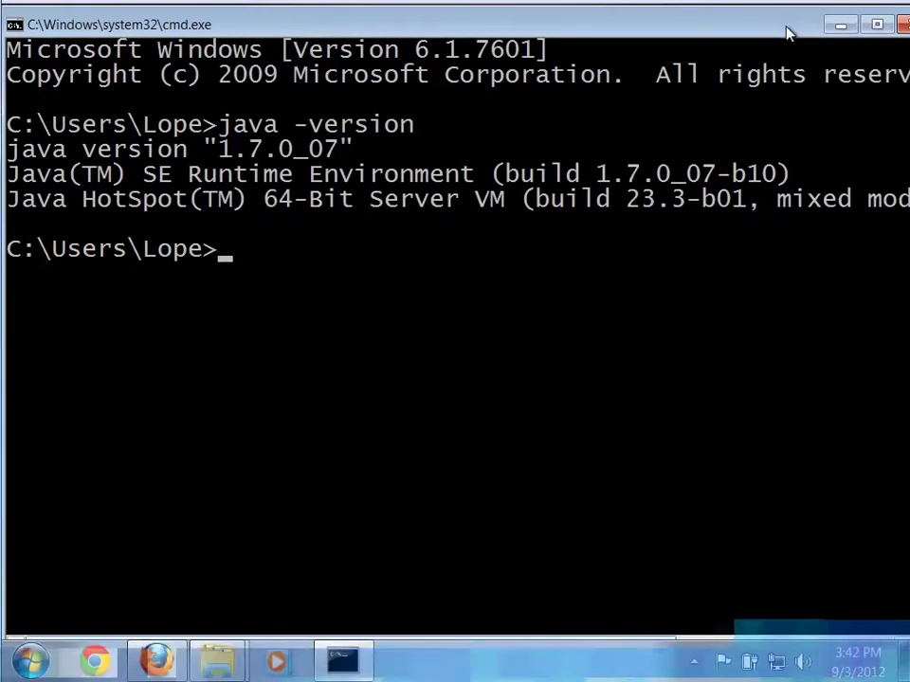
# Close the Command Prompt and open eclipse-java-juno-win32-x86_64.zip to inspect its eclipse folder
pyautogui.click(891, 36)
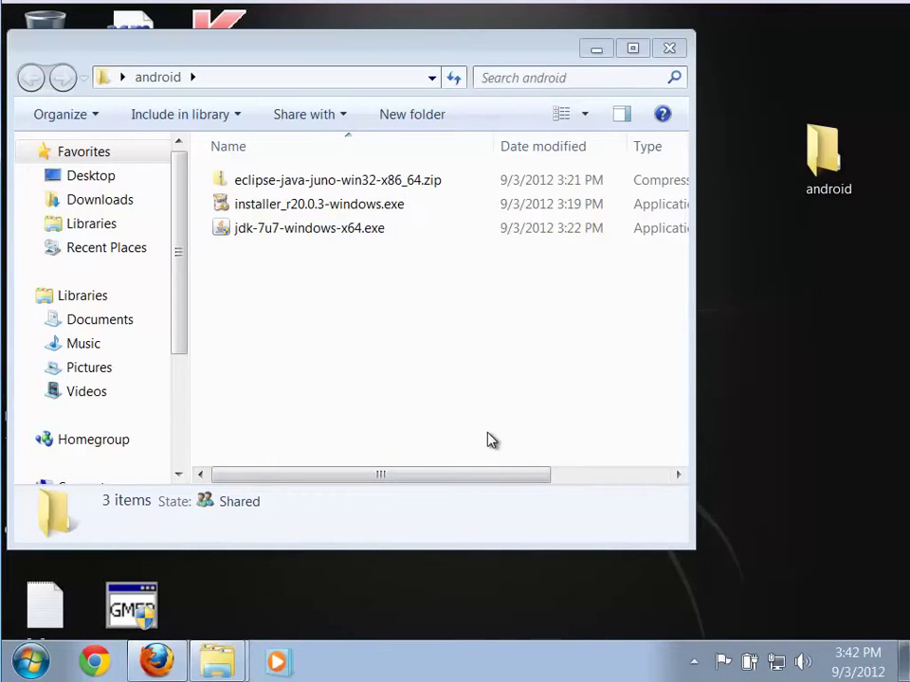
pyautogui.moveTo(357, 55); pyautogui.dragTo(414, 60)
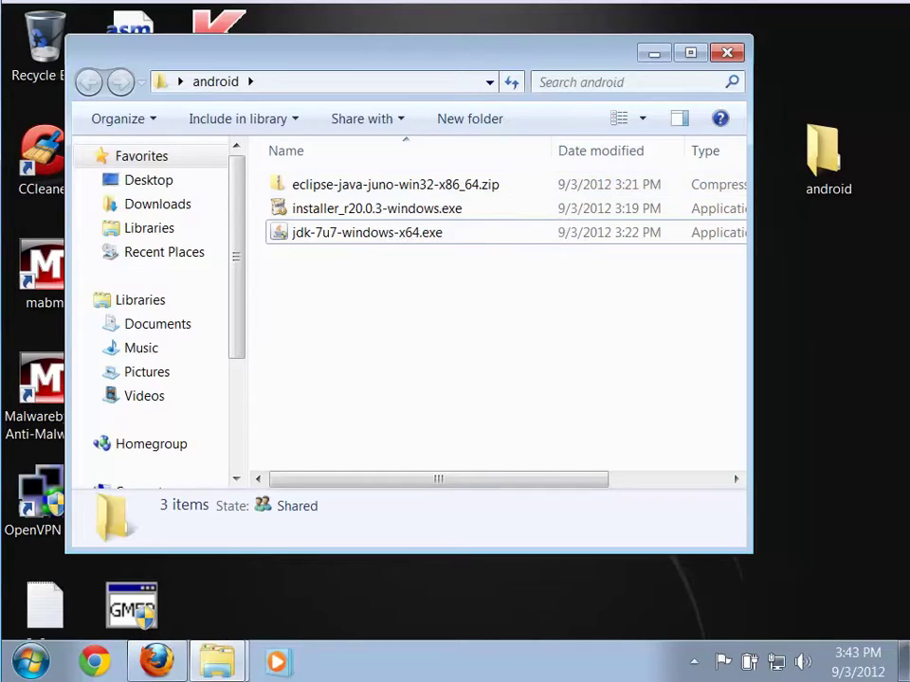
pyautogui.doubleClick(292, 187)
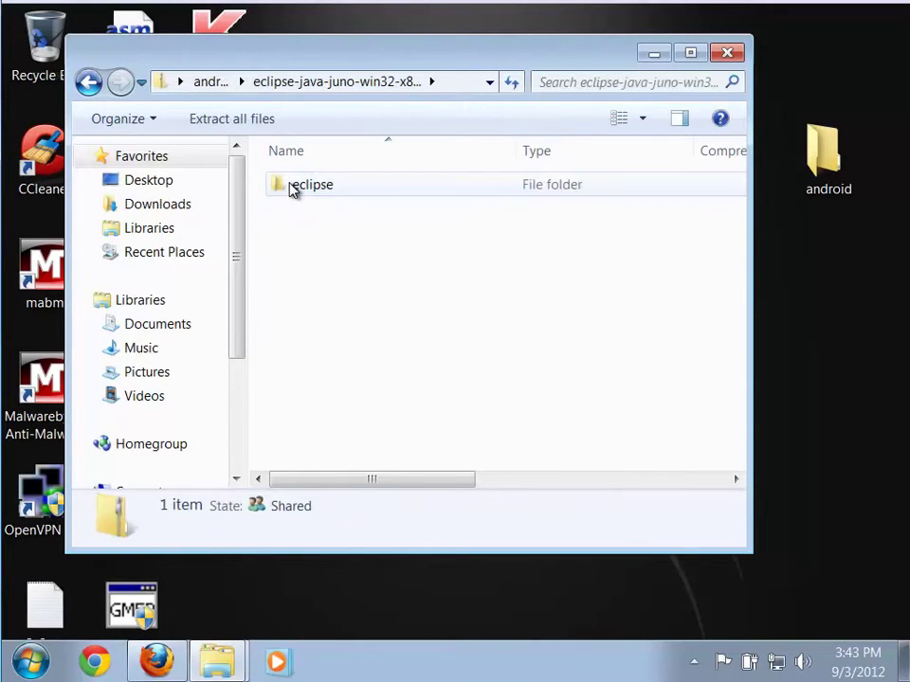
pyautogui.moveTo(315, 63); pyautogui.dragTo(375, 87)
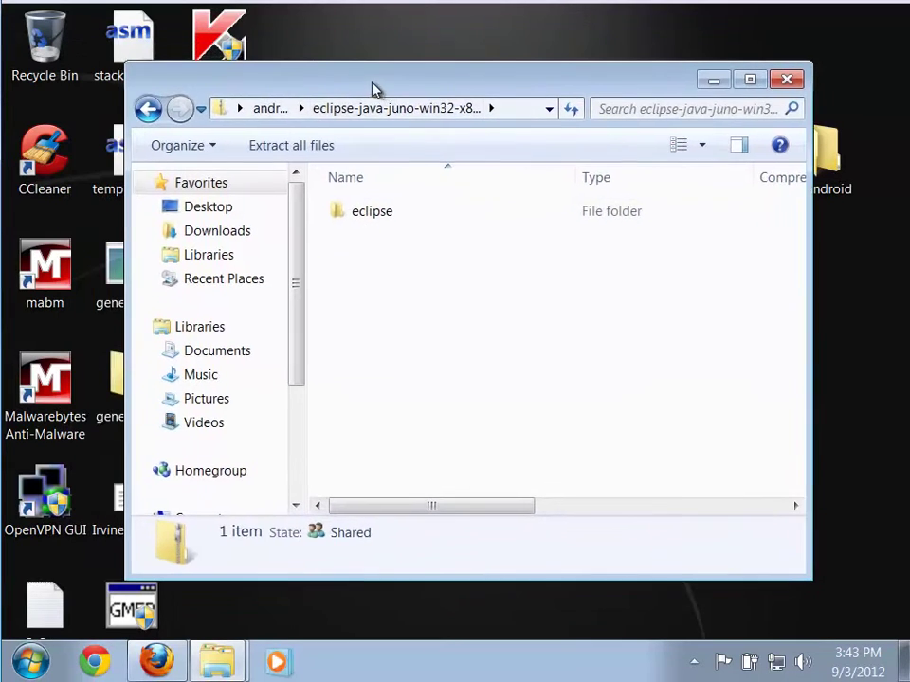
pyautogui.click(148, 109)
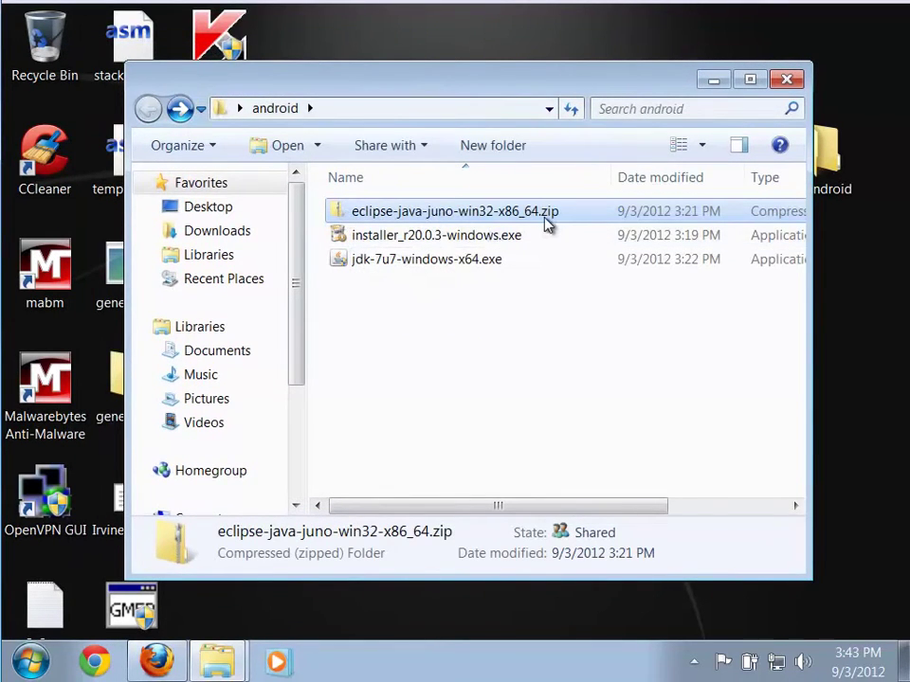
pyautogui.doubleClick(338, 212)
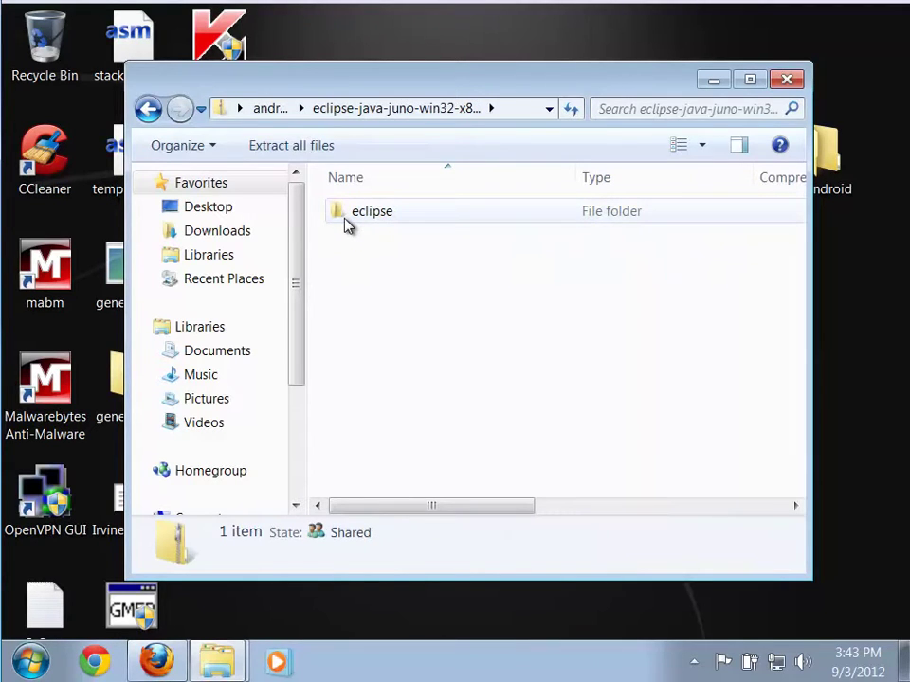
pyautogui.doubleClick(347, 224)
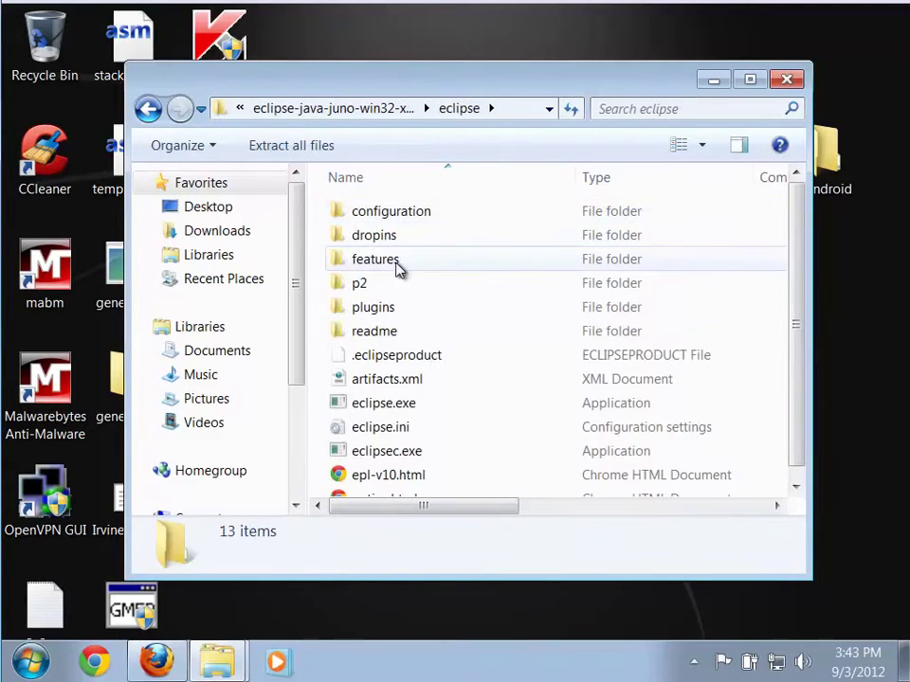
pyautogui.click(147, 108)
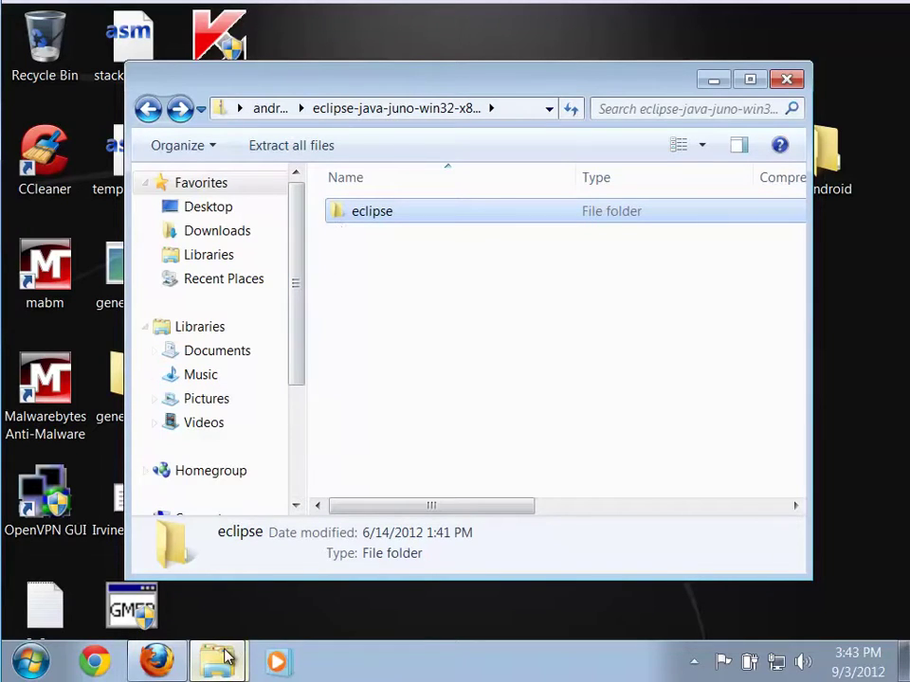
pyautogui.moveTo(225, 668)
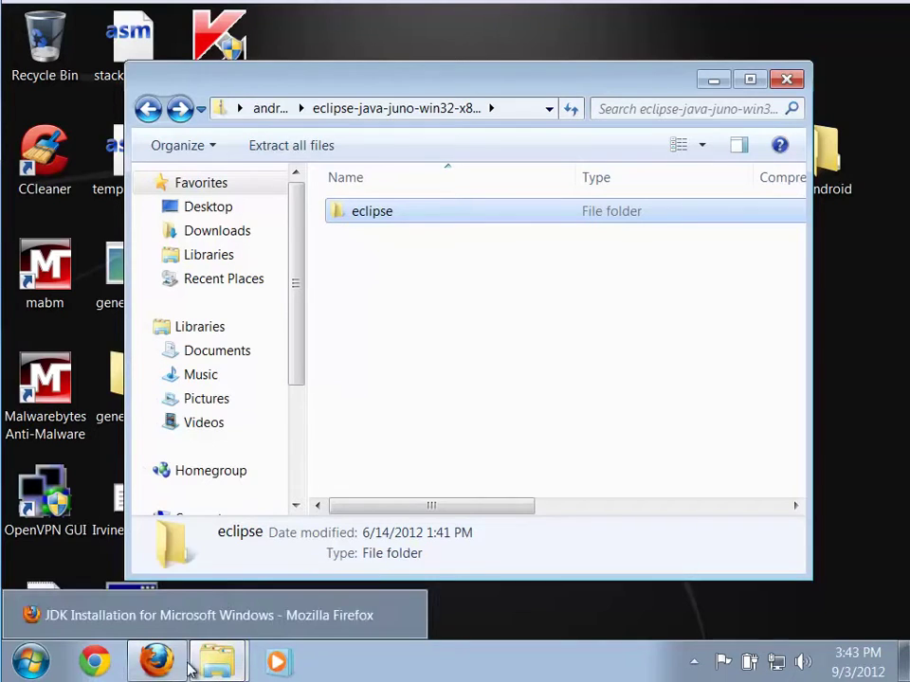
# Drag the eclipse folder from the Juno zip onto the desktop, extracting all 2,200 items
pyautogui.click(224, 618)
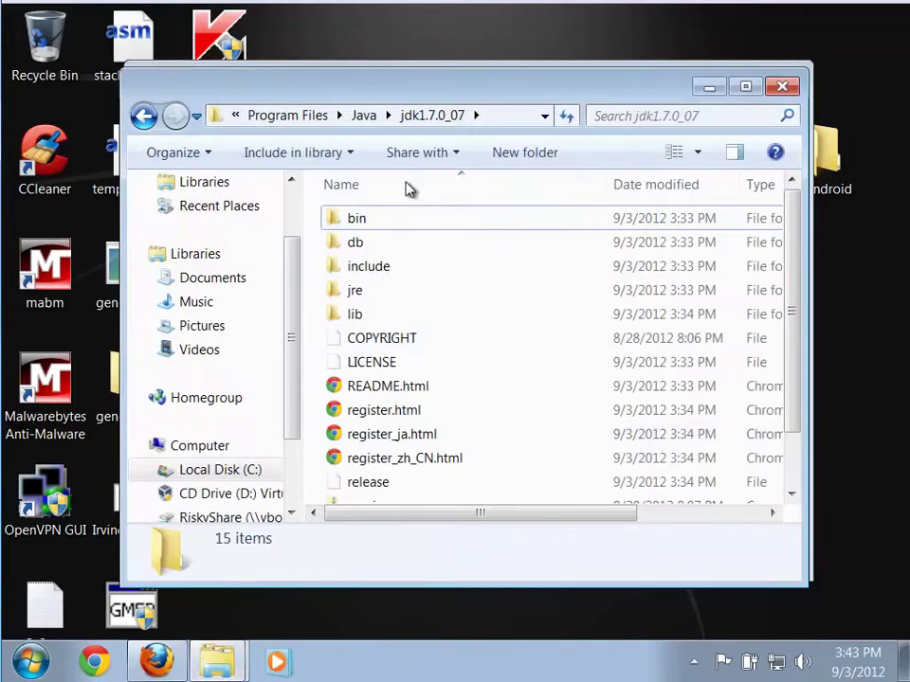
pyautogui.moveTo(361, 84); pyautogui.dragTo(368, 65)
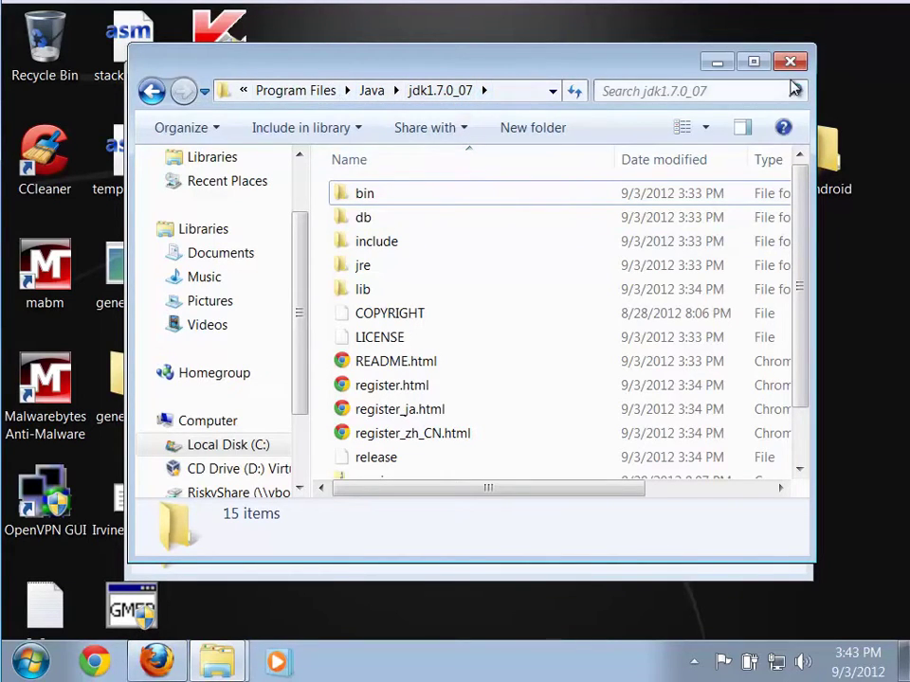
pyautogui.click(152, 90)
pyautogui.click(28, 663)
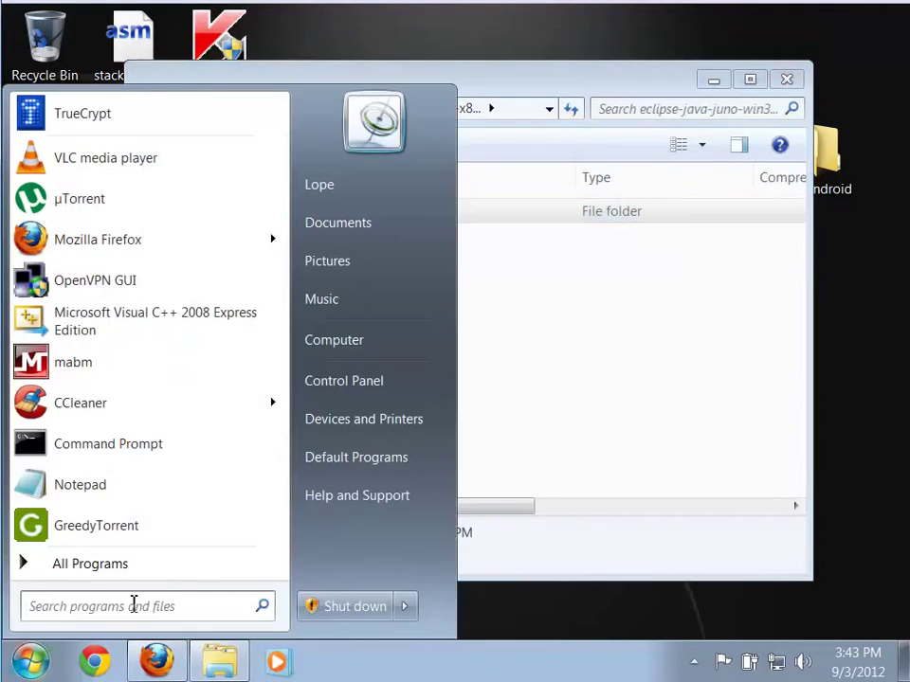
pyautogui.click(350, 343)
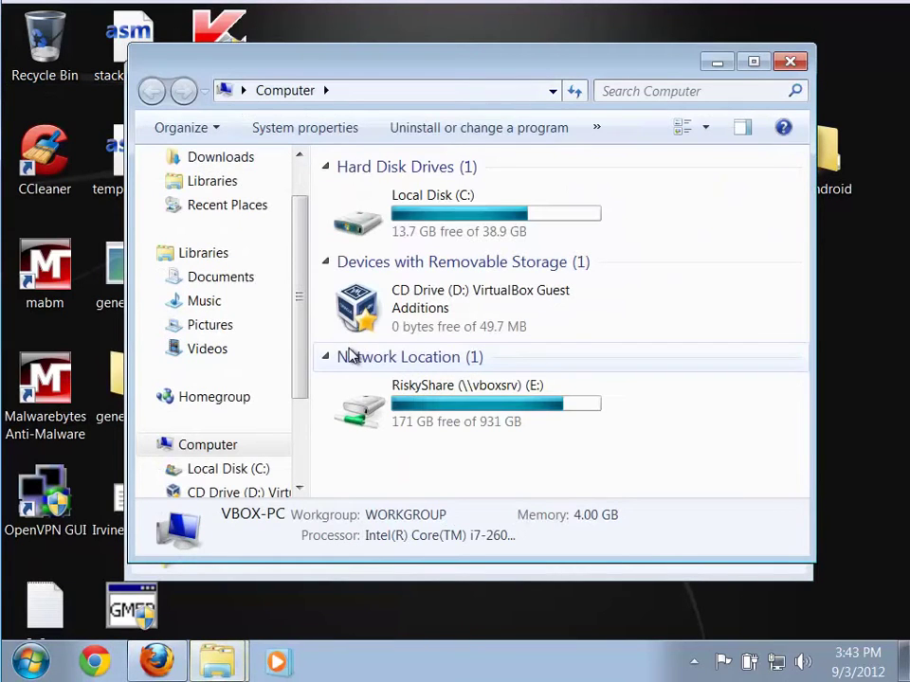
pyautogui.doubleClick(347, 228)
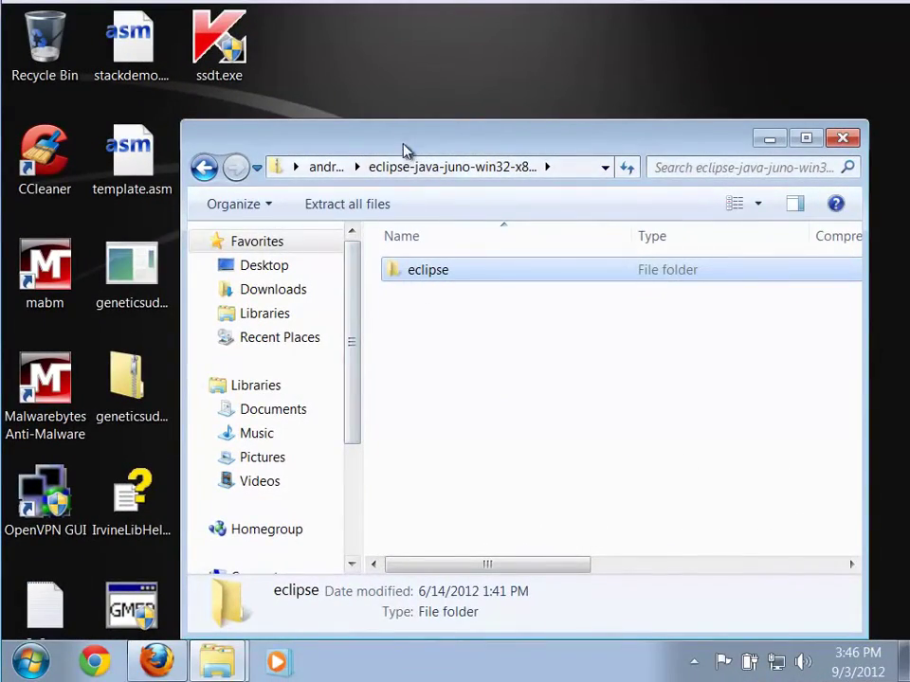
pyautogui.moveTo(406, 150); pyautogui.dragTo(403, 232)
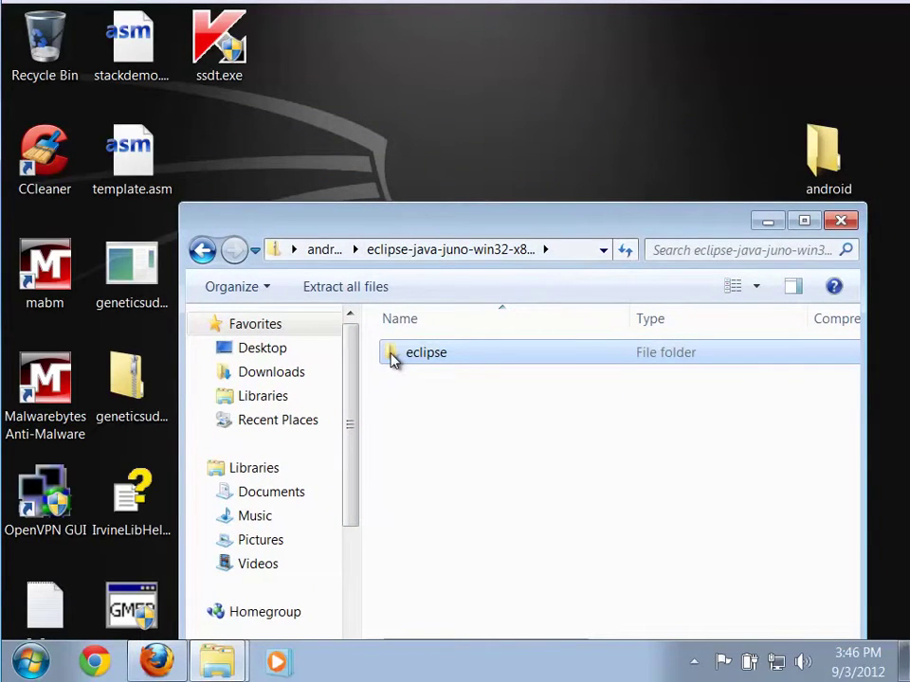
pyautogui.moveTo(394, 360); pyautogui.dragTo(415, 164)
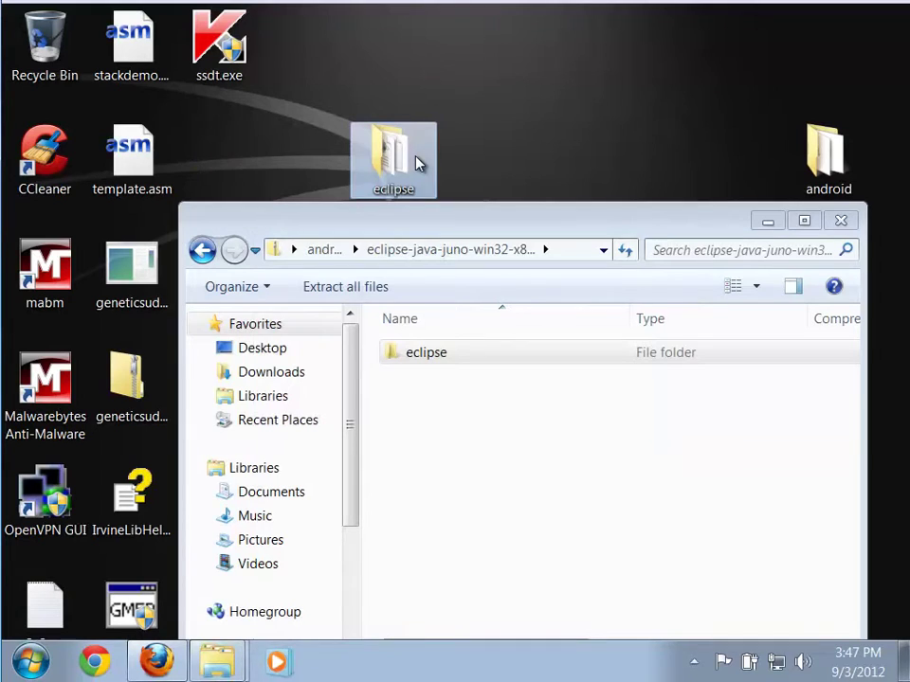
# Open Local Disk (C:) in a second Explorer window beside the desktop
pyautogui.click(197, 254)
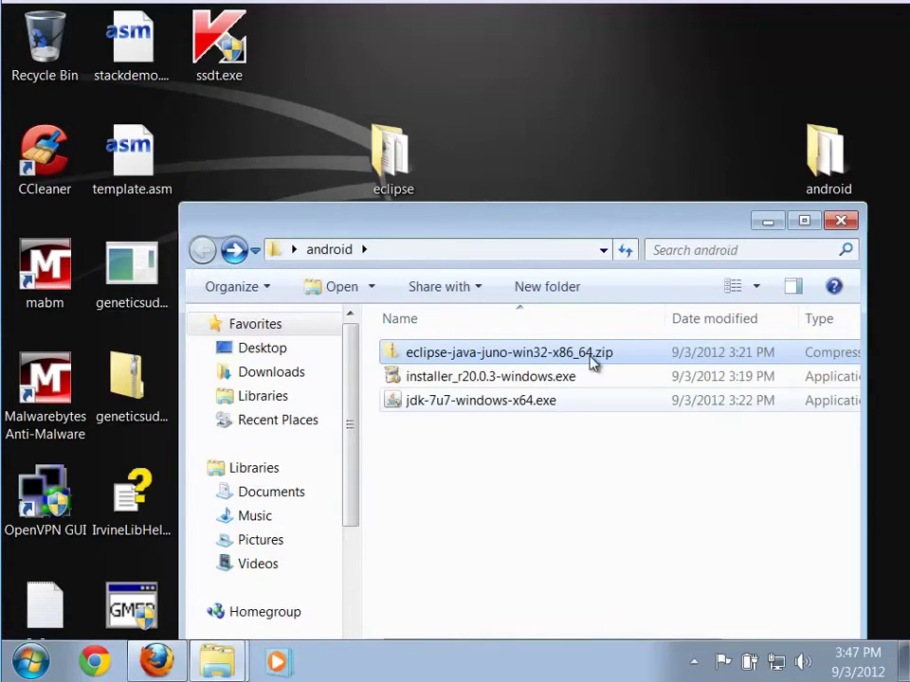
pyautogui.click(767, 222)
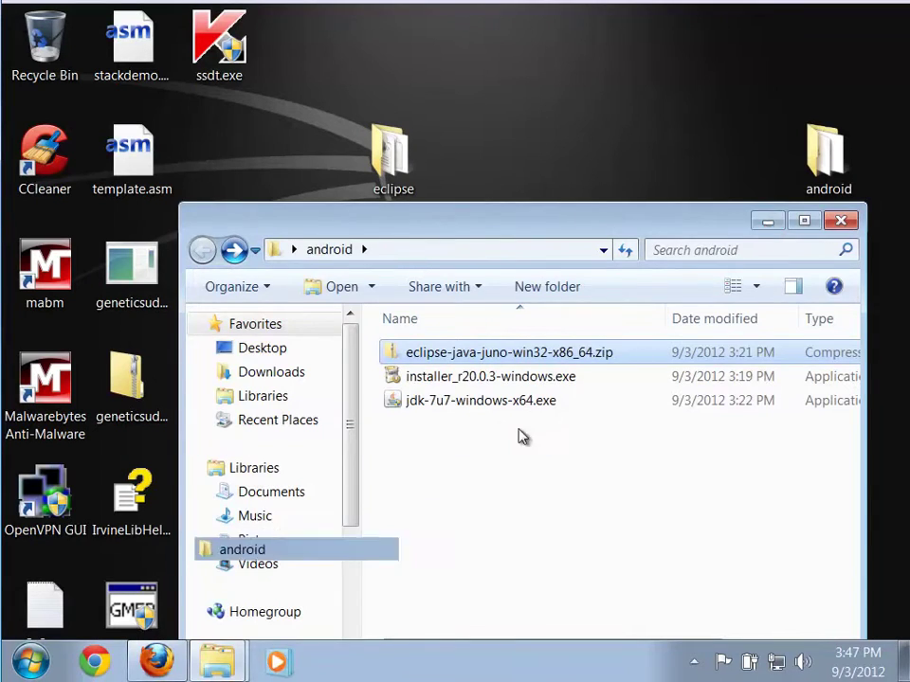
pyautogui.rightClick(217, 660)
pyautogui.click(213, 614)
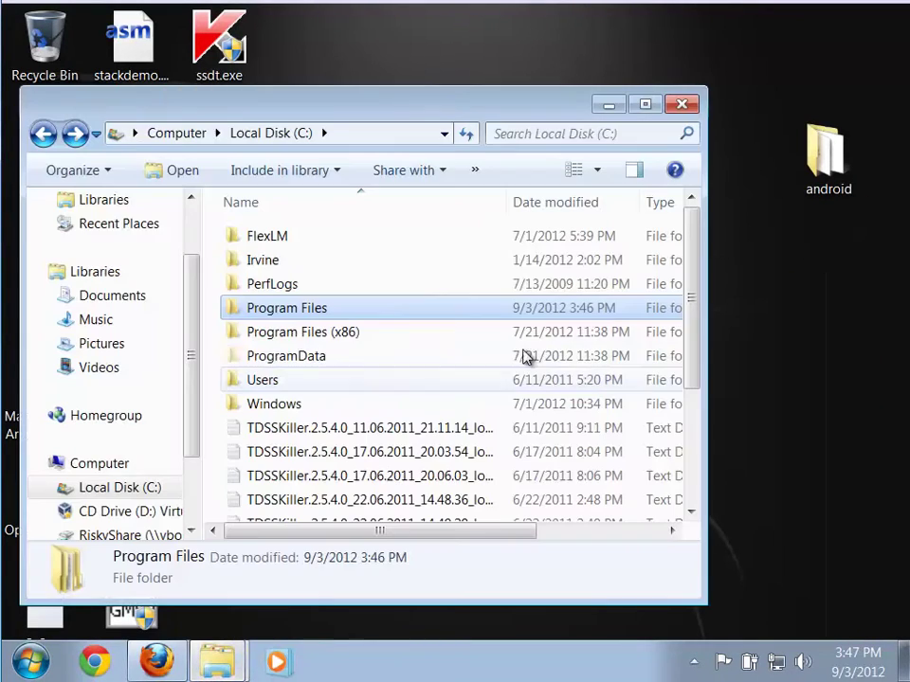
pyautogui.moveTo(331, 105); pyautogui.dragTo(415, 216)
# Move the desktop eclipse folder into C:\Program Files, approving with the administrator password
pyautogui.moveTo(390, 169); pyautogui.dragTo(380, 425)
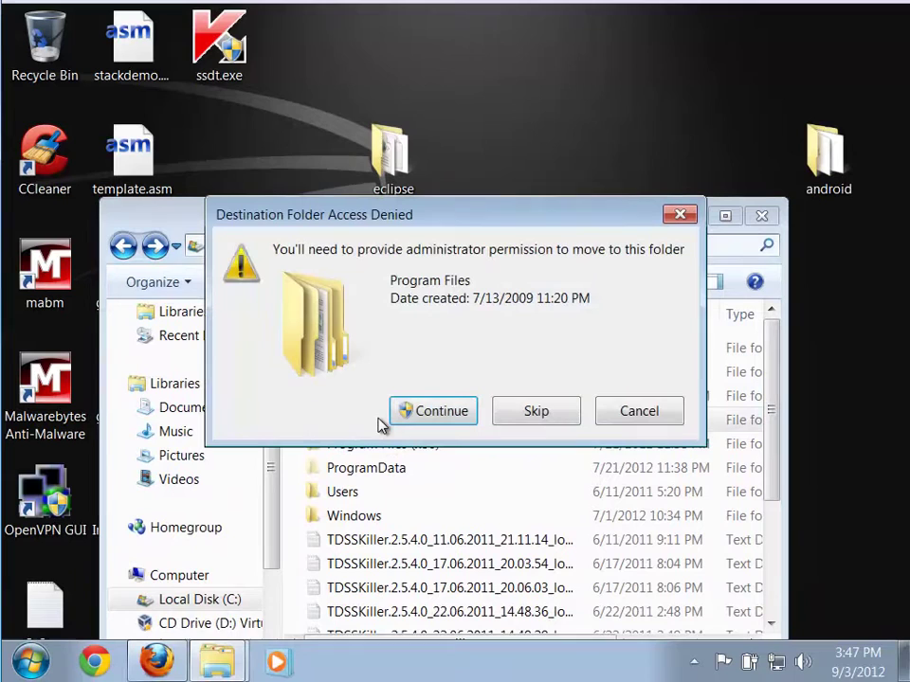
pyautogui.click(433, 414)
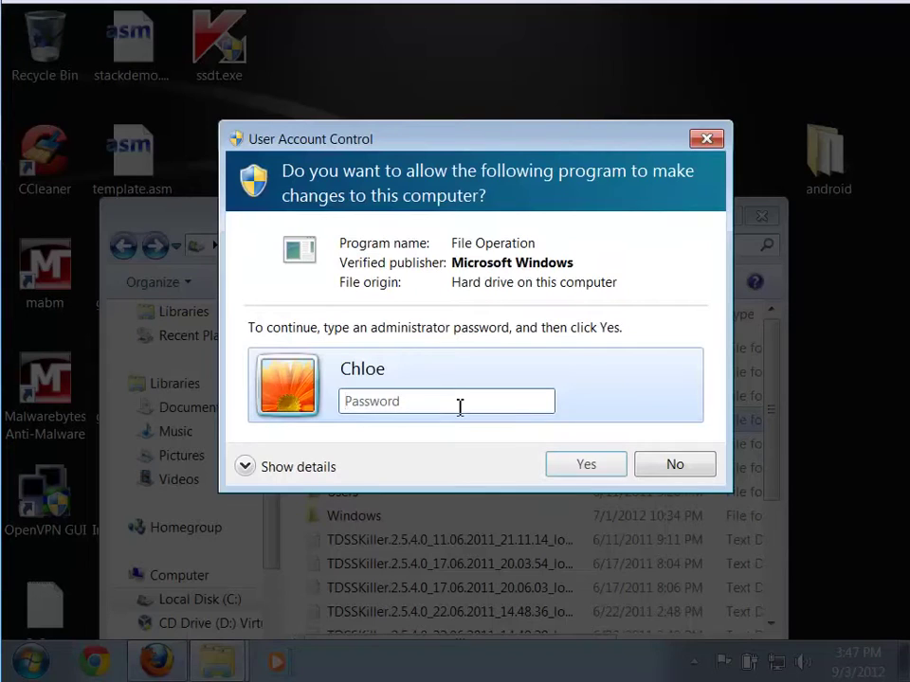
pyautogui.write('•••')
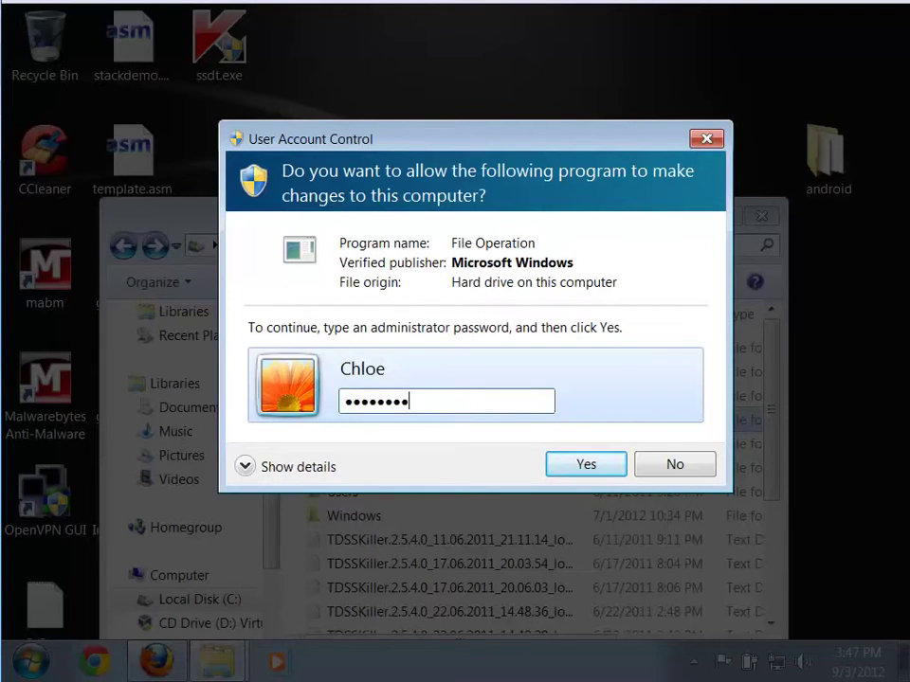
pyautogui.click(583, 470)
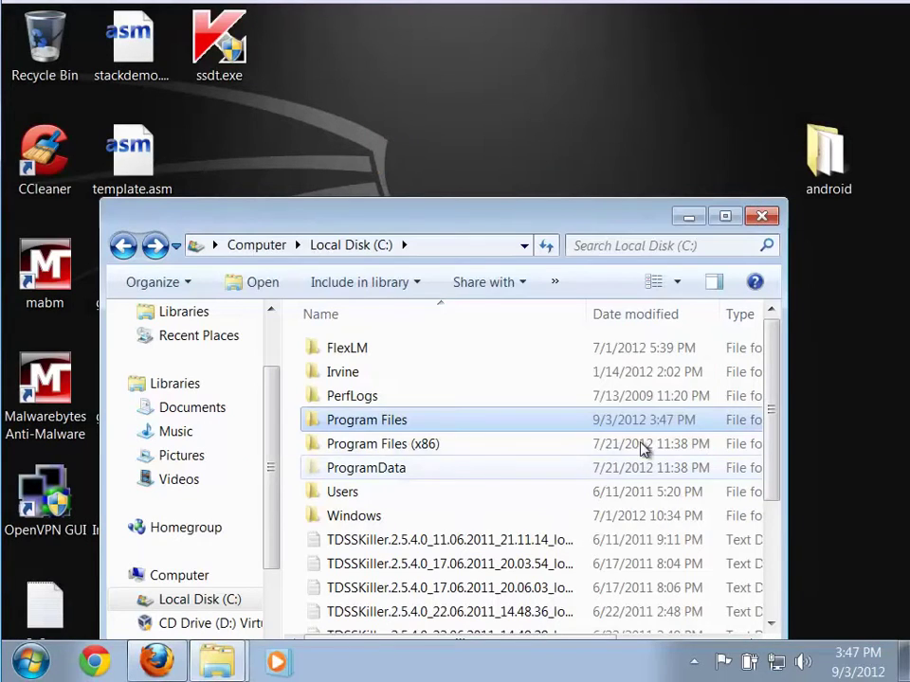
# Open Program Files > eclipse to confirm its 13 items, including eclipse.exe
pyautogui.moveTo(567, 216); pyautogui.dragTo(584, 117)
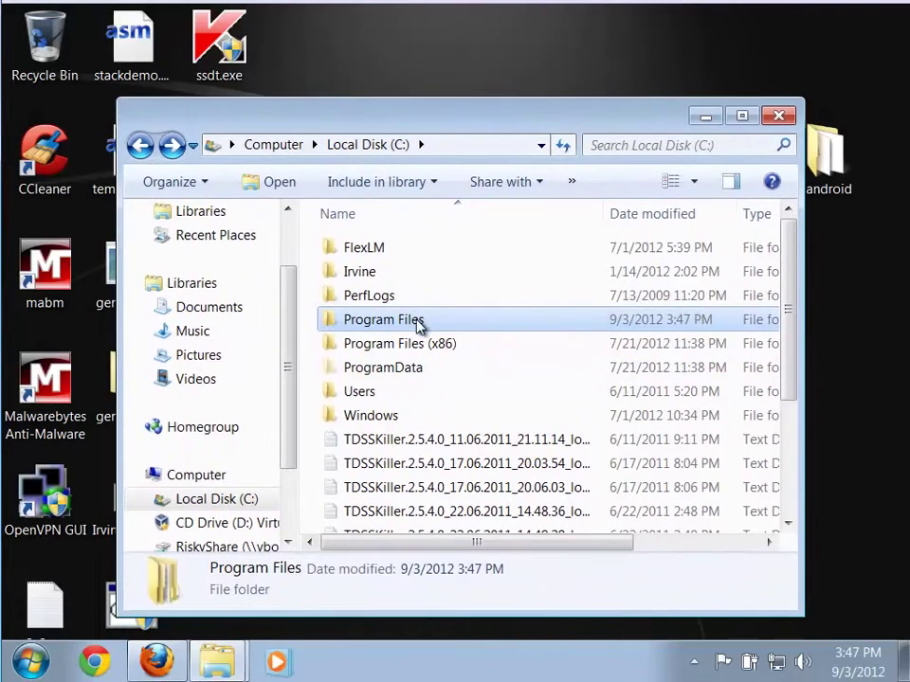
pyautogui.doubleClick(420, 324)
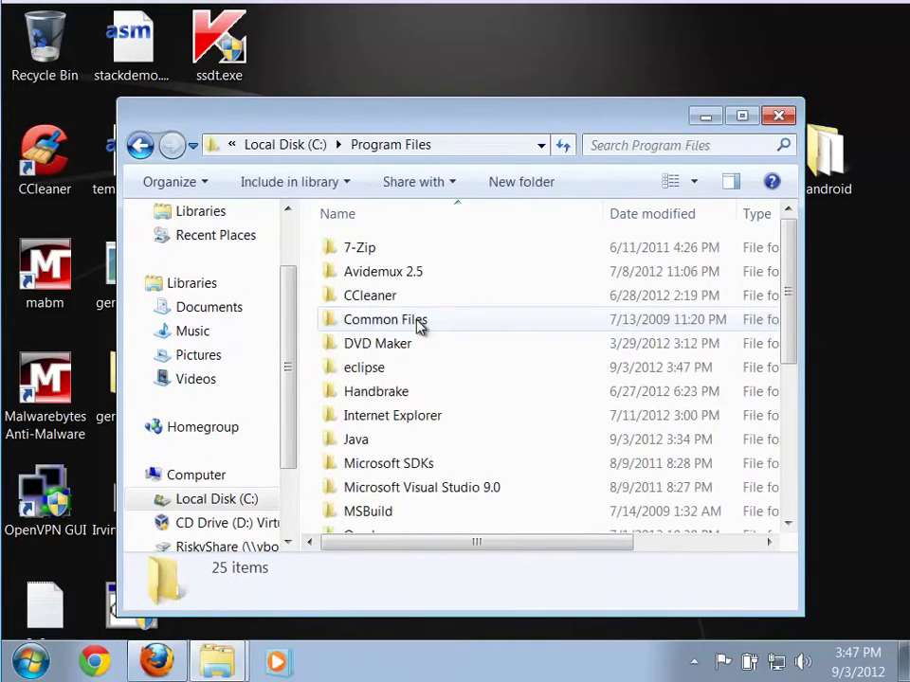
pyautogui.doubleClick(347, 370)
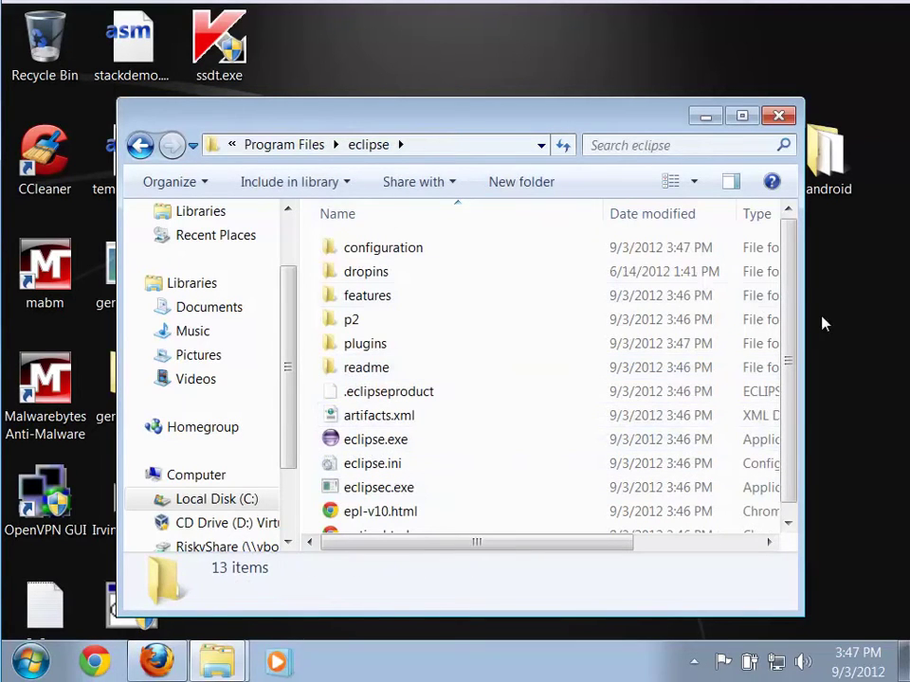
pyautogui.moveTo(783, 361); pyautogui.dragTo(810, 315)
# Browse the Start menu's All Programs list, then return to the main list
pyautogui.click(31, 661)
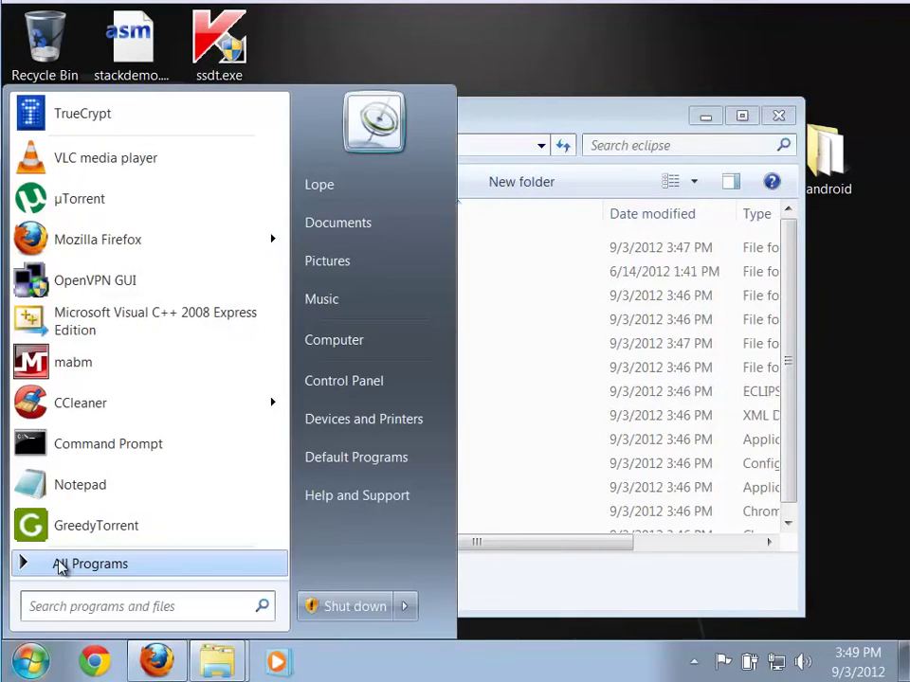
pyautogui.click(60, 569)
pyautogui.moveTo(284, 318); pyautogui.dragTo(278, 278)
pyautogui.scroll(-3, 257, 392)
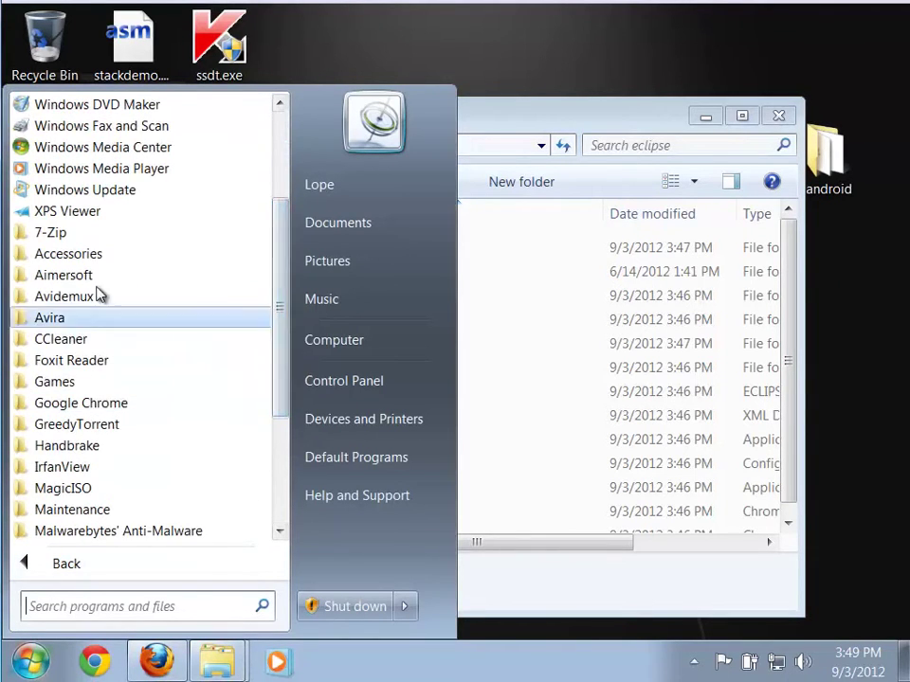
pyautogui.moveTo(274, 339); pyautogui.dragTo(266, 479)
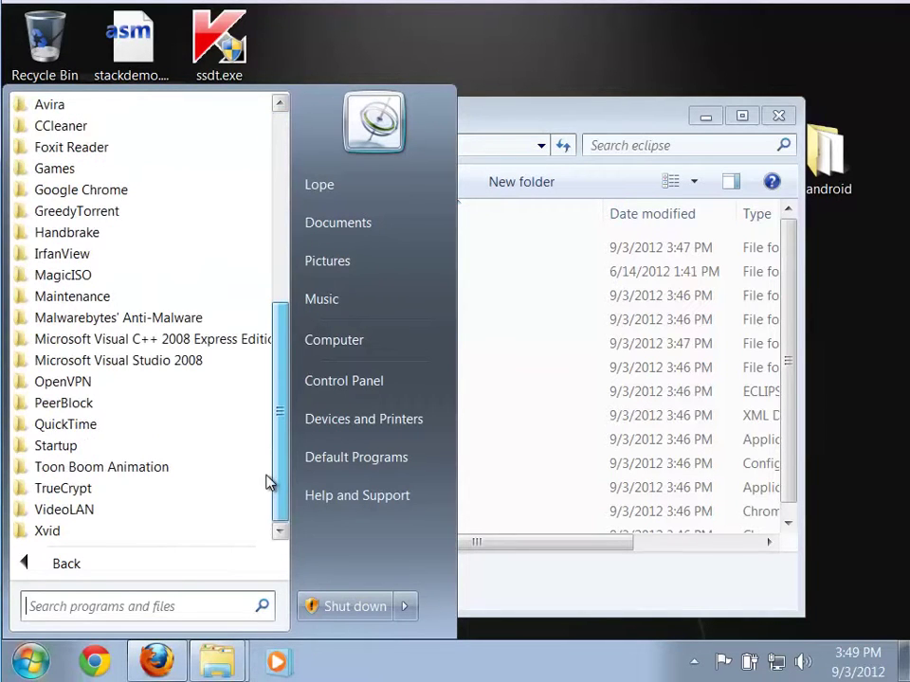
pyautogui.scroll(6, 261, 484)
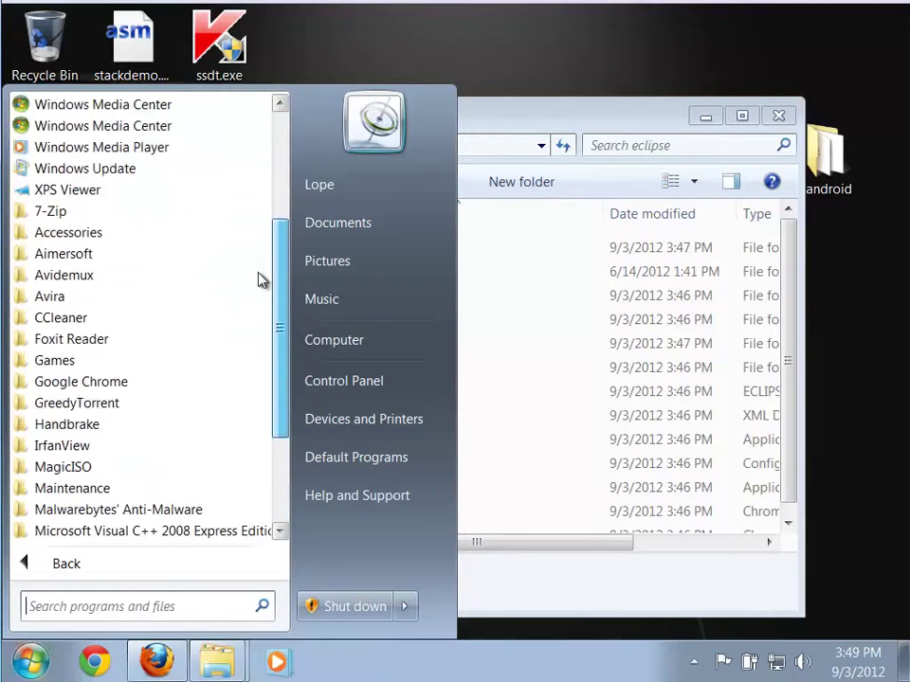
pyautogui.click(81, 564)
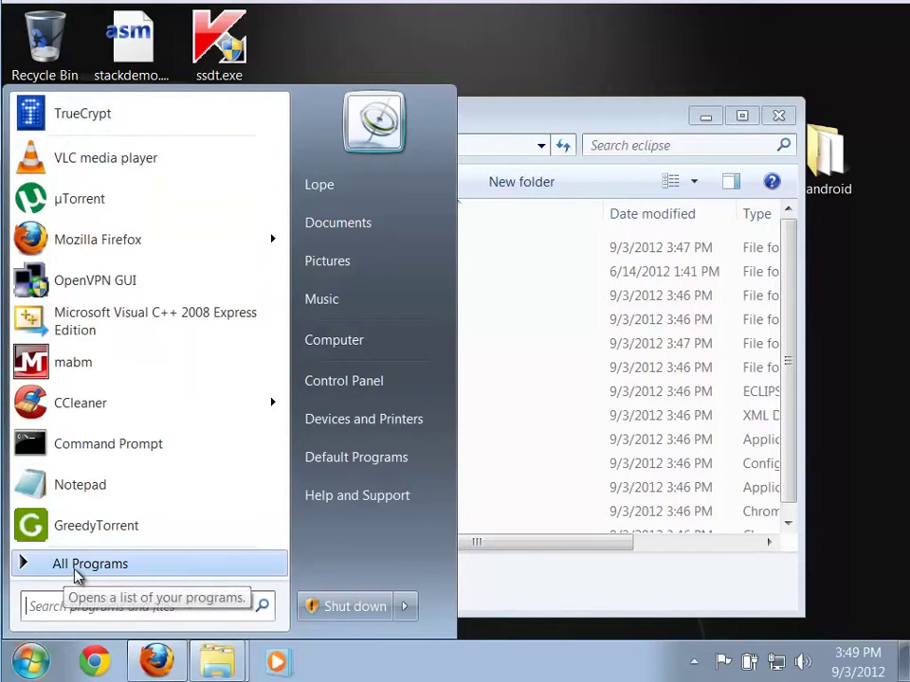
# Open the all-users Start Menu folder and its Programs subfolder
pyautogui.rightClick(76, 568)
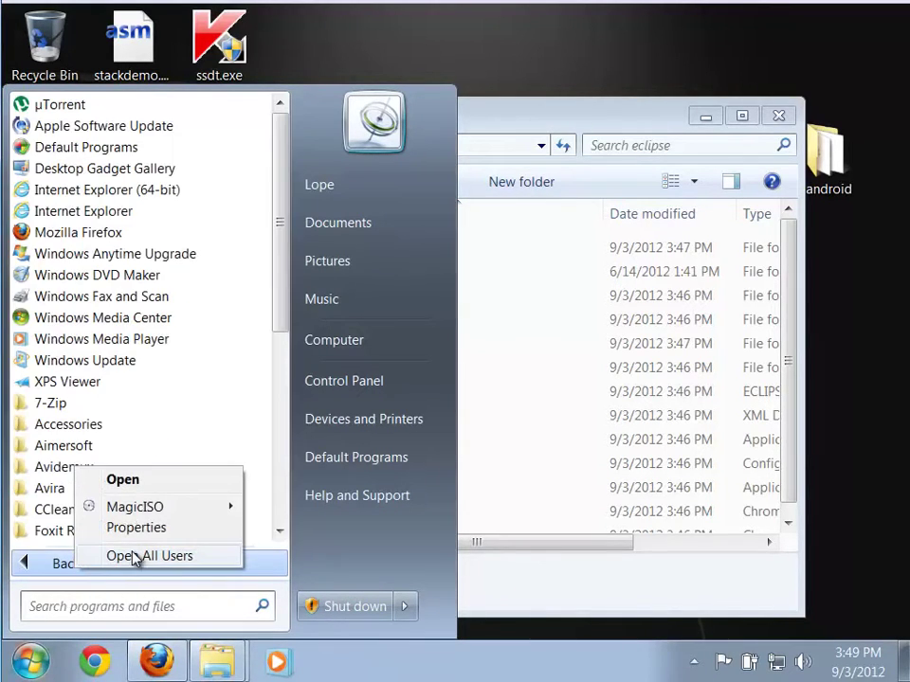
pyautogui.click(135, 557)
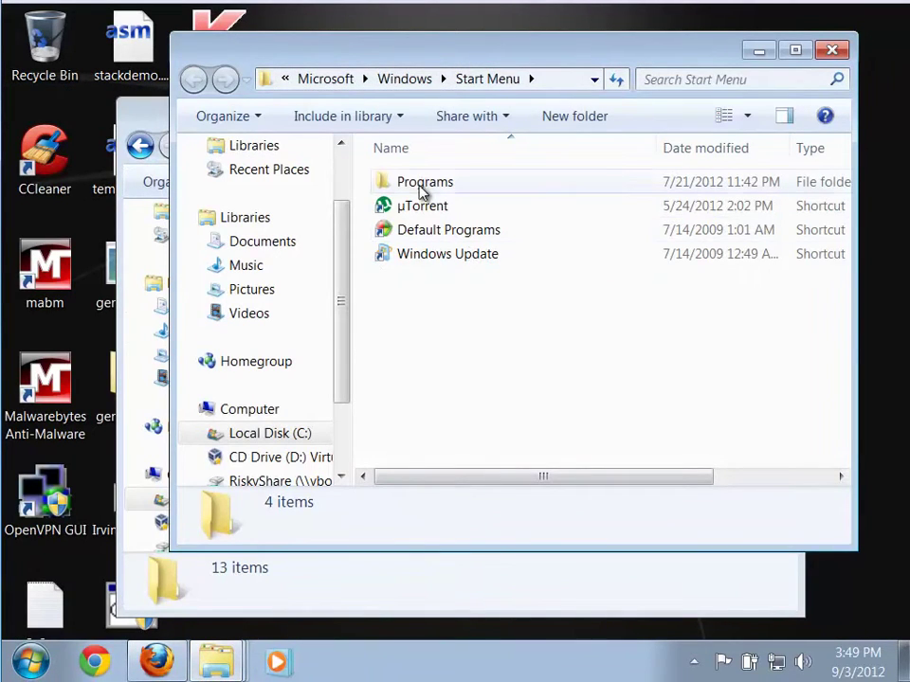
pyautogui.doubleClick(421, 185)
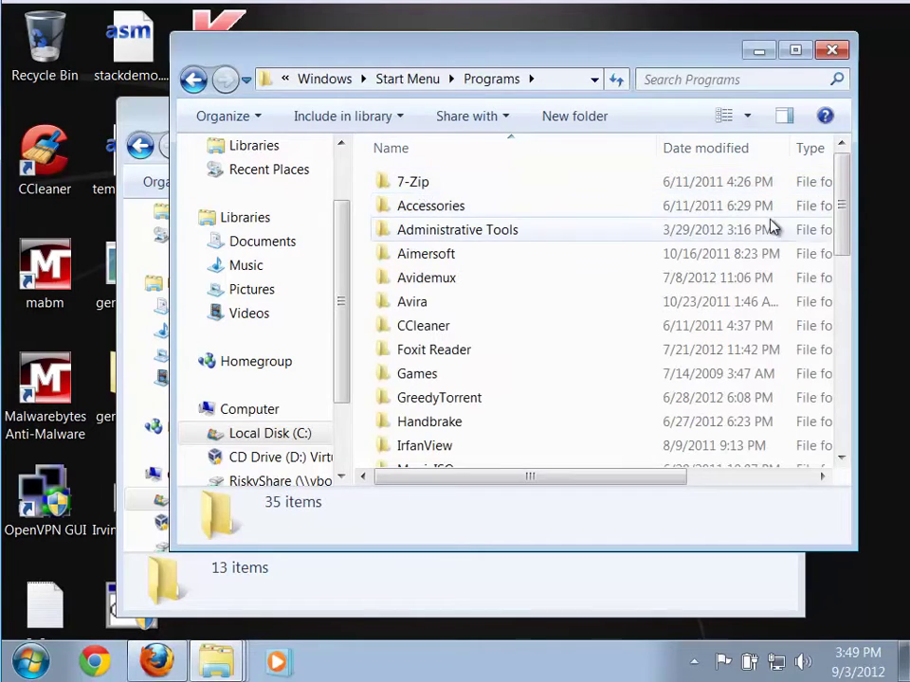
pyautogui.moveTo(840, 244); pyautogui.dragTo(840, 443)
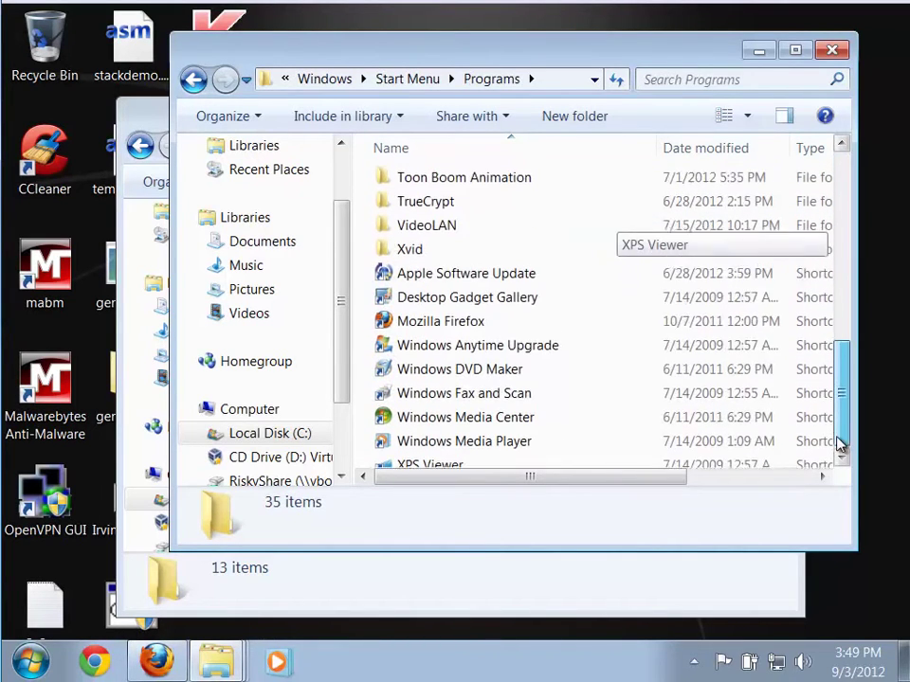
# Create a new folder named eclipse in Programs, approving with the administrator password
pyautogui.rightClick(625, 393)
pyautogui.moveTo(669, 358)
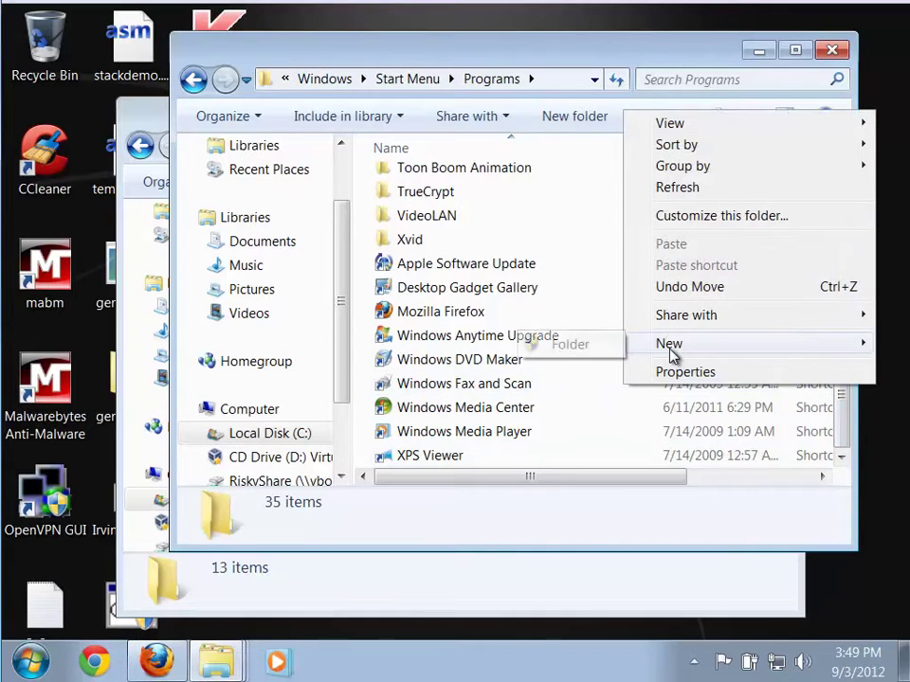
pyautogui.click(565, 345)
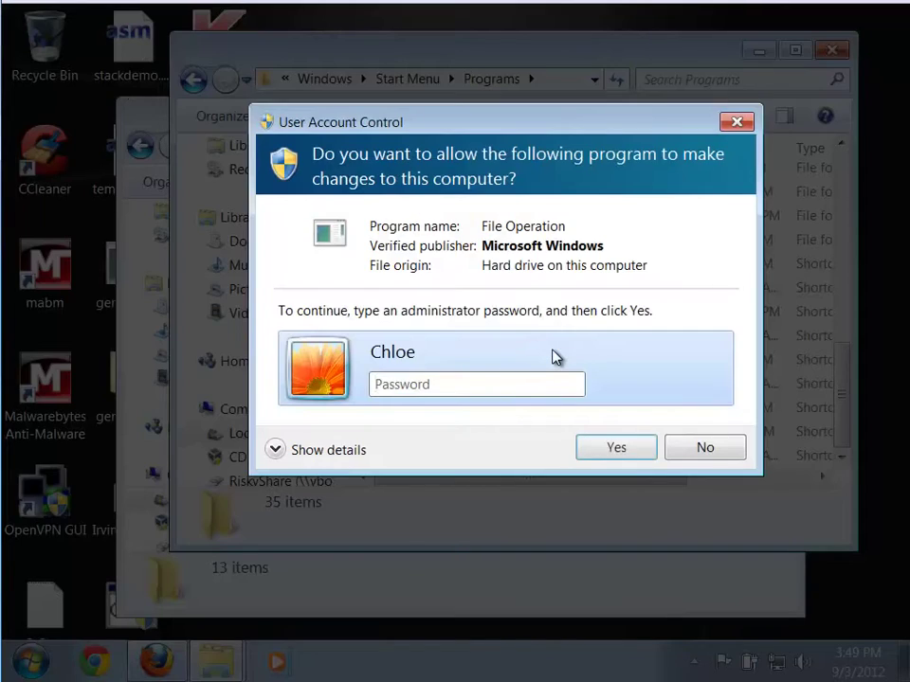
pyautogui.write('•')
pyautogui.press('Return')
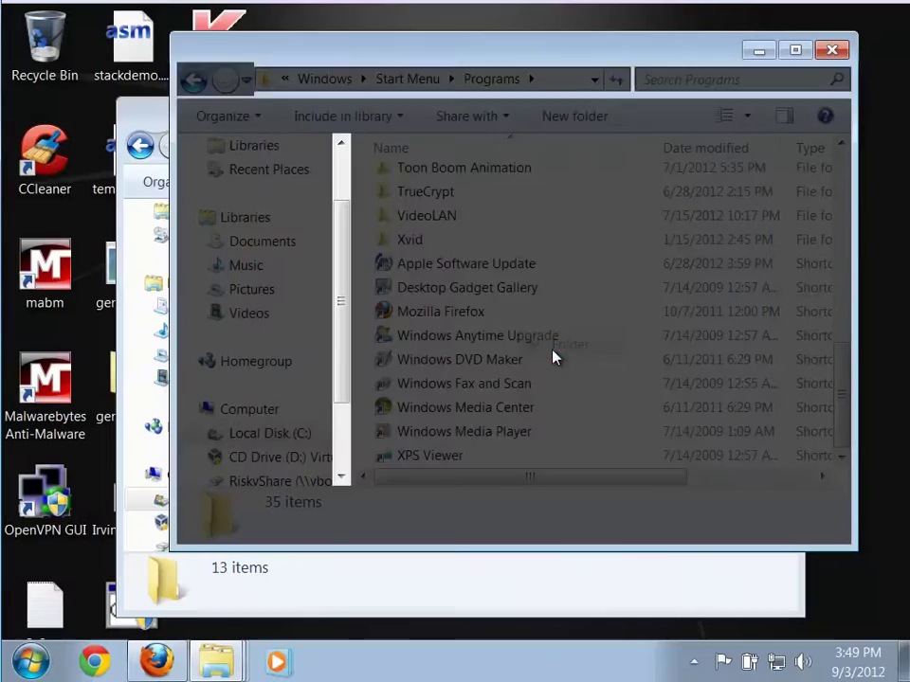
pyautogui.write('ecli')
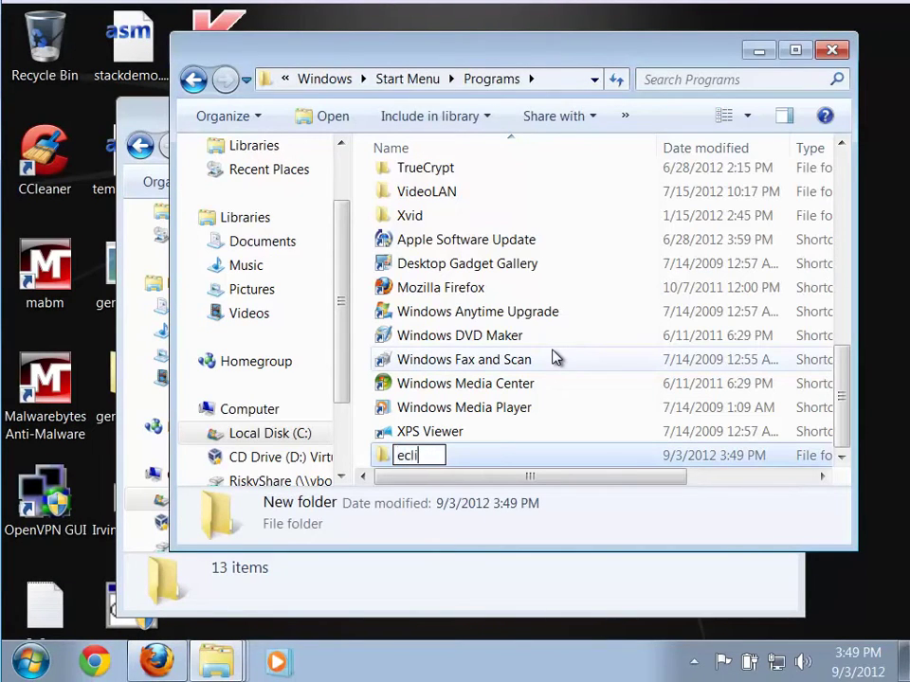
pyautogui.write('pse')
pyautogui.press('Return')
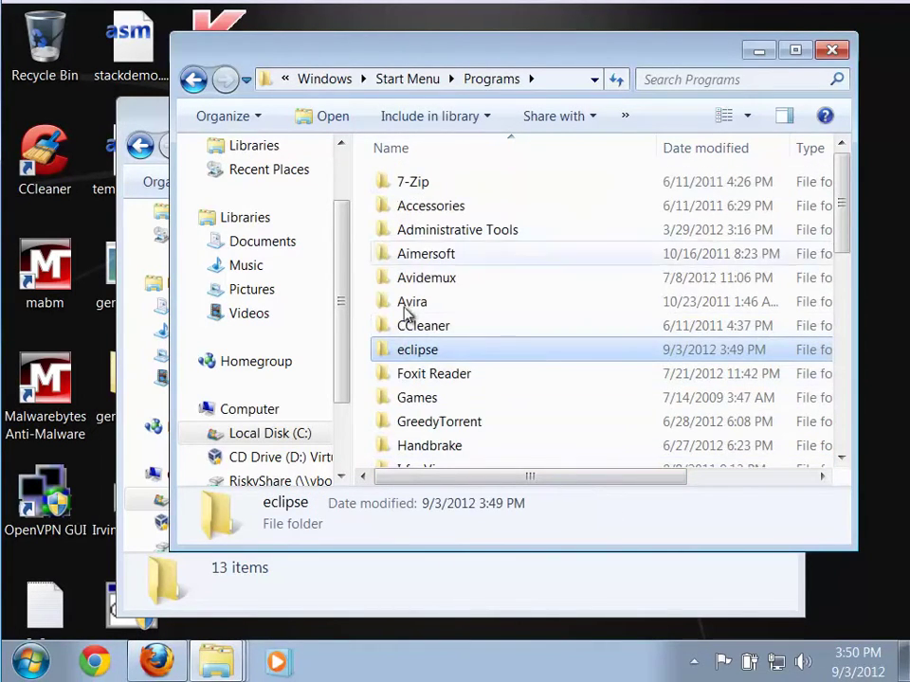
# Open the new eclipse folder and bring the Program Files eclipse window forward
pyautogui.doubleClick(400, 356)
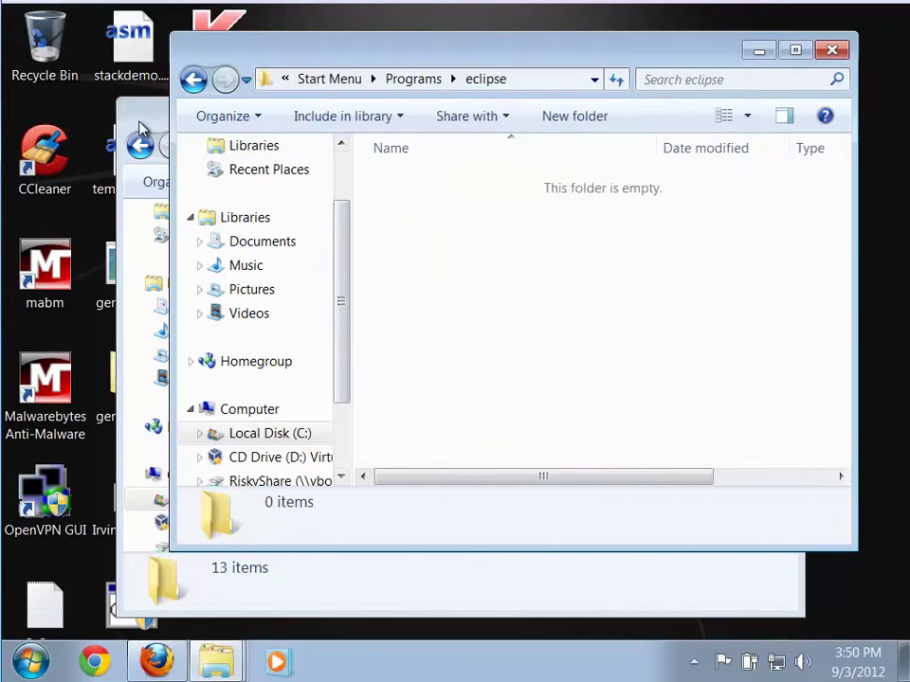
pyautogui.click(150, 123)
pyautogui.click(487, 118)
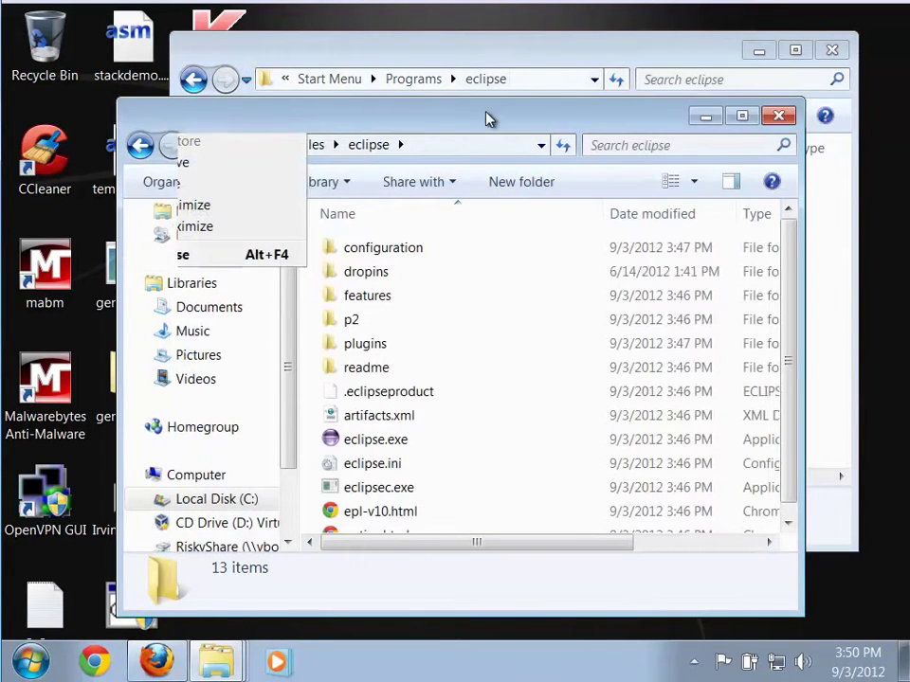
# Create a shortcut to eclipse.exe and move it into the Start Menu eclipse folder with admin approval
pyautogui.rightClick(338, 446)
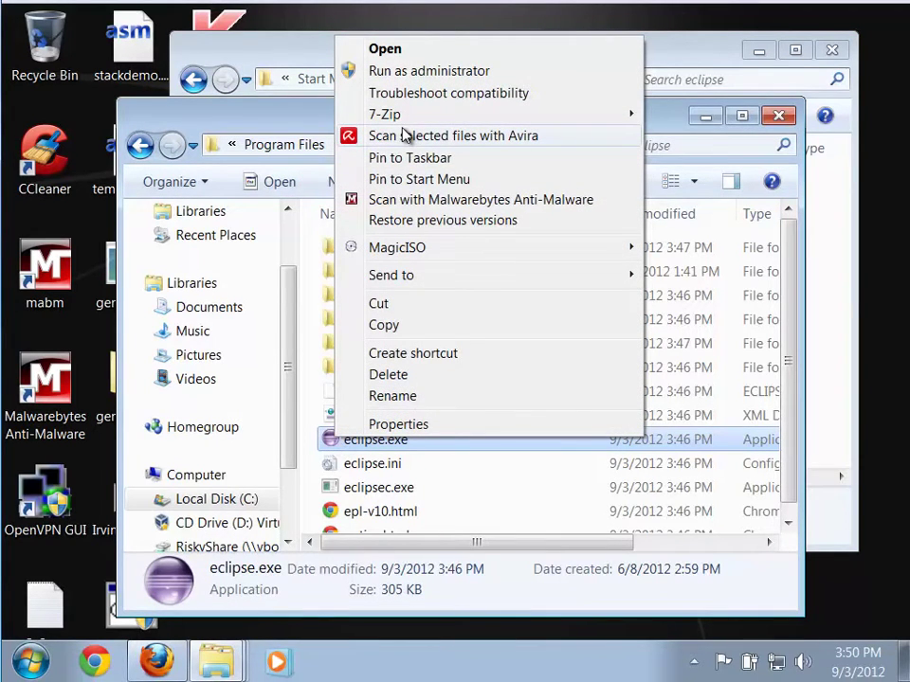
pyautogui.click(450, 360)
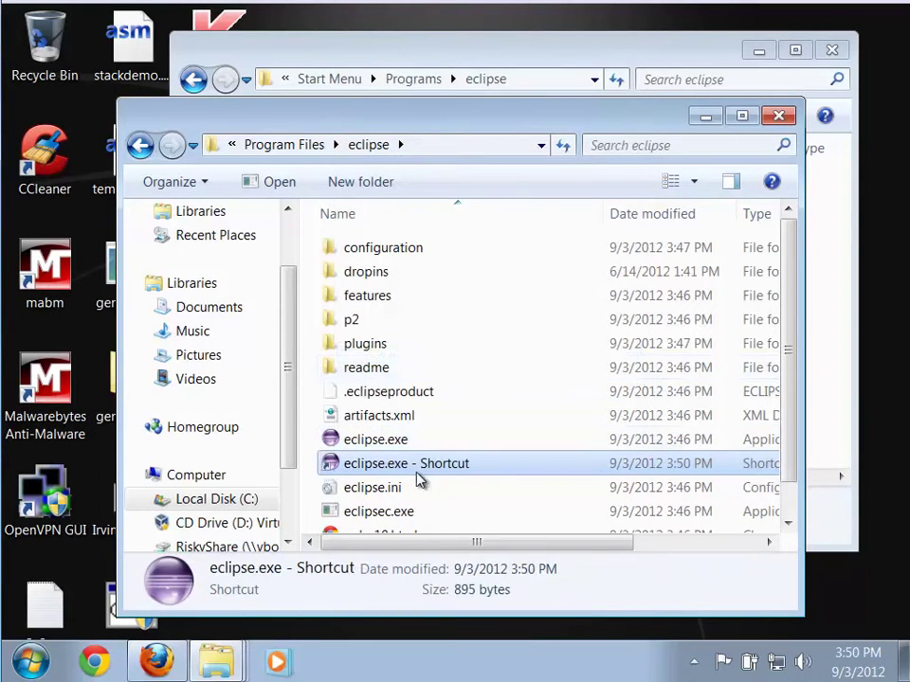
pyautogui.moveTo(503, 126); pyautogui.dragTo(793, 166)
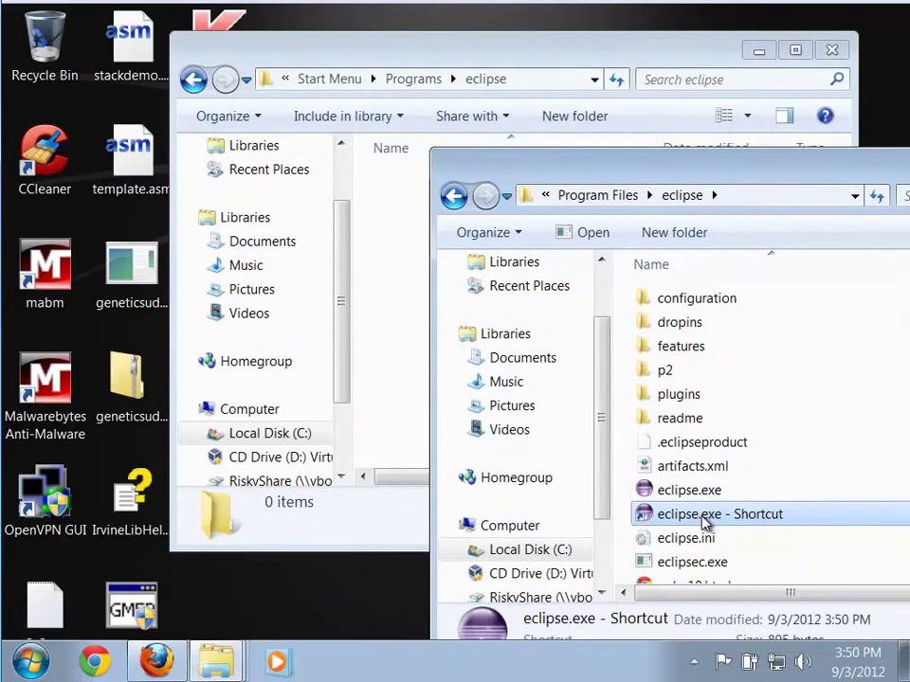
pyautogui.moveTo(703, 523); pyautogui.dragTo(391, 353)
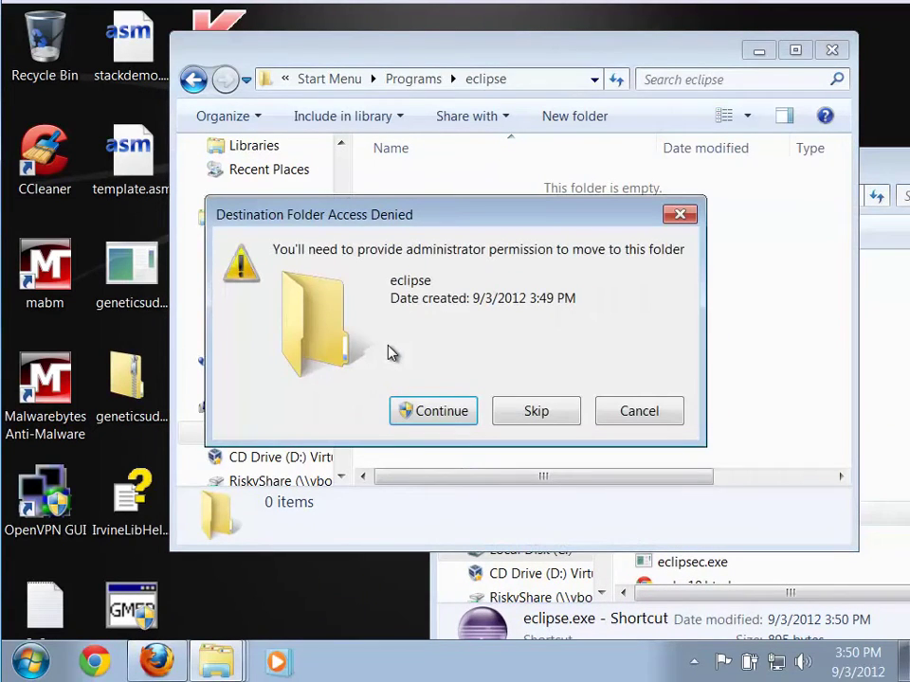
pyautogui.click(434, 412)
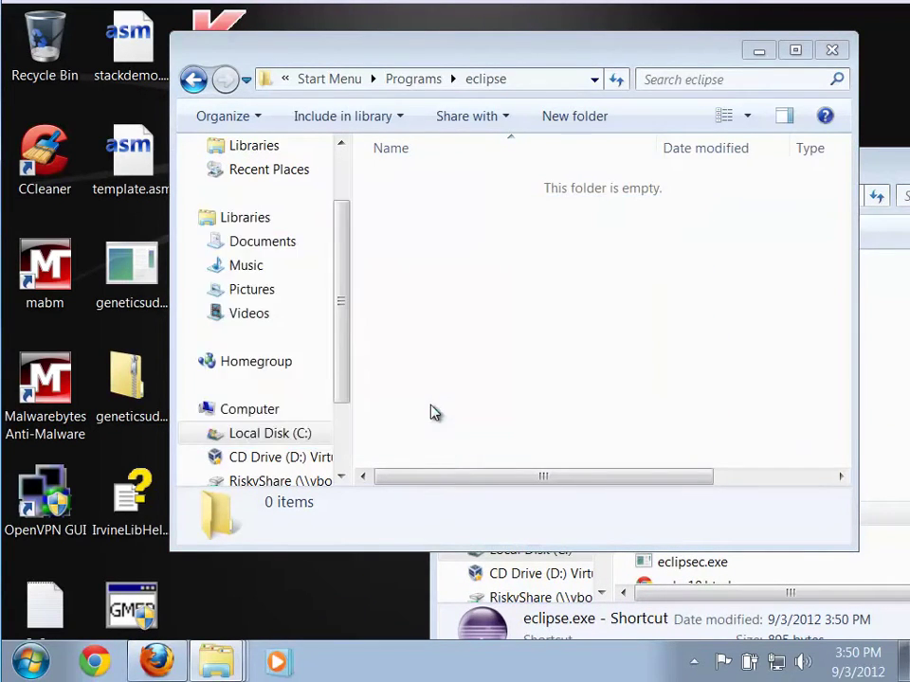
pyautogui.write('•••')
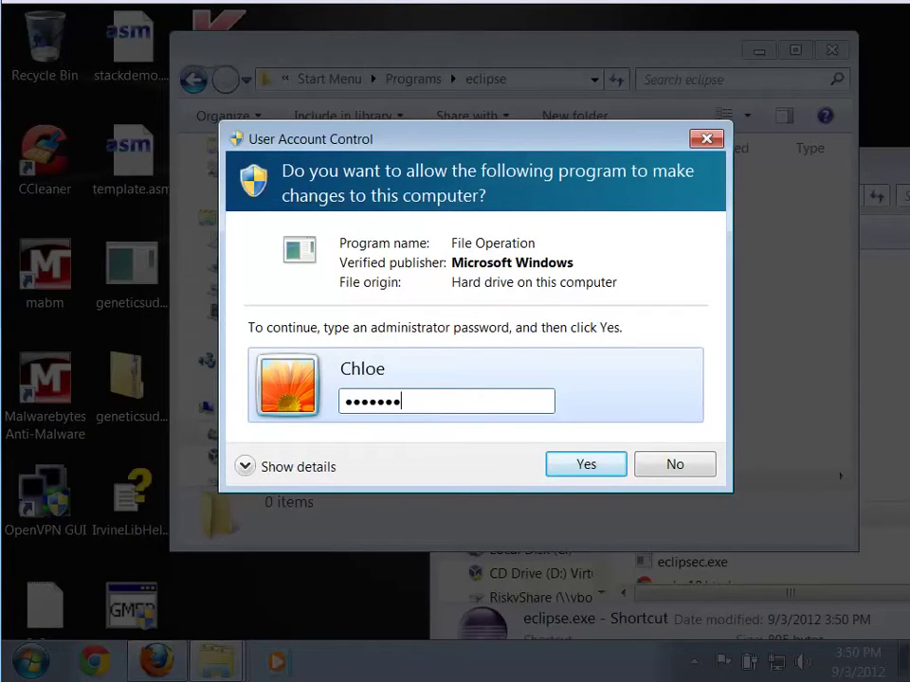
pyautogui.press('Return')
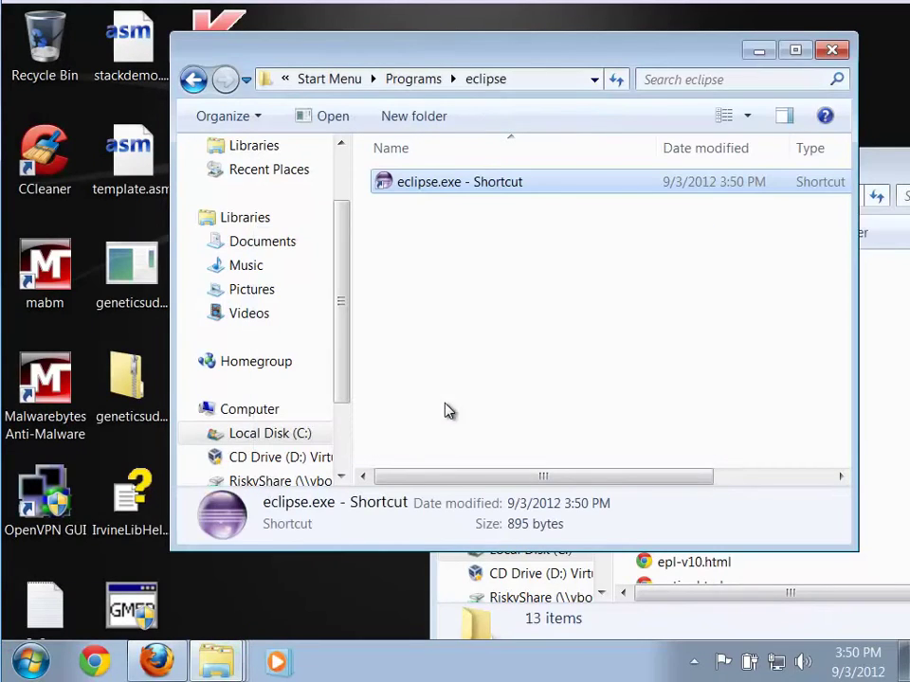
# Rename the shortcut to eclipse, approving with the administrator password
pyautogui.click(471, 193)
pyautogui.click(517, 195)
pyautogui.click(536, 185)
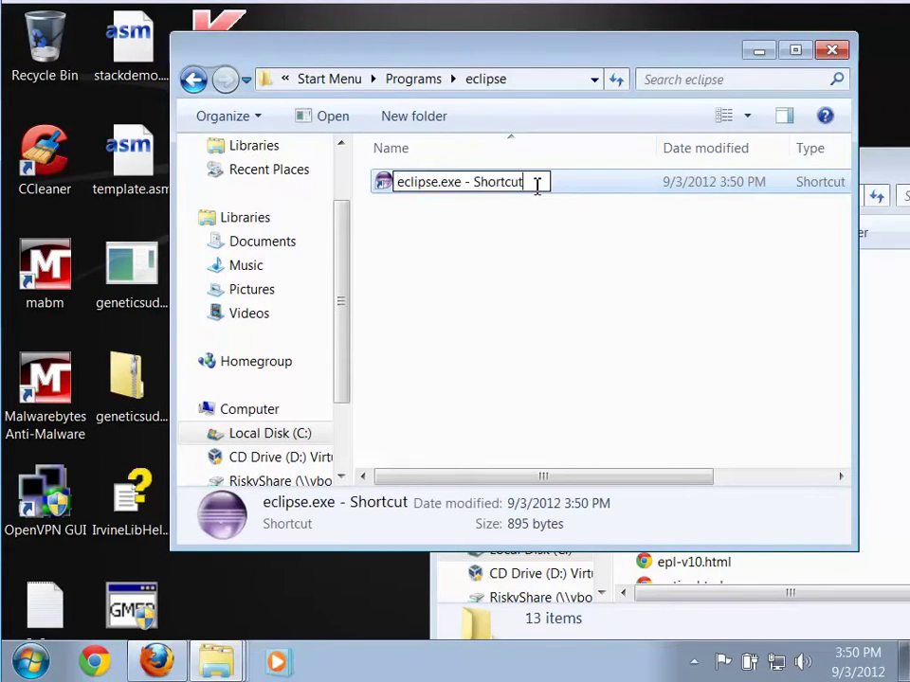
pyautogui.press('BackSpace')
pyautogui.press('BackSpace')
pyautogui.press('BackSpace')
pyautogui.press('BackSpace')
pyautogui.press('BackSpace')
pyautogui.press('BackSpace')
pyautogui.press('BackSpace')
pyautogui.press('BackSpace')
pyautogui.press('BackSpace')
pyautogui.press('BackSpace')
pyautogui.press('BackSpace')
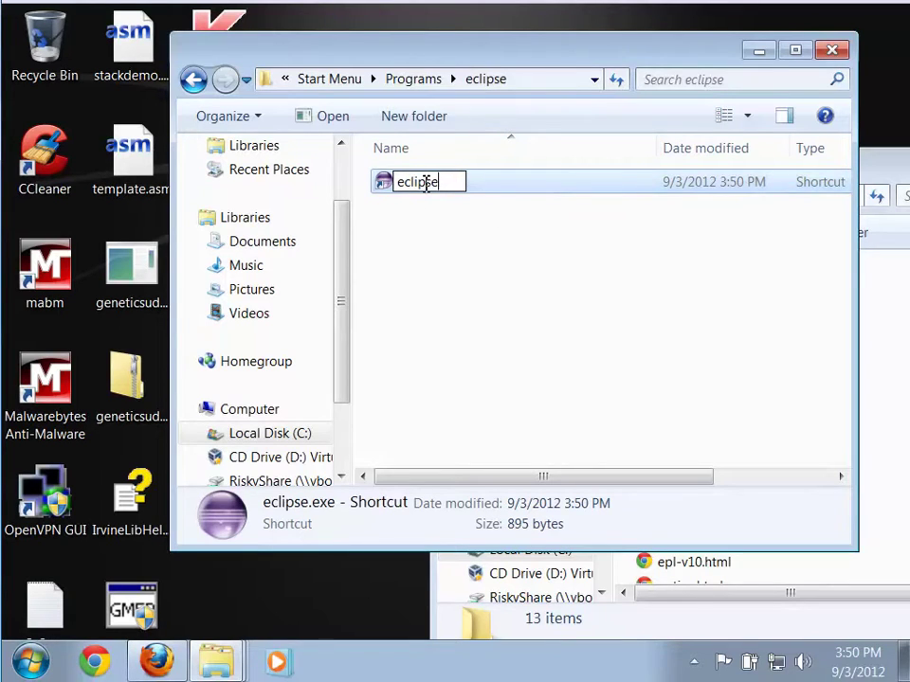
pyautogui.click(589, 320)
pyautogui.click(434, 407)
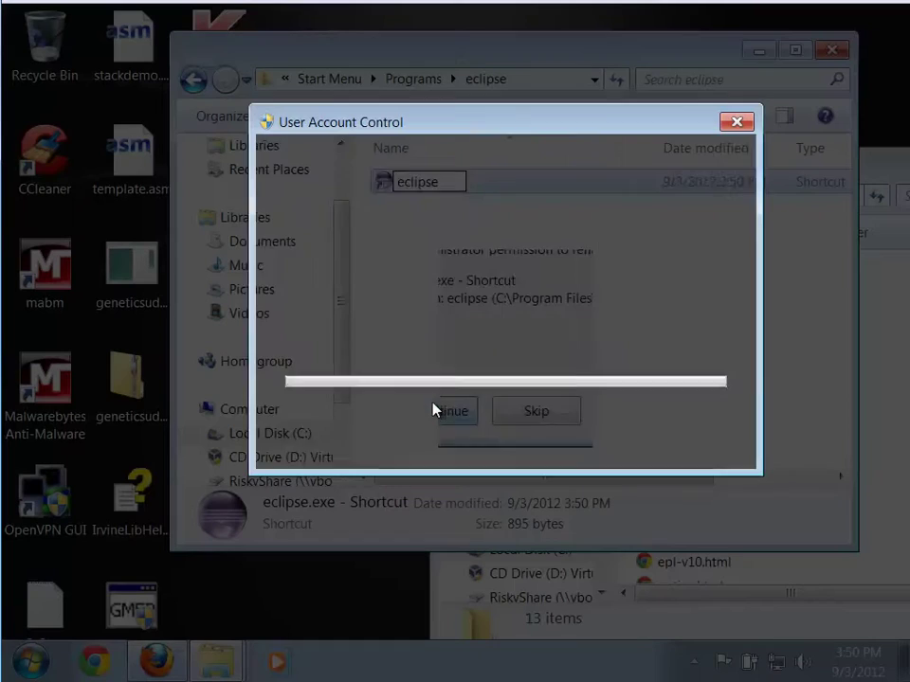
pyautogui.write('abc')
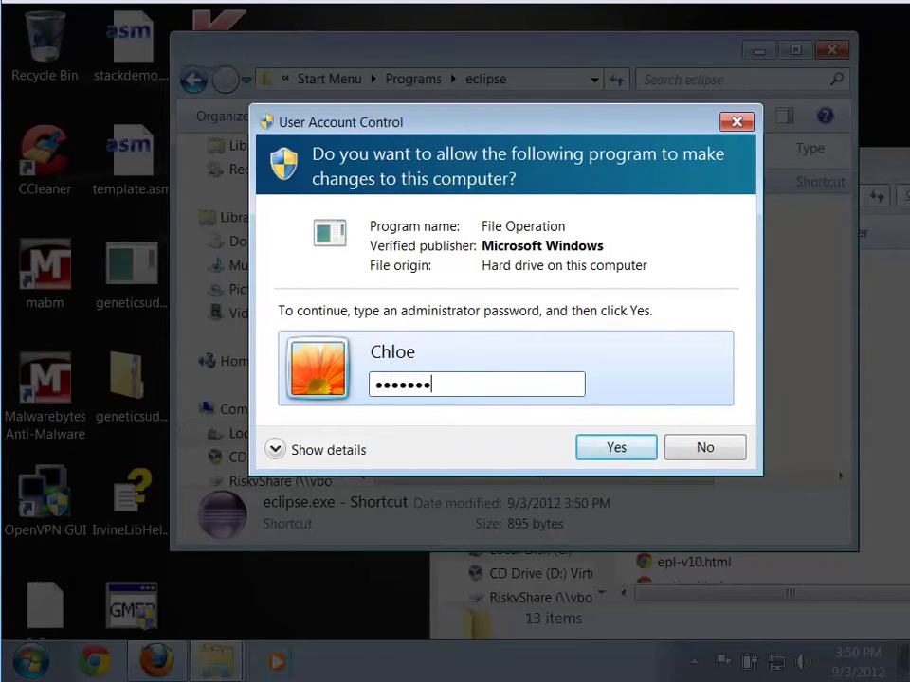
pyautogui.press('Return')
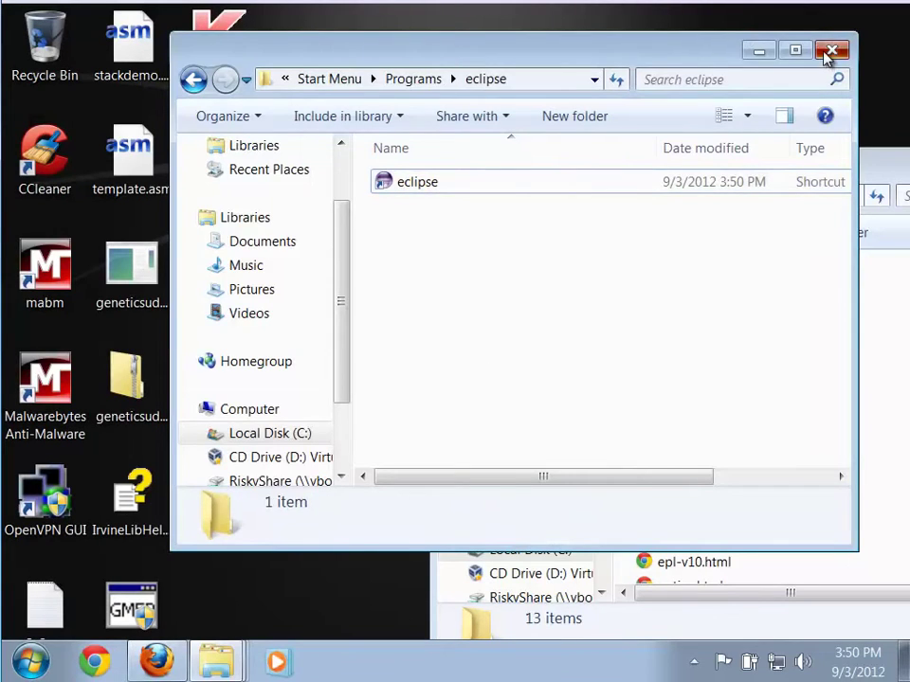
pyautogui.click(831, 50)
# Check the eclipse shortcut under Start > All Programs > eclipse, then close the eclipse install folder window
pyautogui.click(31, 659)
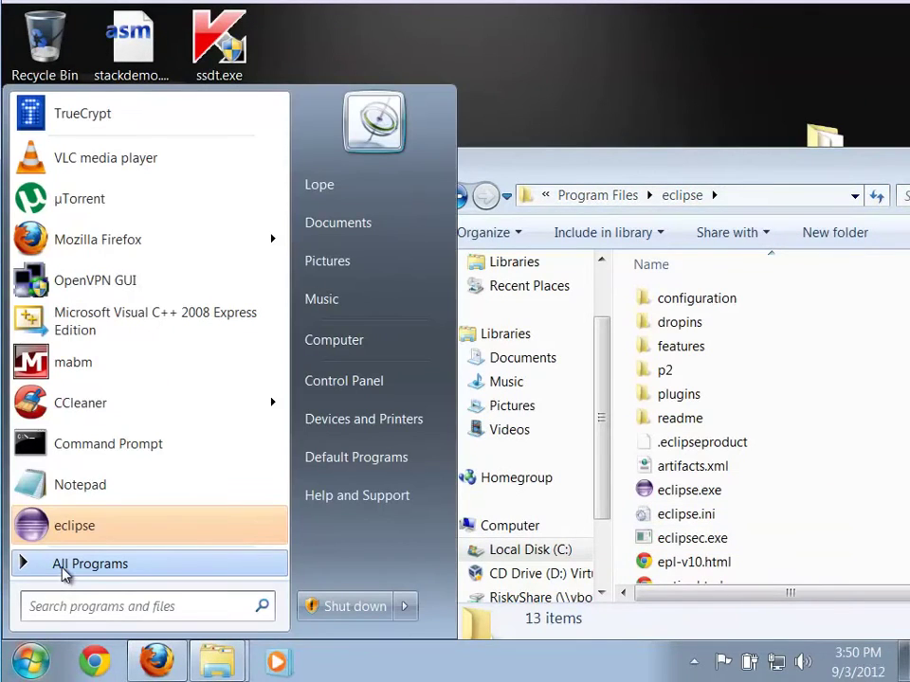
pyautogui.click(64, 566)
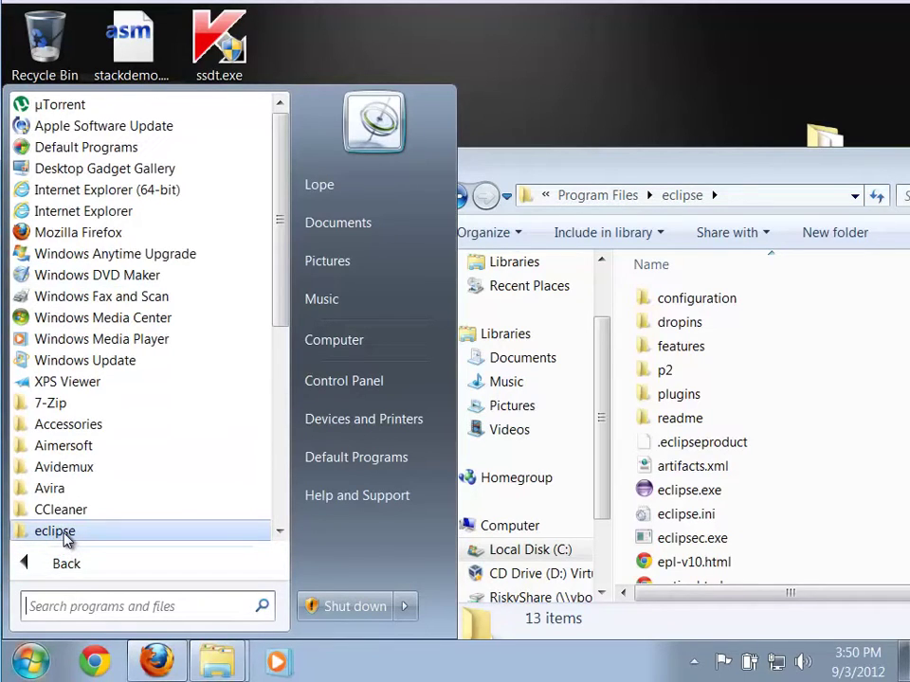
pyautogui.click(56, 531)
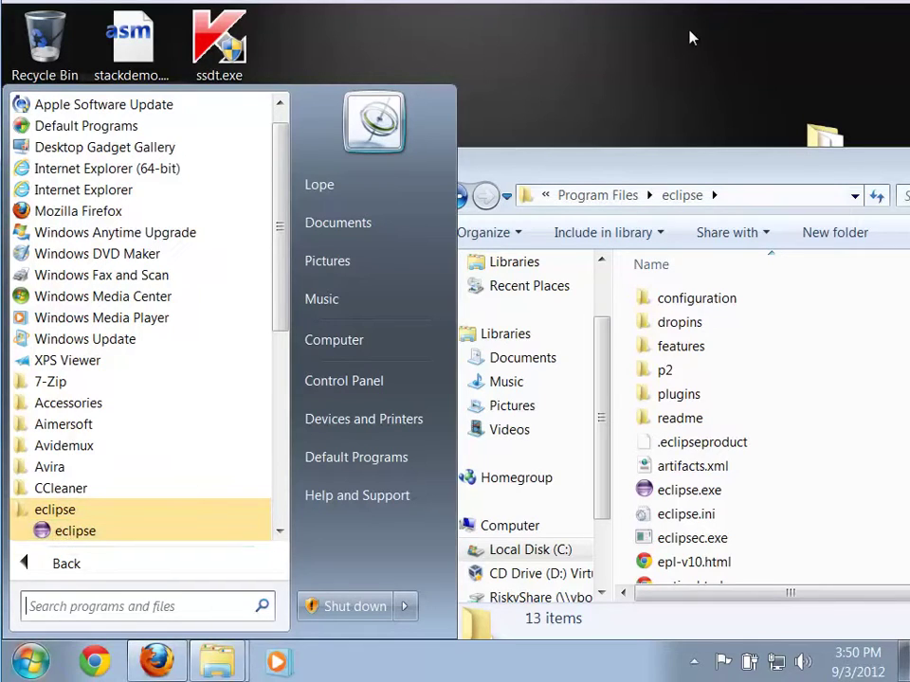
pyautogui.click(644, 97)
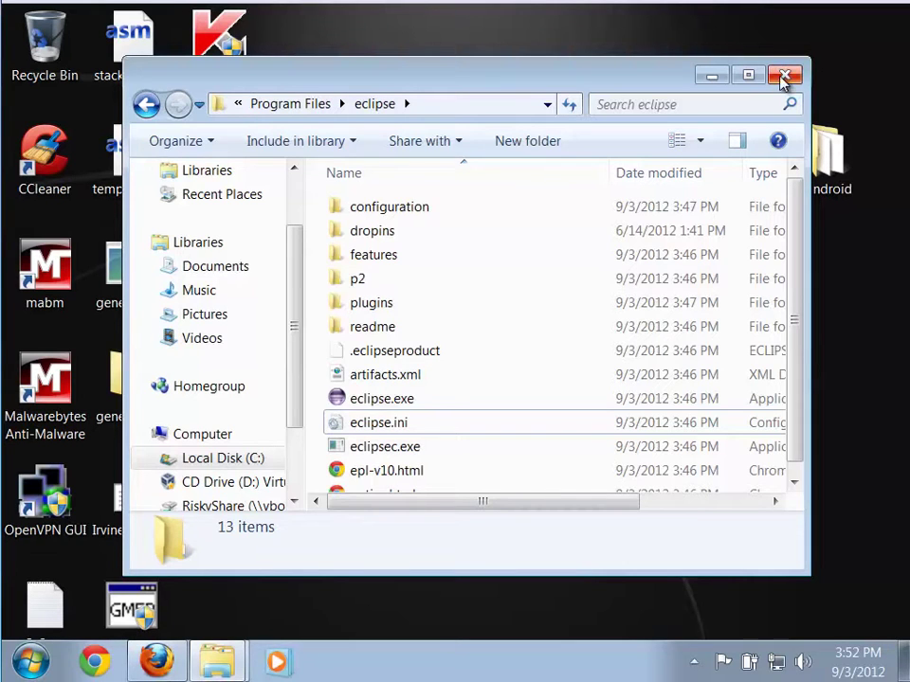
pyautogui.moveTo(644, 87); pyautogui.dragTo(656, 100)
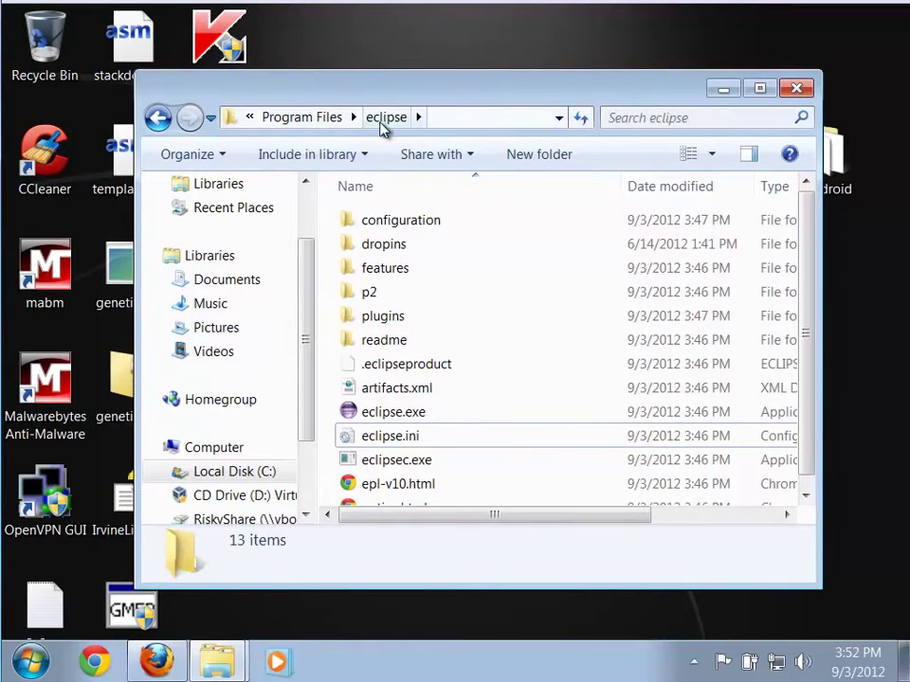
pyautogui.click(803, 88)
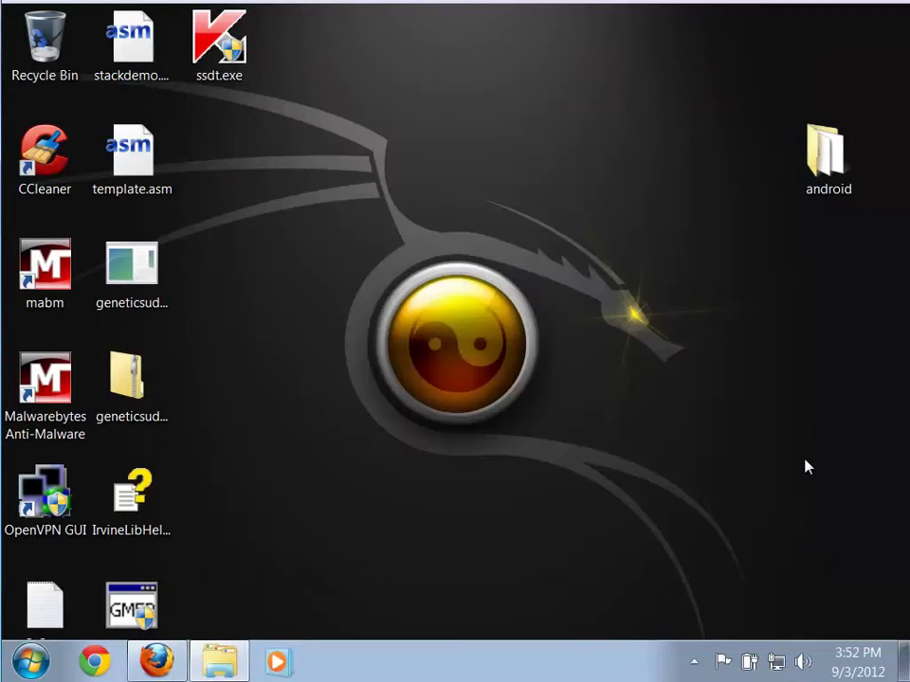
# Run installer_r20.0.3-windows.exe from the android folder, allowing it past the security warning
pyautogui.click(210, 667)
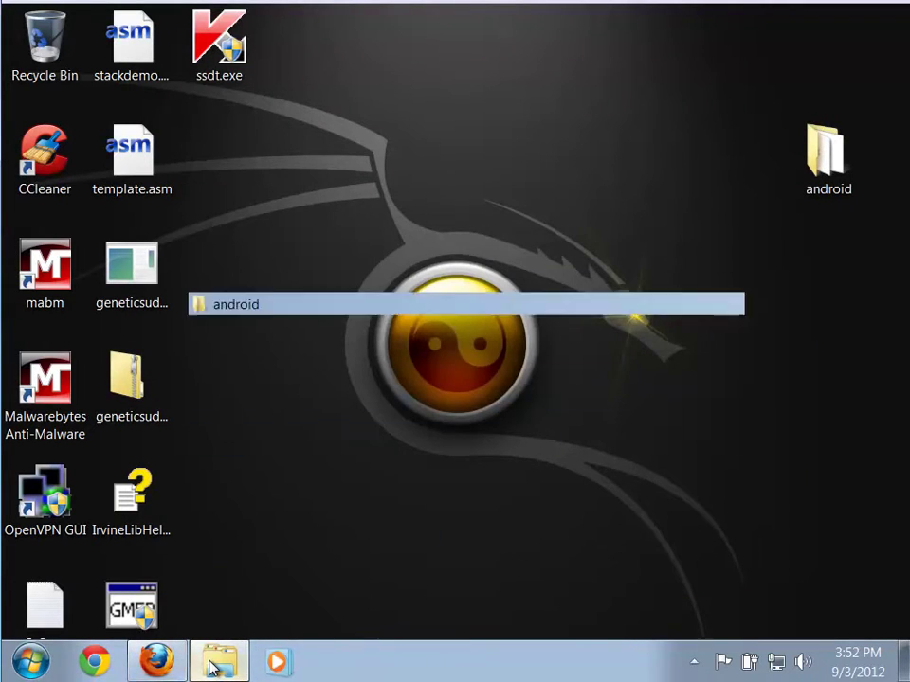
pyautogui.moveTo(363, 234); pyautogui.dragTo(315, 80)
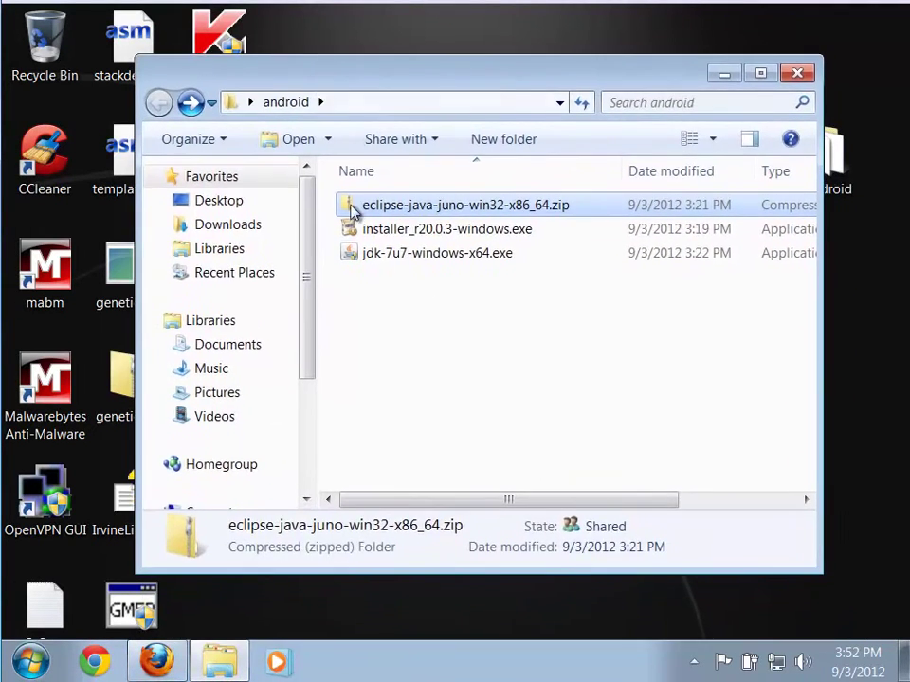
pyautogui.click(406, 325)
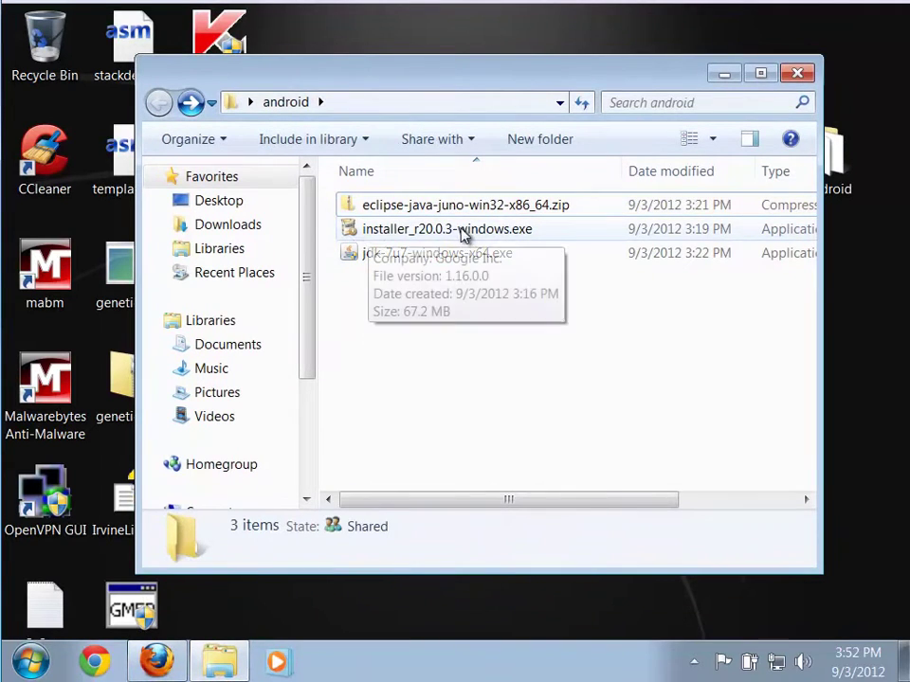
pyautogui.doubleClick(347, 244)
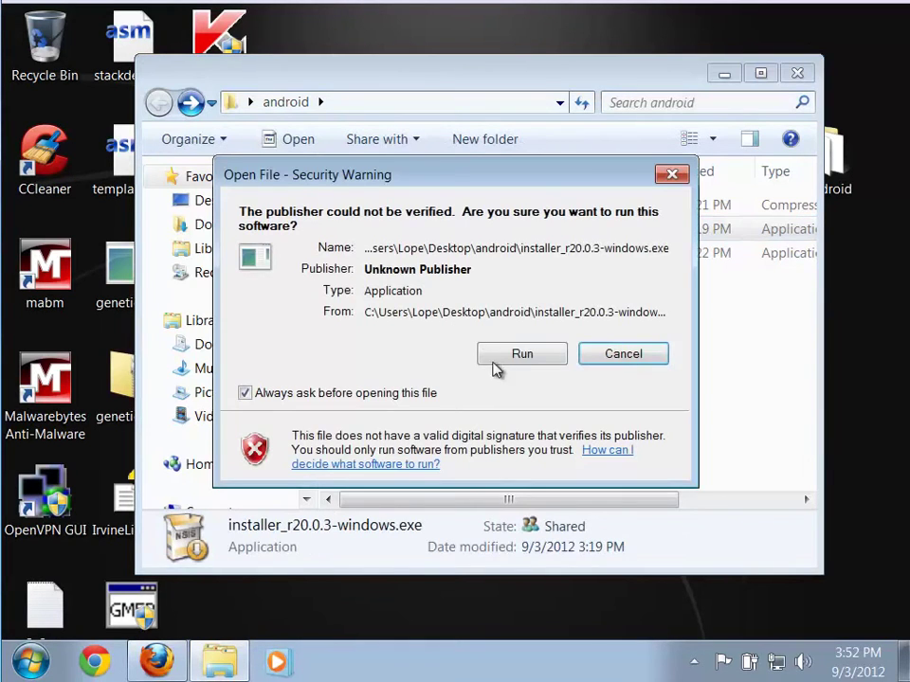
pyautogui.click(494, 358)
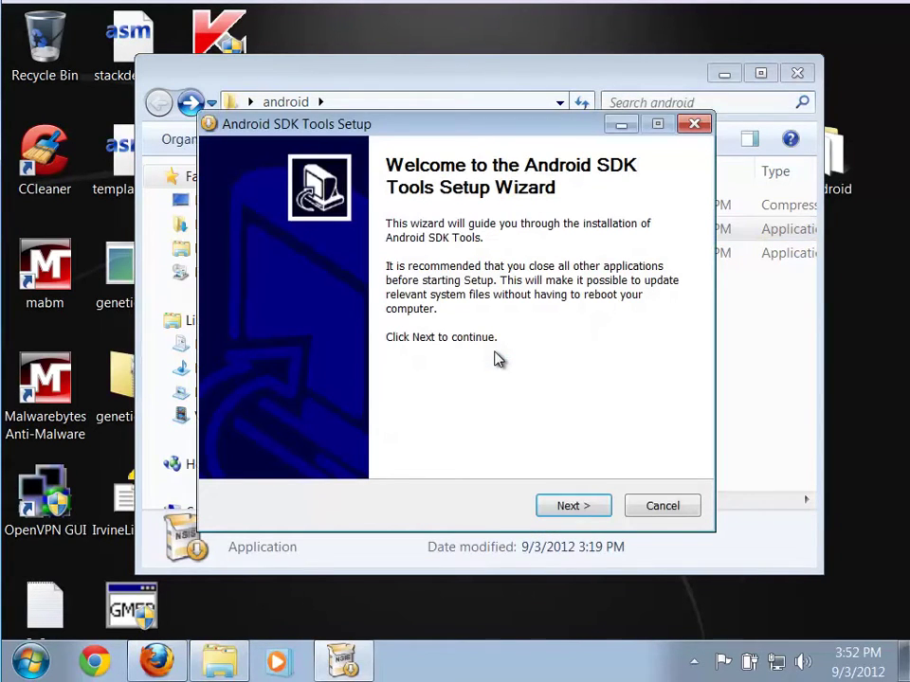
# Install Android SDK Tools with detected JDK 1.7, default location and Android SDK Tools Start Menu folder
pyautogui.click(583, 509)
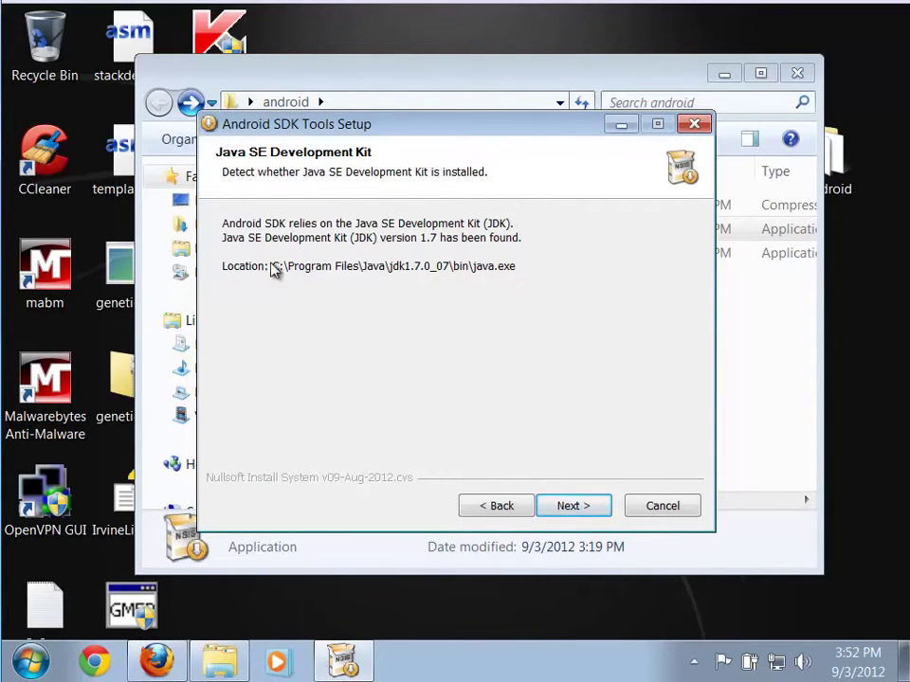
pyautogui.click(572, 507)
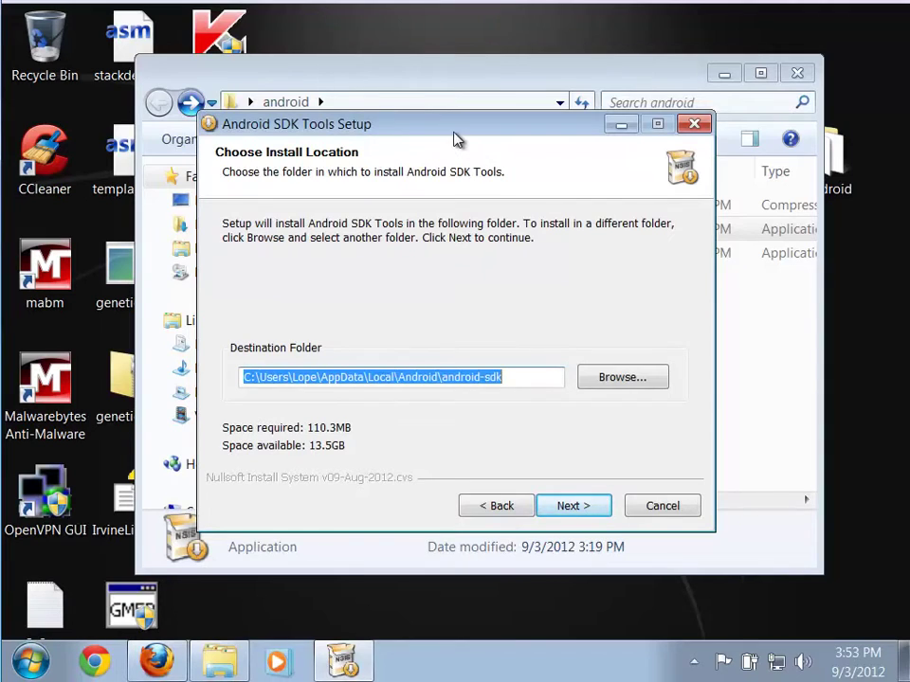
pyautogui.moveTo(458, 132); pyautogui.dragTo(491, 85)
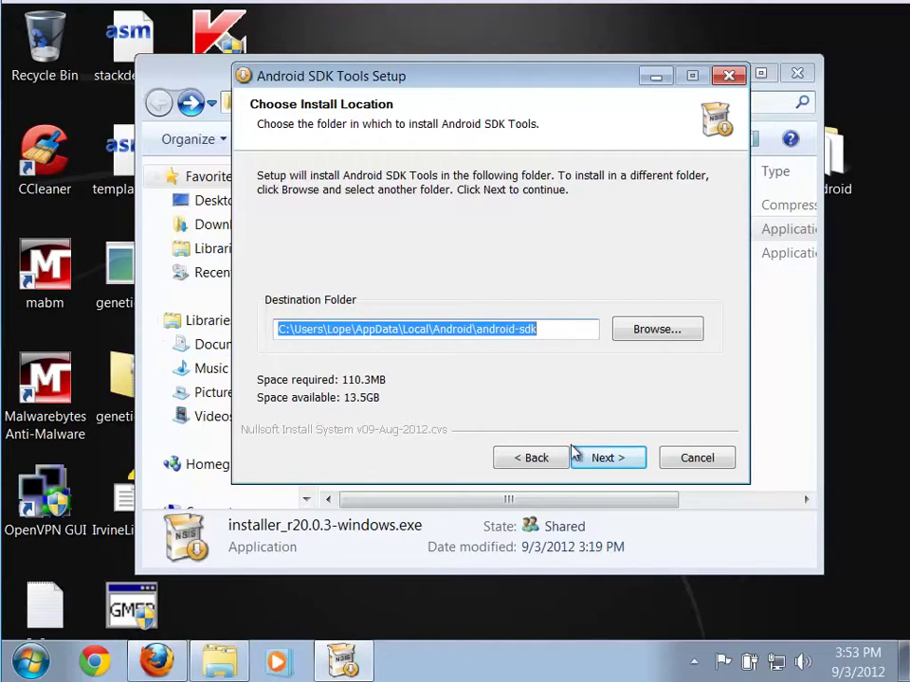
pyautogui.click(604, 458)
pyautogui.click(603, 458)
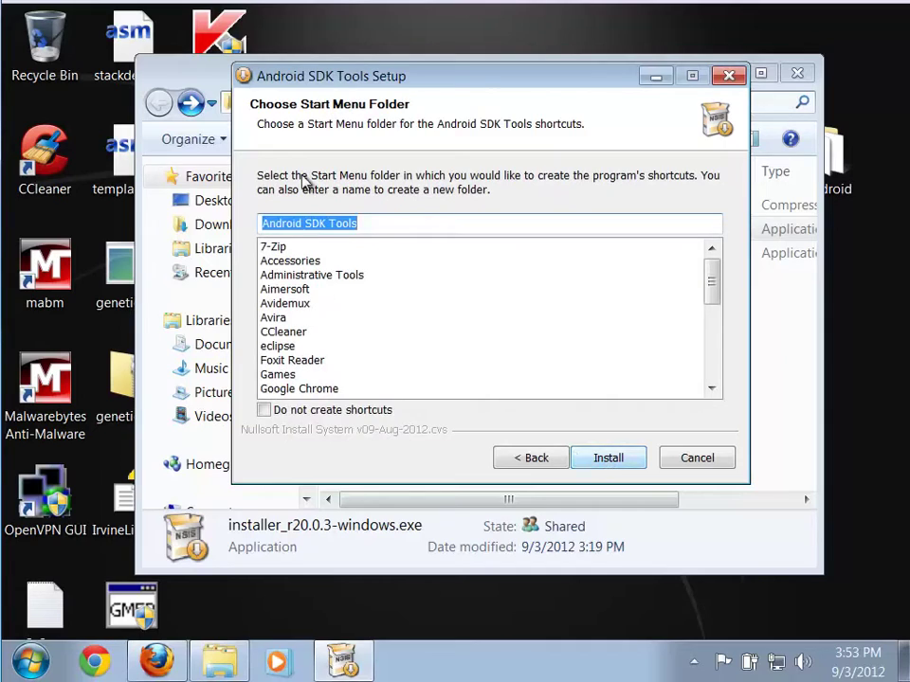
pyautogui.click(608, 459)
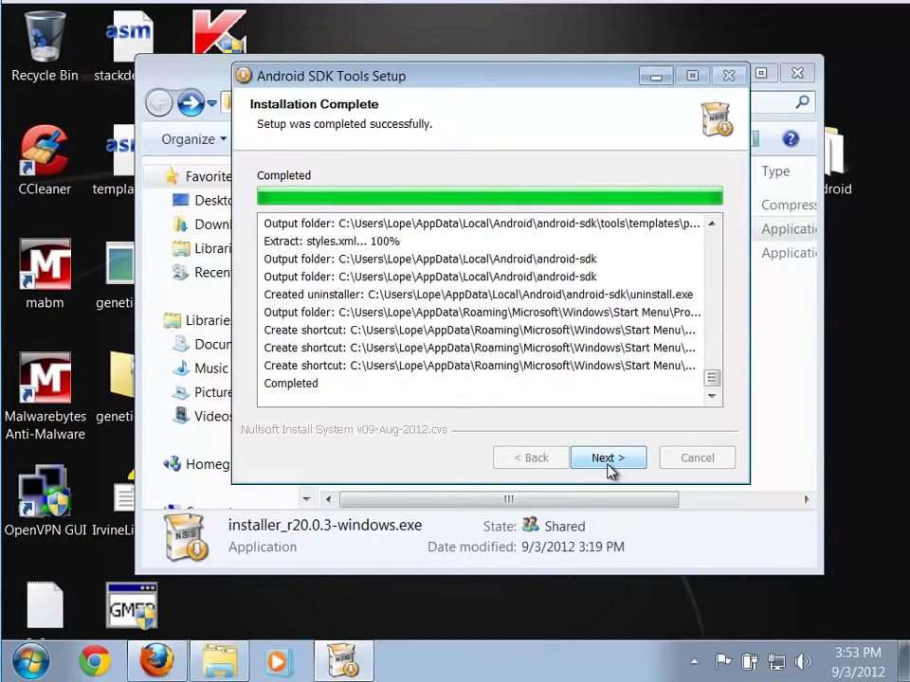
pyautogui.click(608, 459)
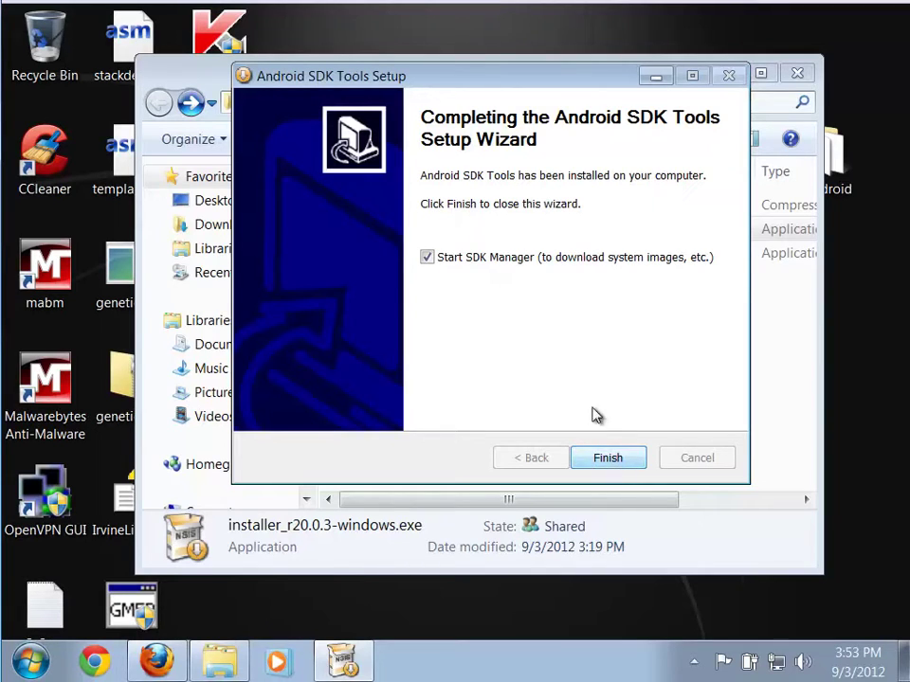
# Finish setup to launch the SDK Manager, then reposition and enlarge its window
pyautogui.click(607, 459)
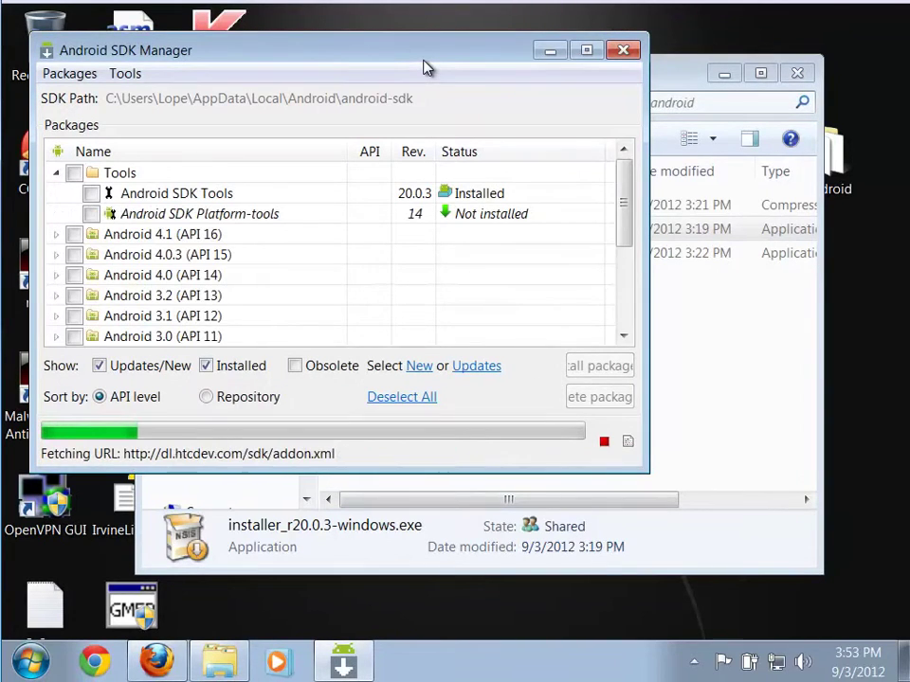
pyautogui.moveTo(448, 61); pyautogui.dragTo(566, 62)
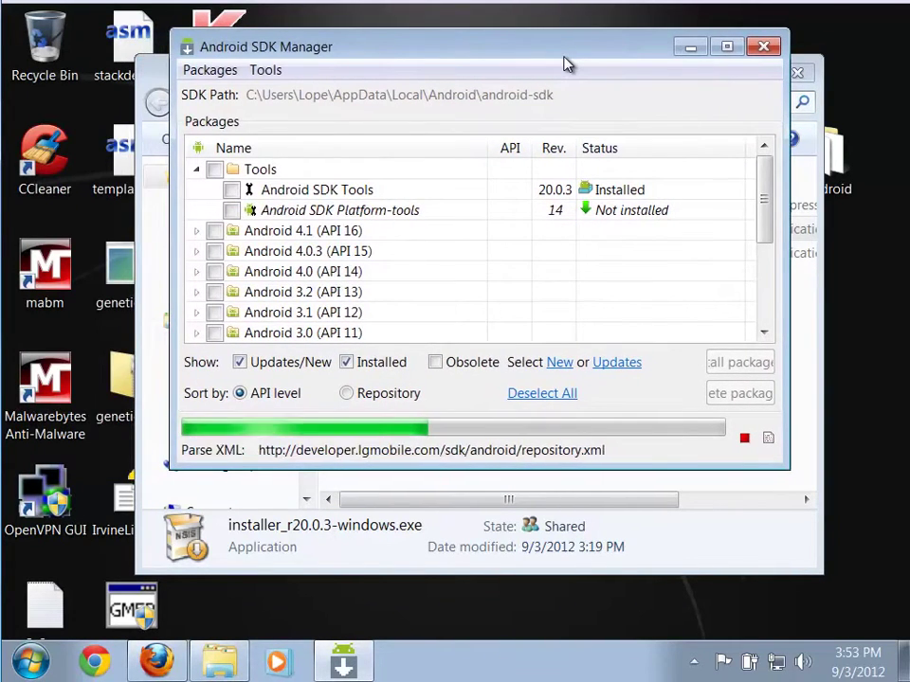
pyautogui.moveTo(474, 55); pyautogui.dragTo(505, 59)
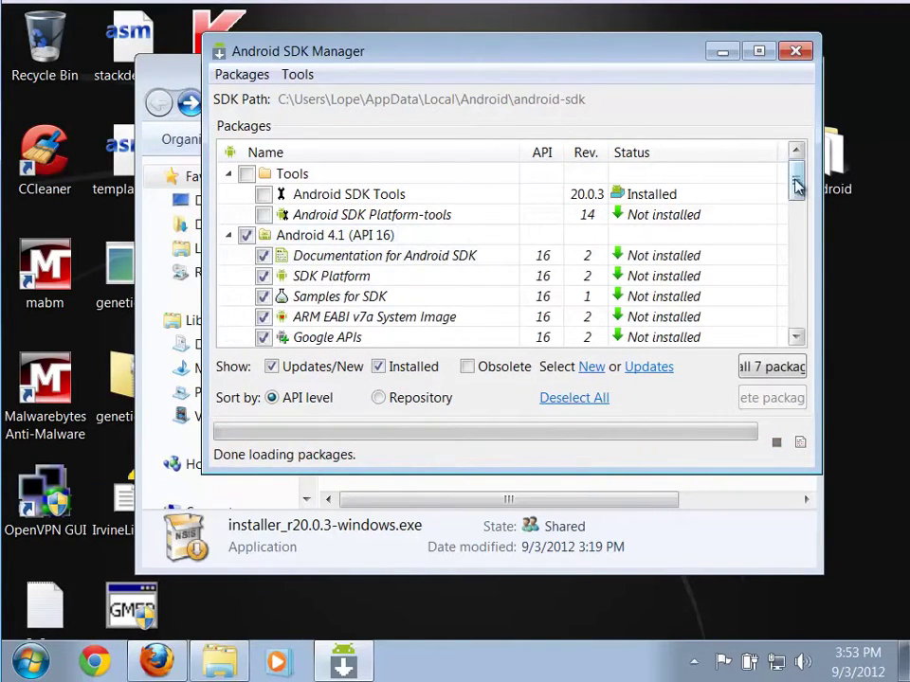
pyautogui.scroll(-1, 800, 192)
pyautogui.scroll(1, 801, 187)
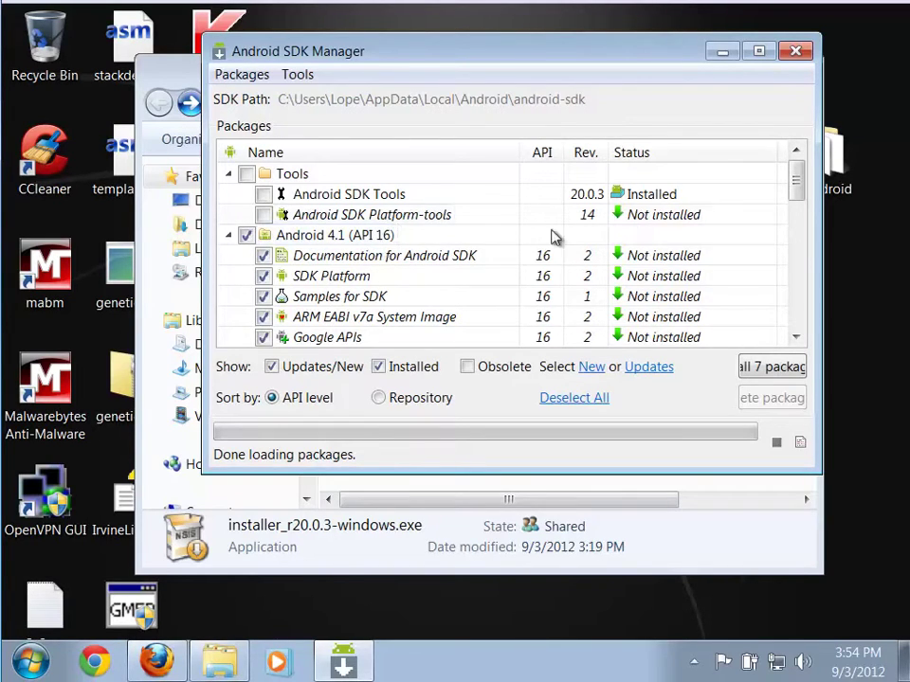
pyautogui.moveTo(796, 190); pyautogui.dragTo(798, 202)
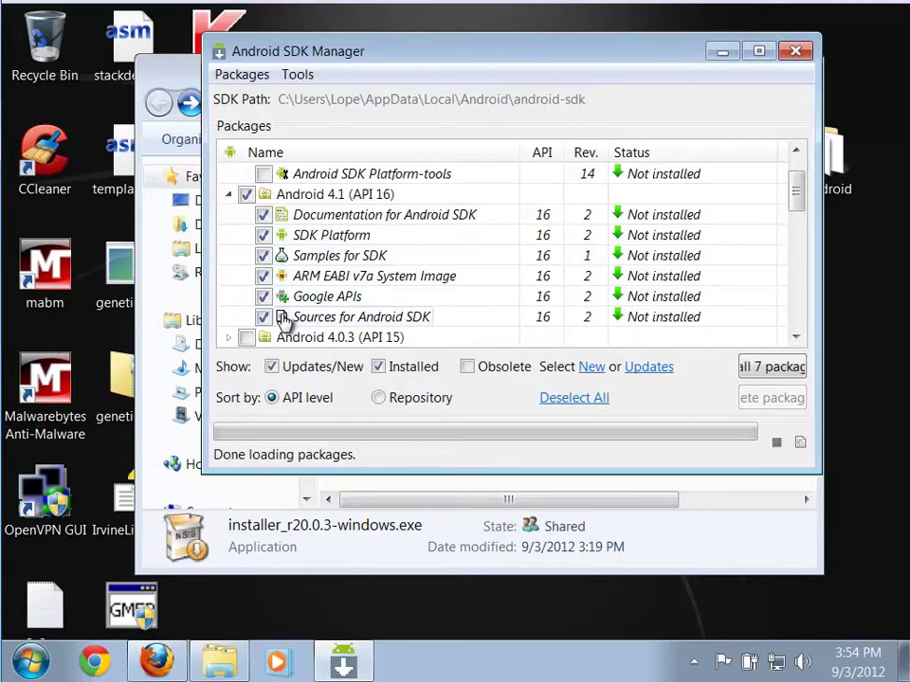
pyautogui.moveTo(798, 194); pyautogui.dragTo(801, 264)
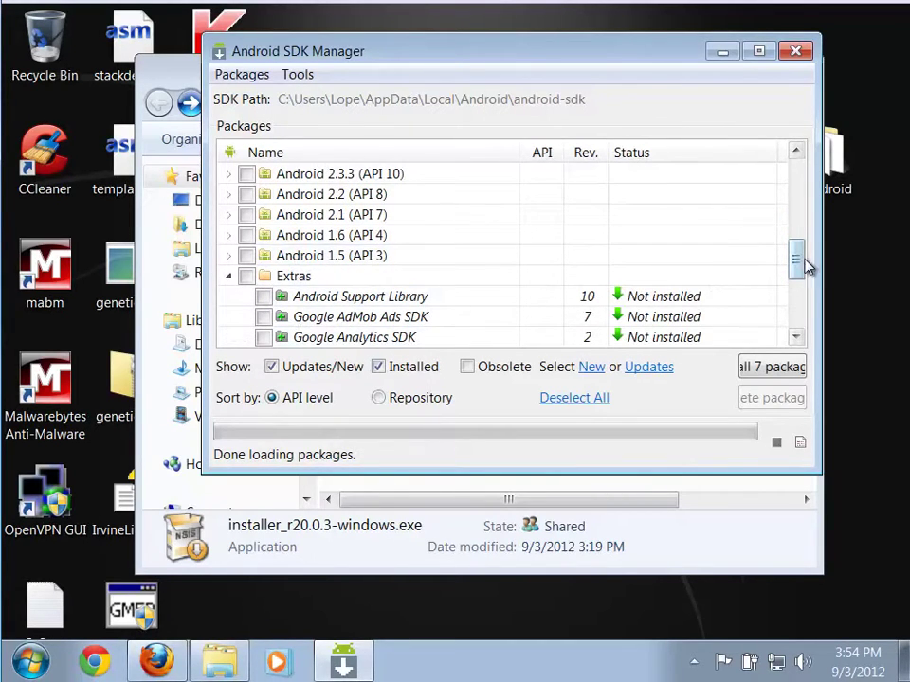
pyautogui.moveTo(798, 258); pyautogui.dragTo(798, 315)
pyautogui.moveTo(817, 474); pyautogui.dragTo(875, 554)
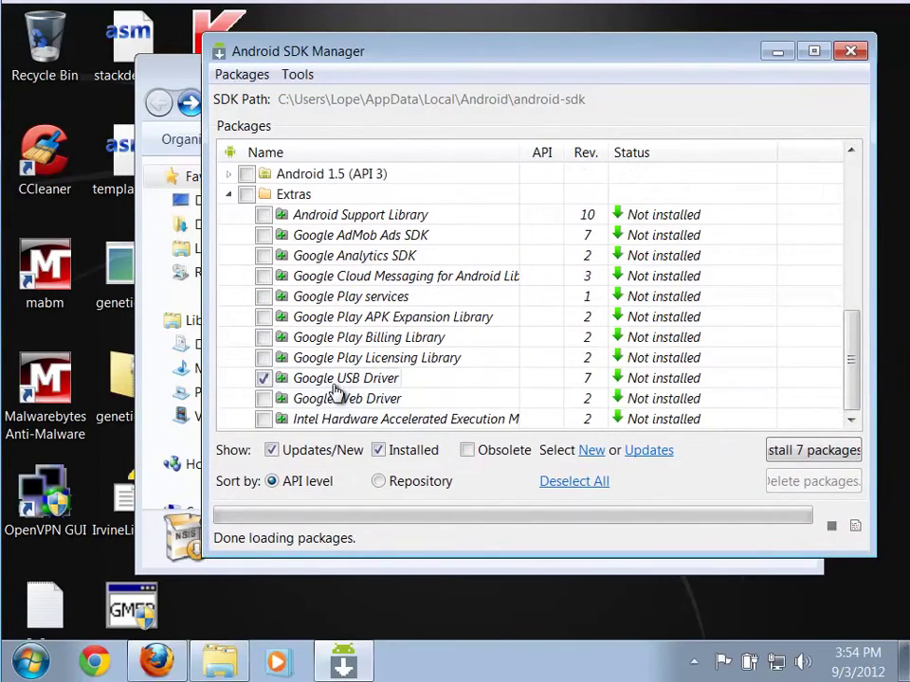
# Move the SDK Manager window left, widen it and scroll through the package list
pyautogui.moveTo(336, 392)
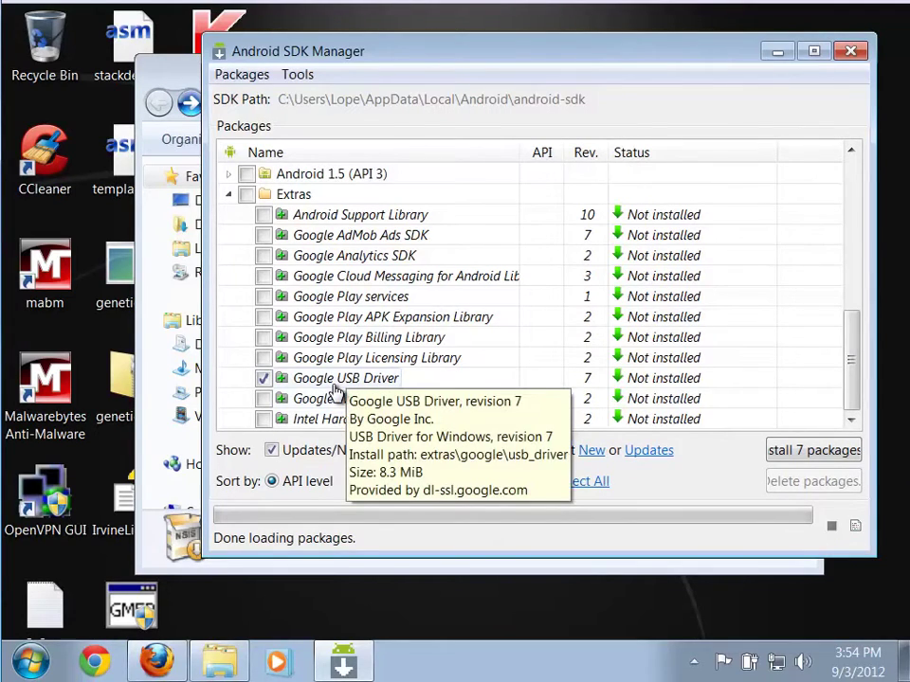
pyautogui.moveTo(360, 60); pyautogui.dragTo(205, 58)
pyautogui.moveTo(720, 517); pyautogui.dragTo(843, 539)
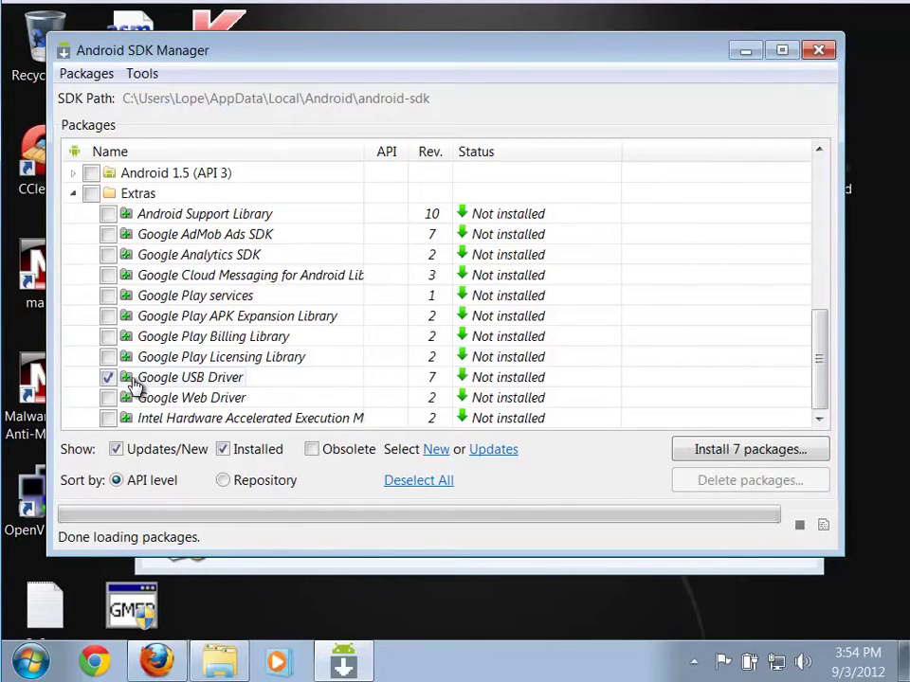
pyautogui.moveTo(133, 383)
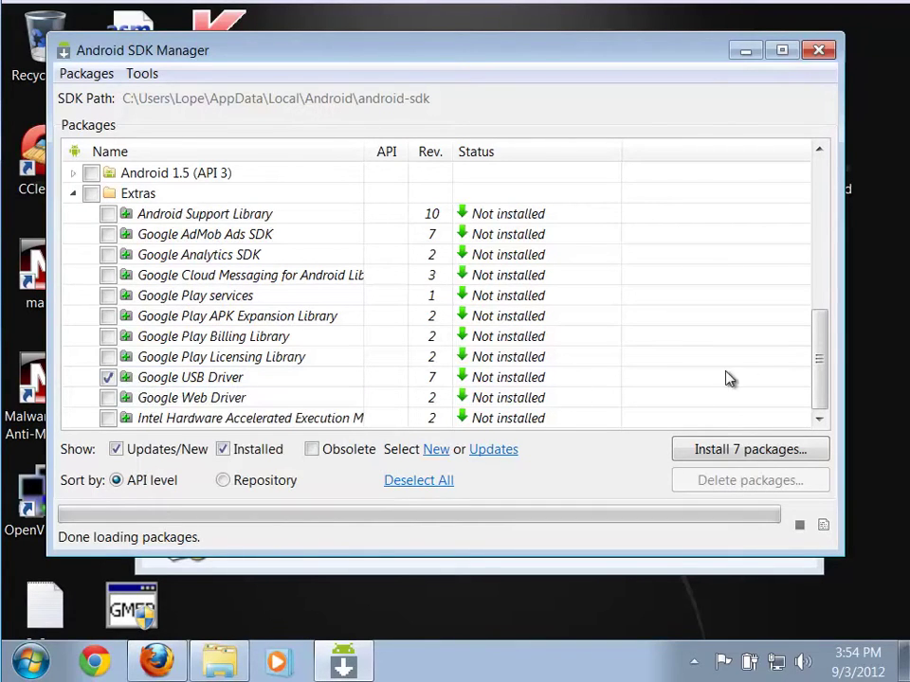
pyautogui.moveTo(820, 394); pyautogui.dragTo(806, 286)
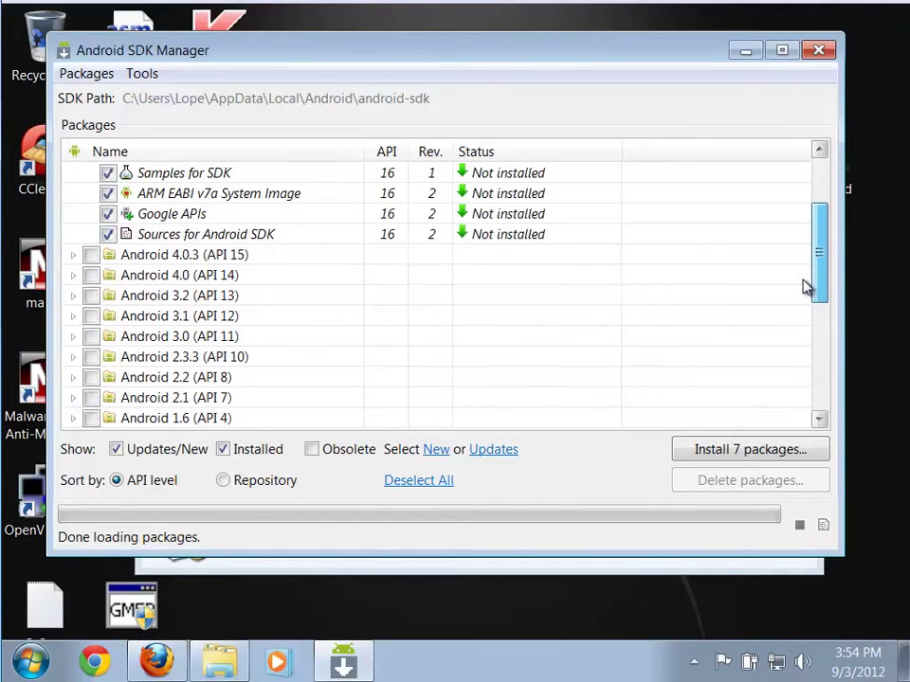
pyautogui.moveTo(807, 286); pyautogui.dragTo(808, 327)
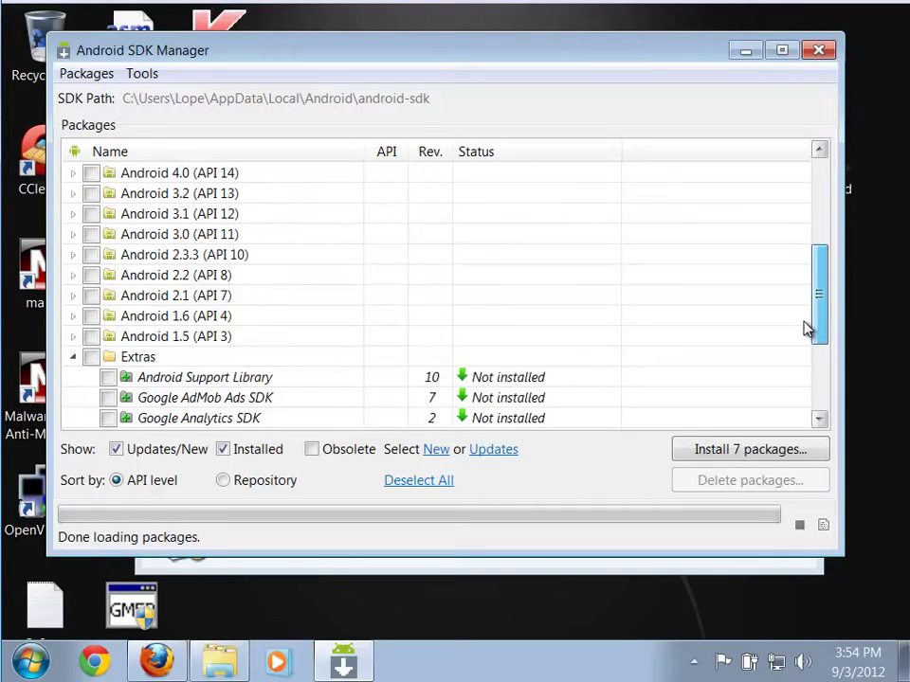
pyautogui.moveTo(804, 328); pyautogui.dragTo(787, 251)
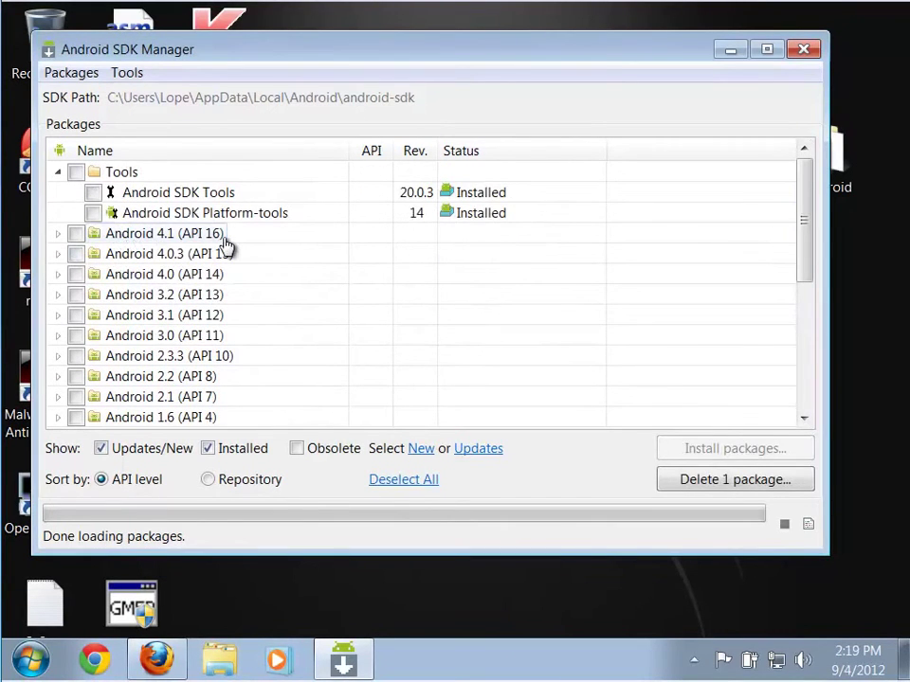
# Tick Android 4.1 (API 16), 3.2 (API 13) and 2.3.3 (API 10), then review Extras
pyautogui.click(76, 234)
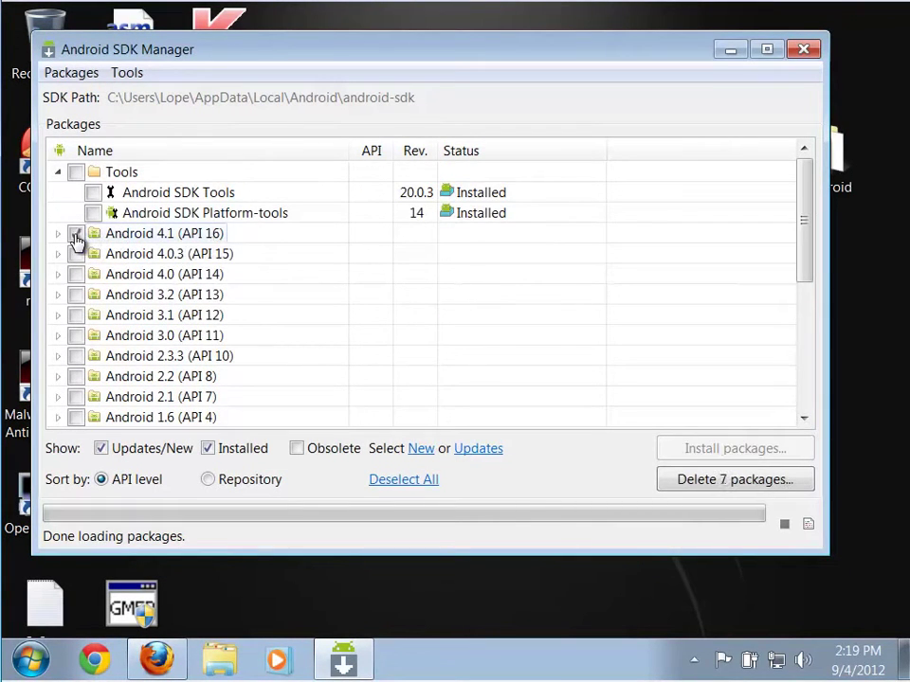
pyautogui.click(76, 295)
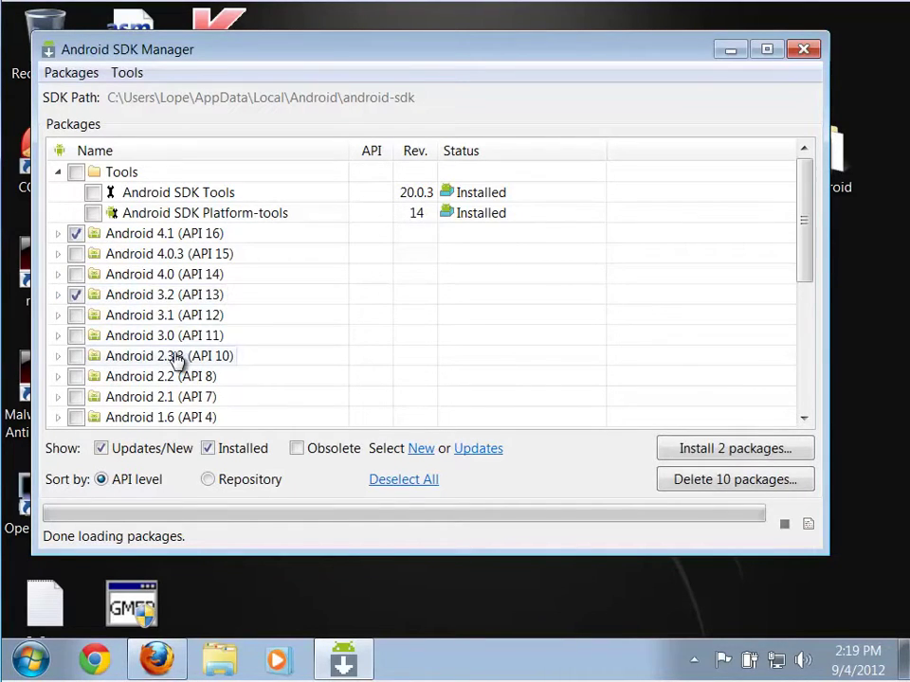
pyautogui.click(75, 356)
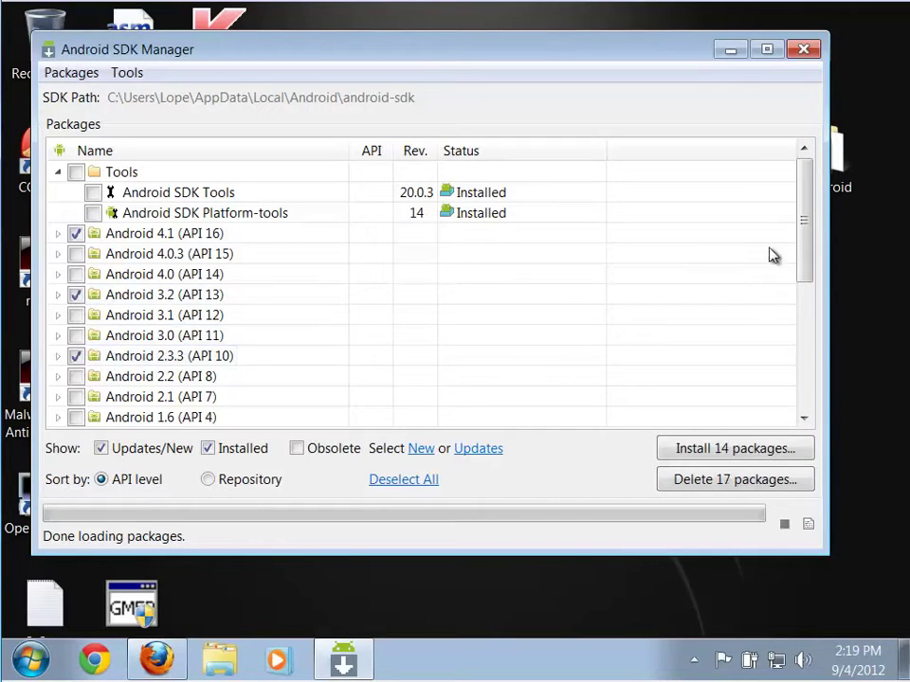
pyautogui.moveTo(801, 264); pyautogui.dragTo(792, 389)
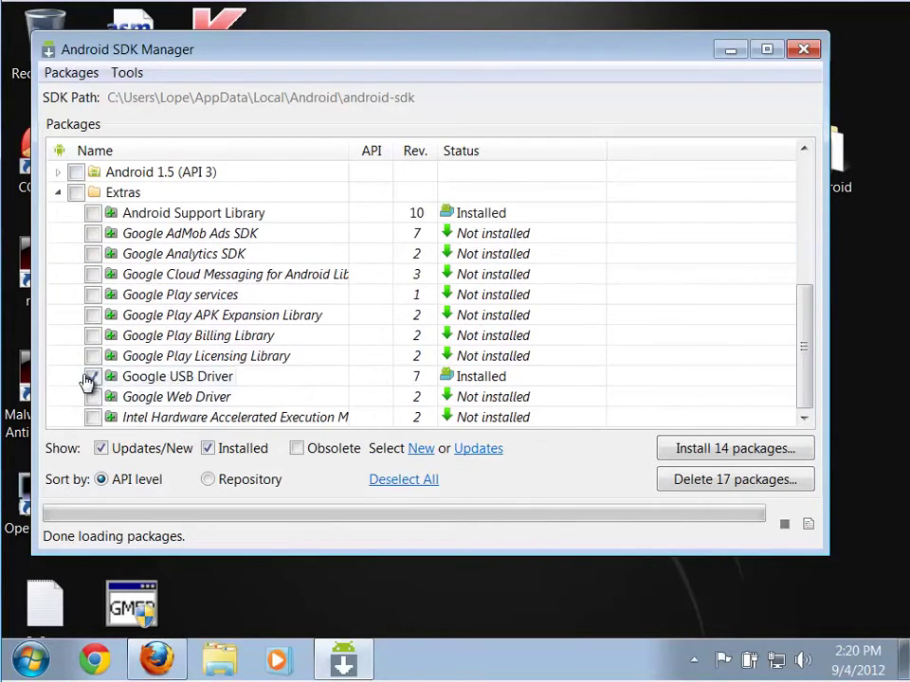
pyautogui.moveTo(803, 363); pyautogui.dragTo(821, 171)
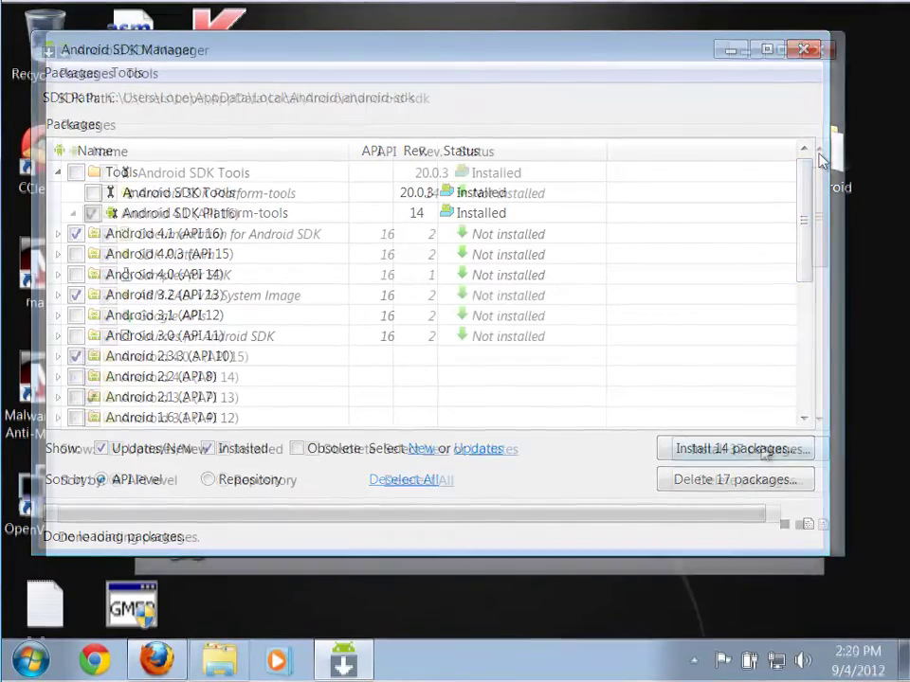
# Install the 14 queued packages, accepting all licences
pyautogui.click(763, 452)
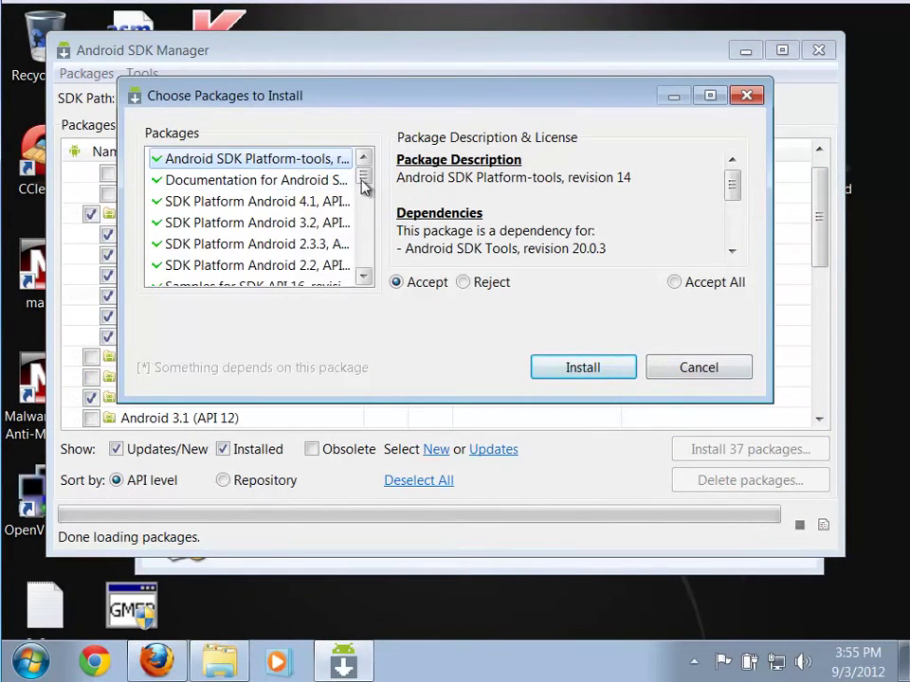
pyautogui.moveTo(365, 183); pyautogui.dragTo(366, 138)
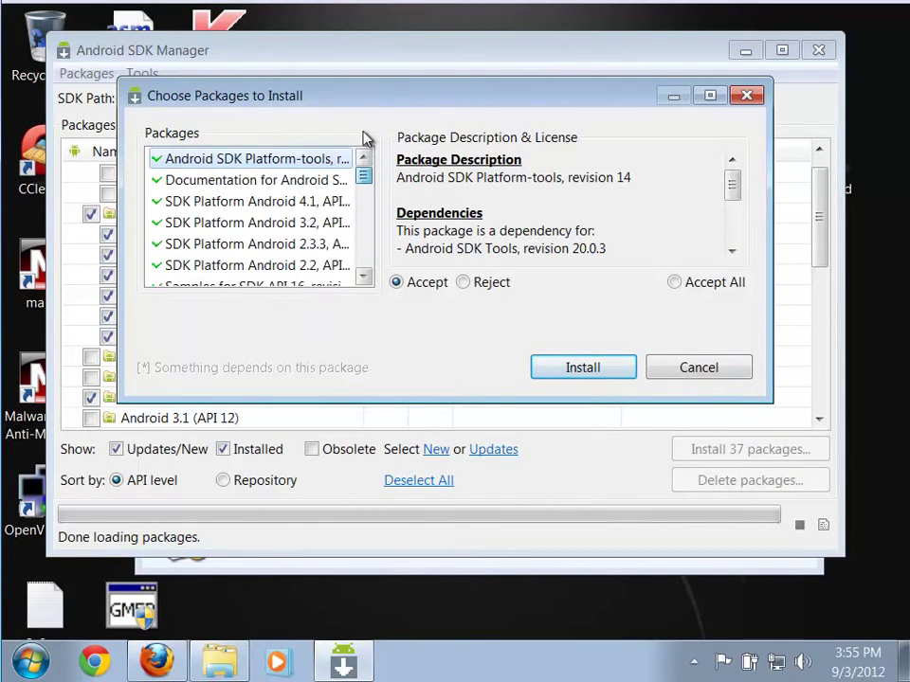
pyautogui.click(675, 285)
pyautogui.click(606, 370)
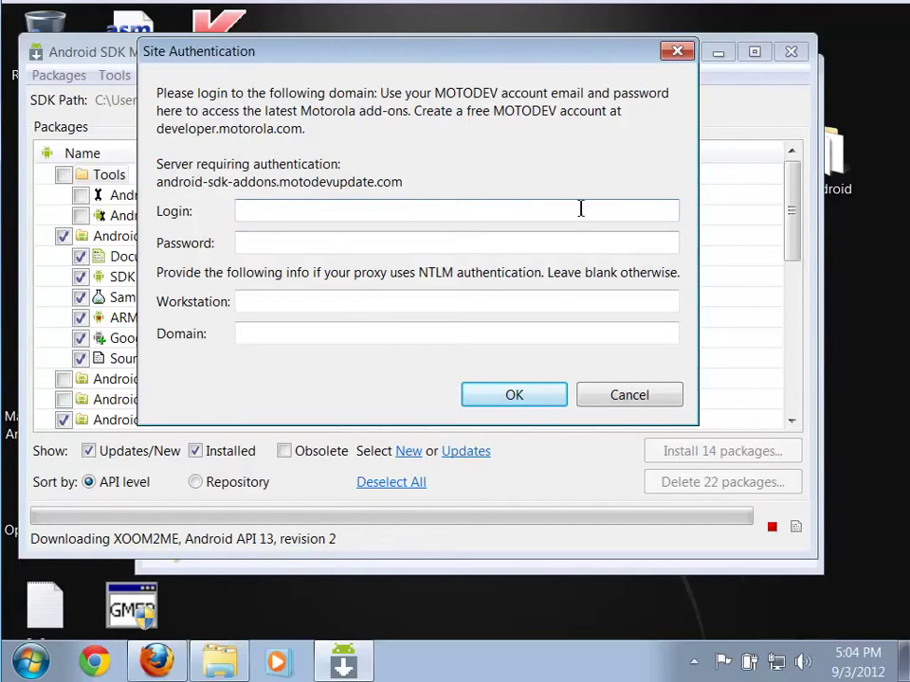
# Cancel the MOTODEV login prompt, let the downloads finish, then close the SDK Manager
pyautogui.click(629, 398)
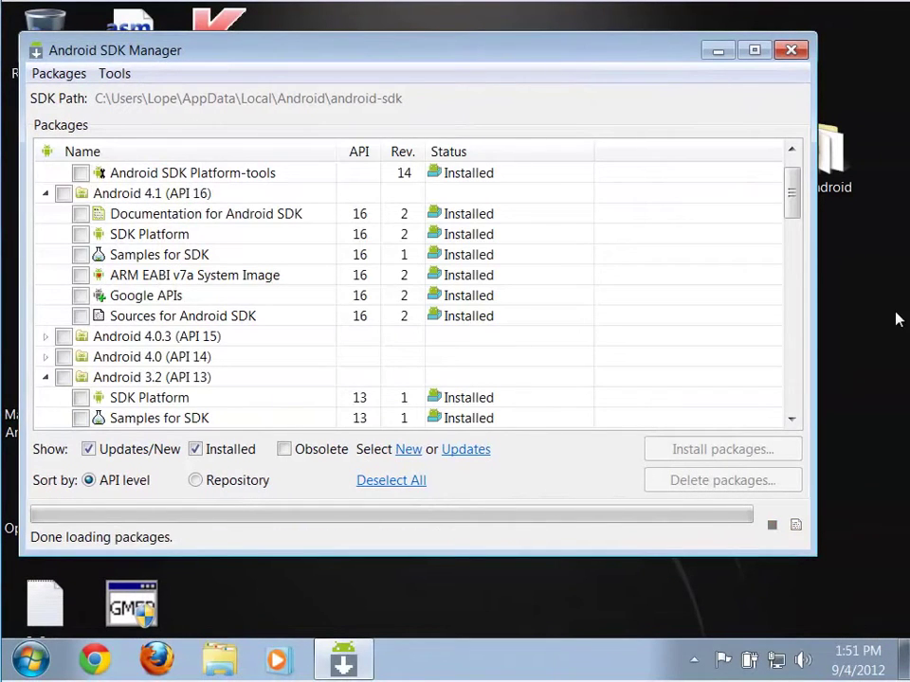
pyautogui.moveTo(657, 55); pyautogui.dragTo(670, 54)
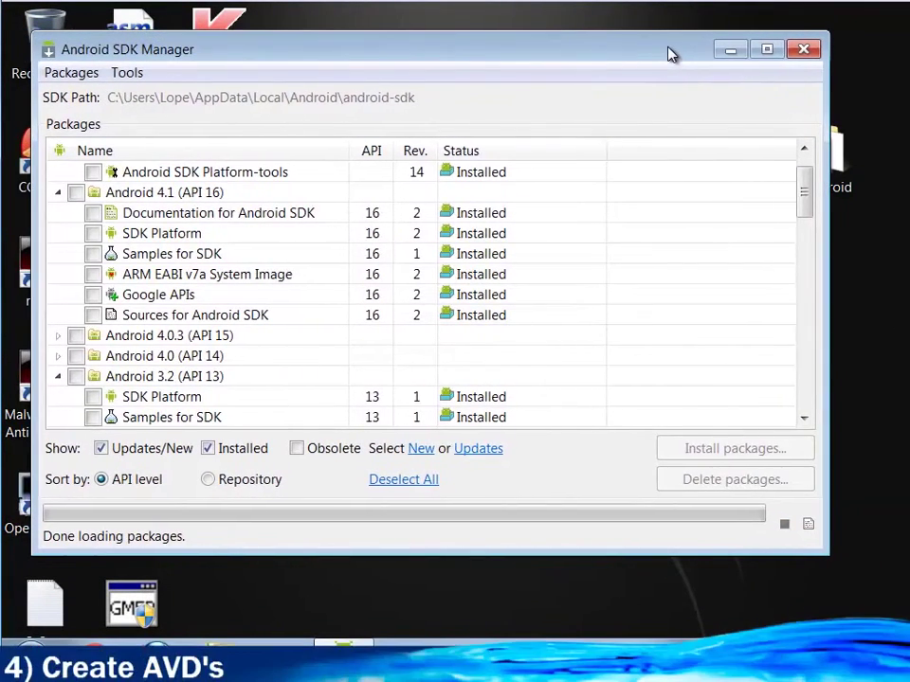
pyautogui.click(801, 50)
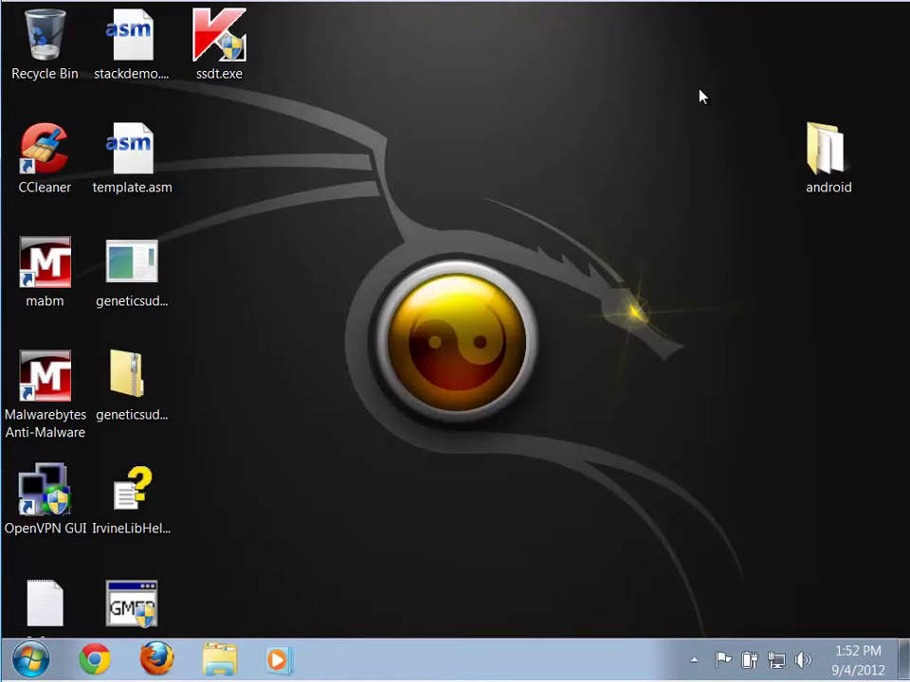
# Launch AVD Manager from Start > All Programs > Android SDK Tools
pyautogui.click(31, 660)
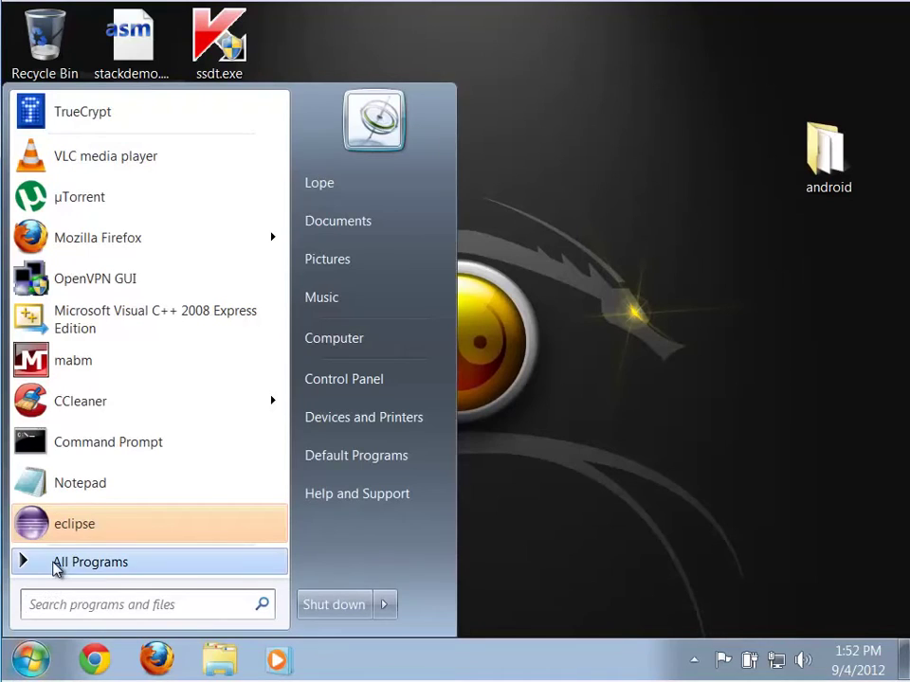
pyautogui.click(54, 565)
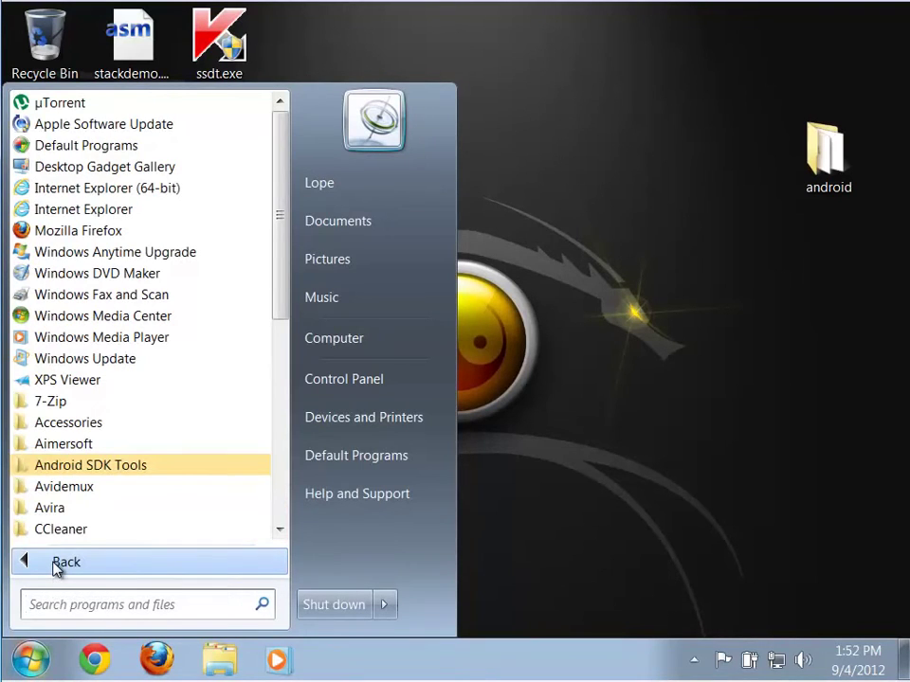
pyautogui.click(79, 467)
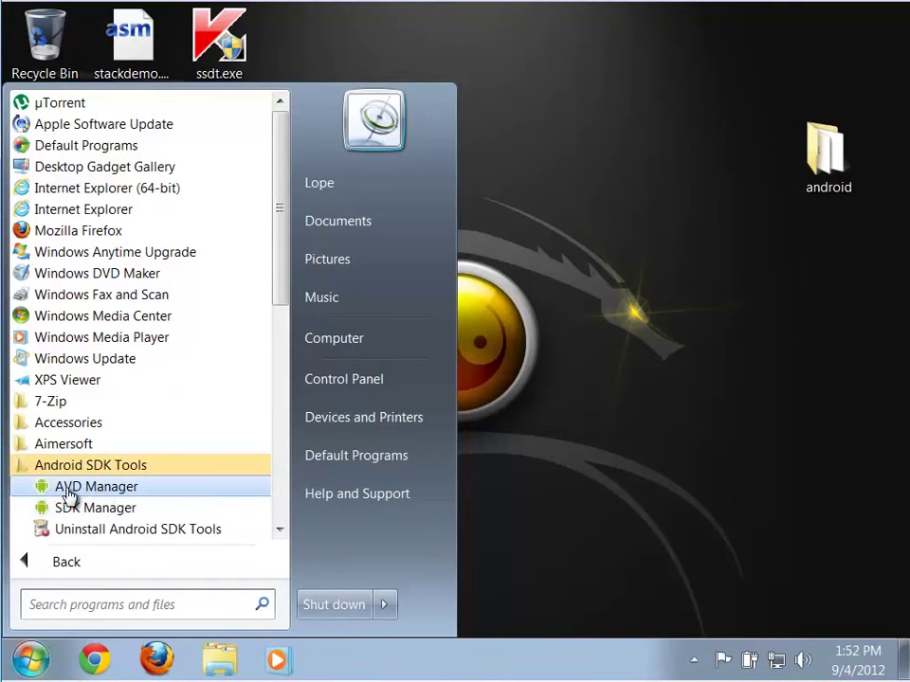
pyautogui.click(91, 493)
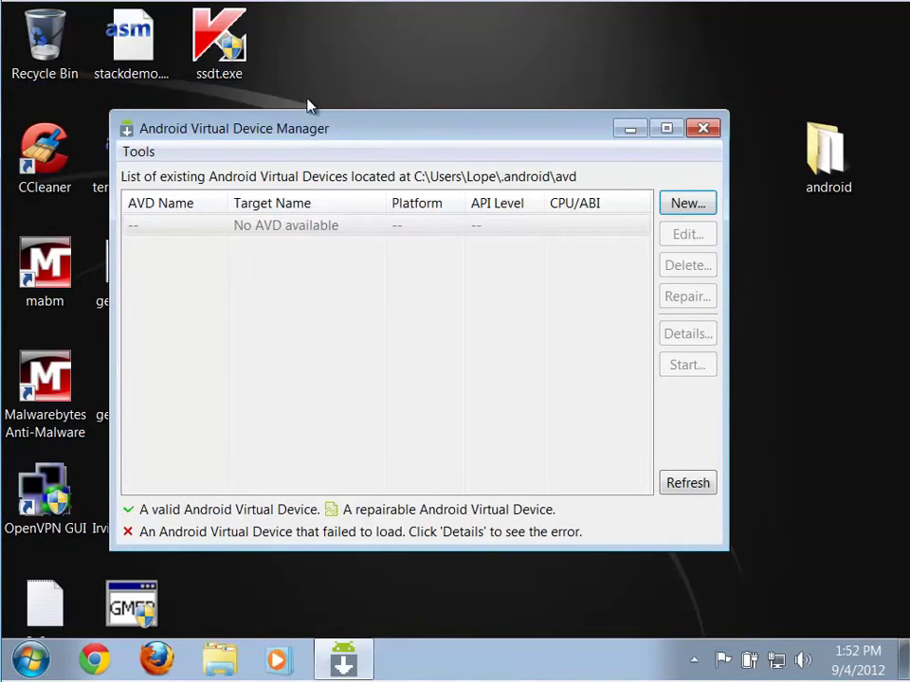
# Create AVD Android_4.1 targeting Android 4.1 - API Level 16 with Snapshot enabled, then dismiss the summary
pyautogui.moveTo(322, 142); pyautogui.dragTo(347, 93)
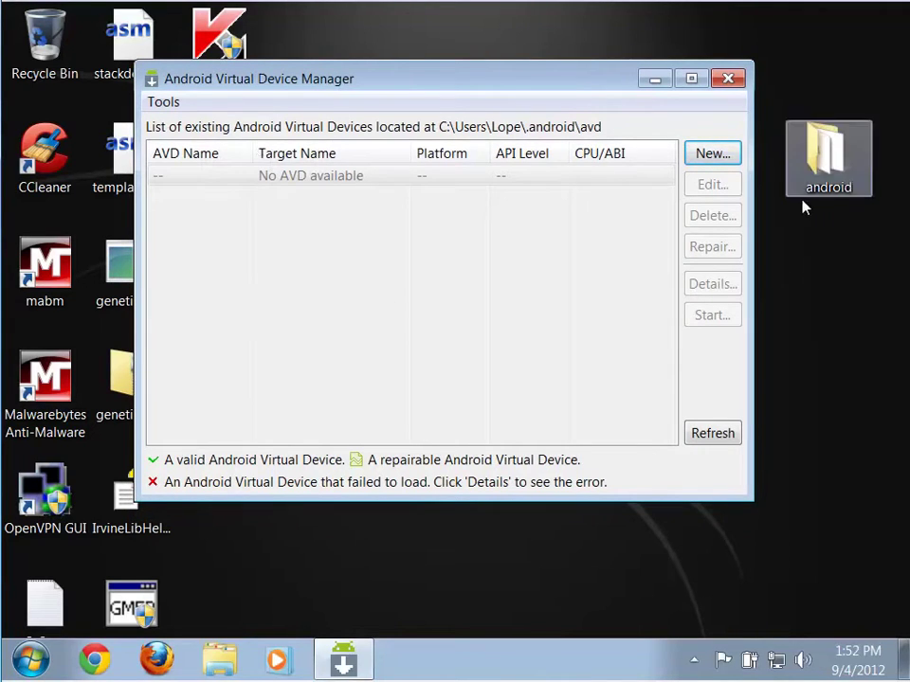
pyautogui.click(721, 154)
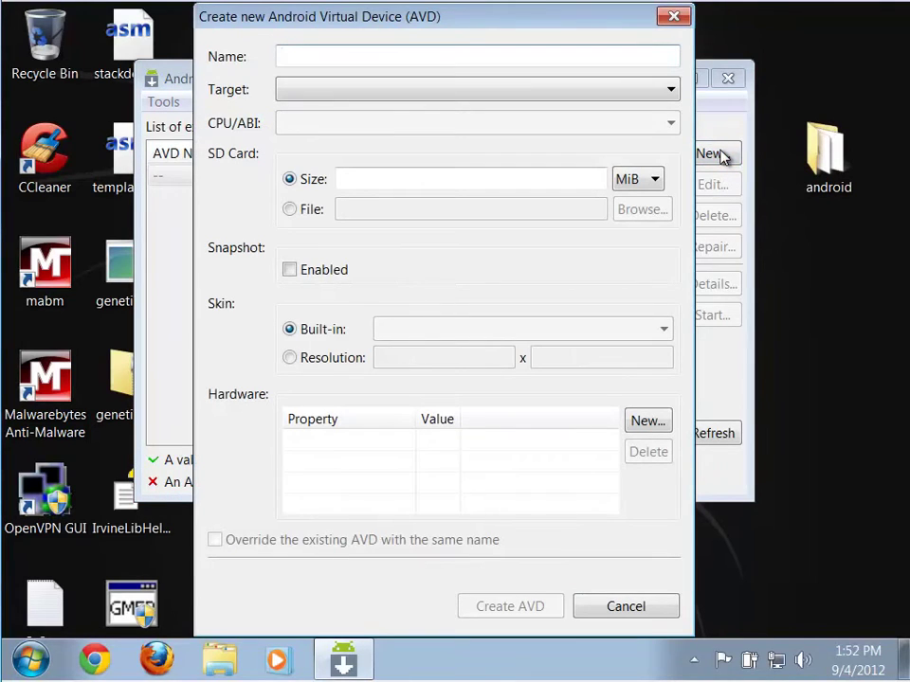
pyautogui.click(400, 93)
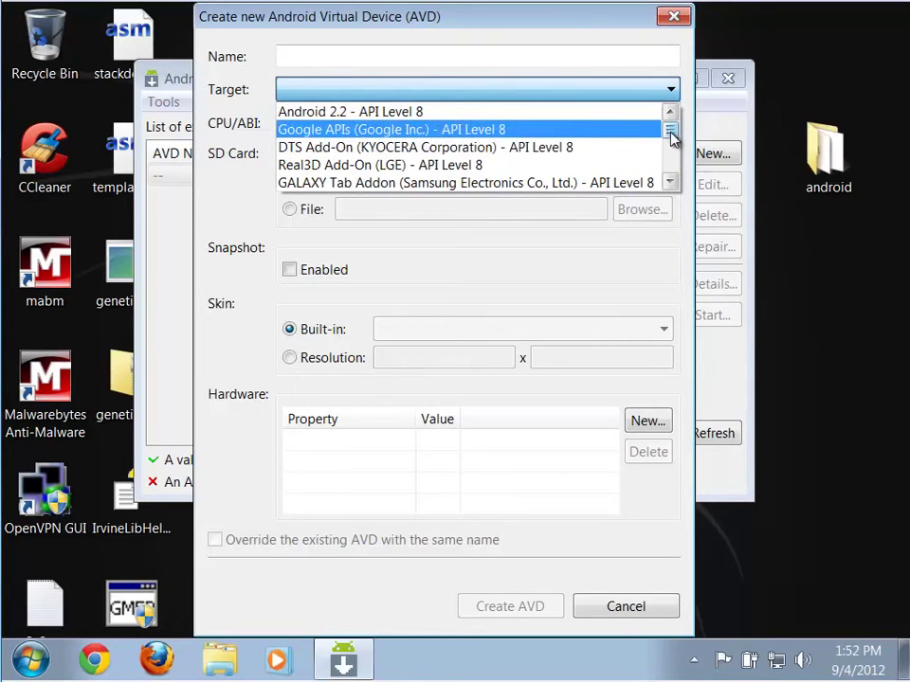
pyautogui.moveTo(671, 137); pyautogui.dragTo(680, 179)
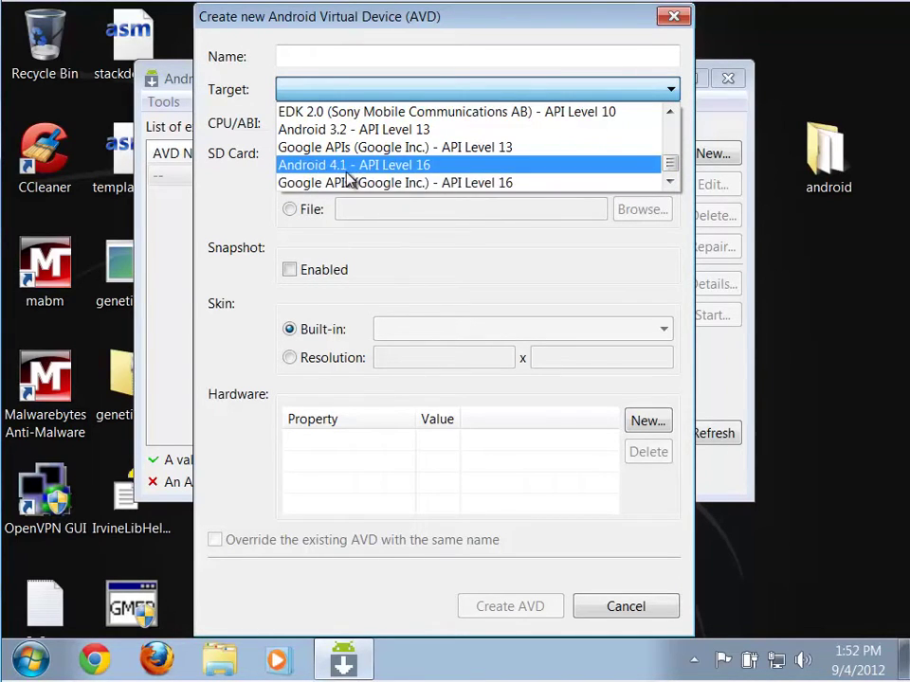
pyautogui.click(393, 168)
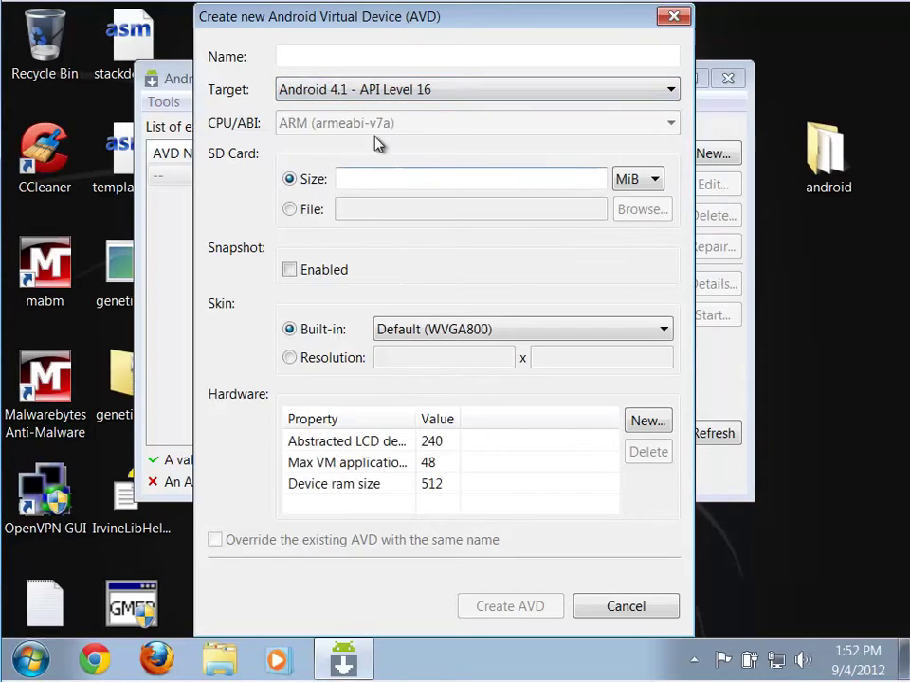
pyautogui.click(344, 55)
pyautogui.write('An')
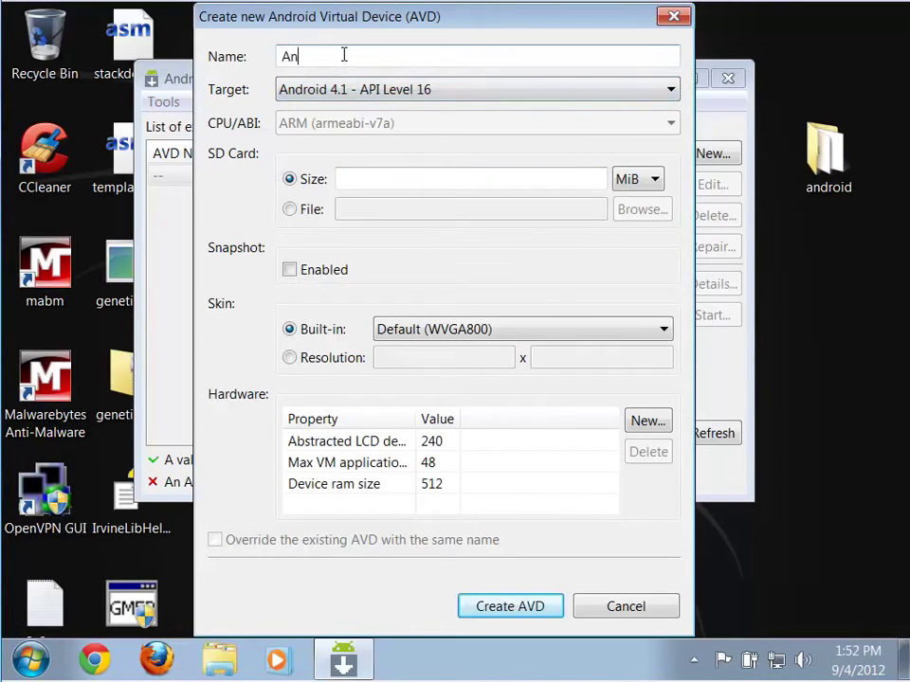
pyautogui.write('droid_4.1')
pyautogui.click(290, 271)
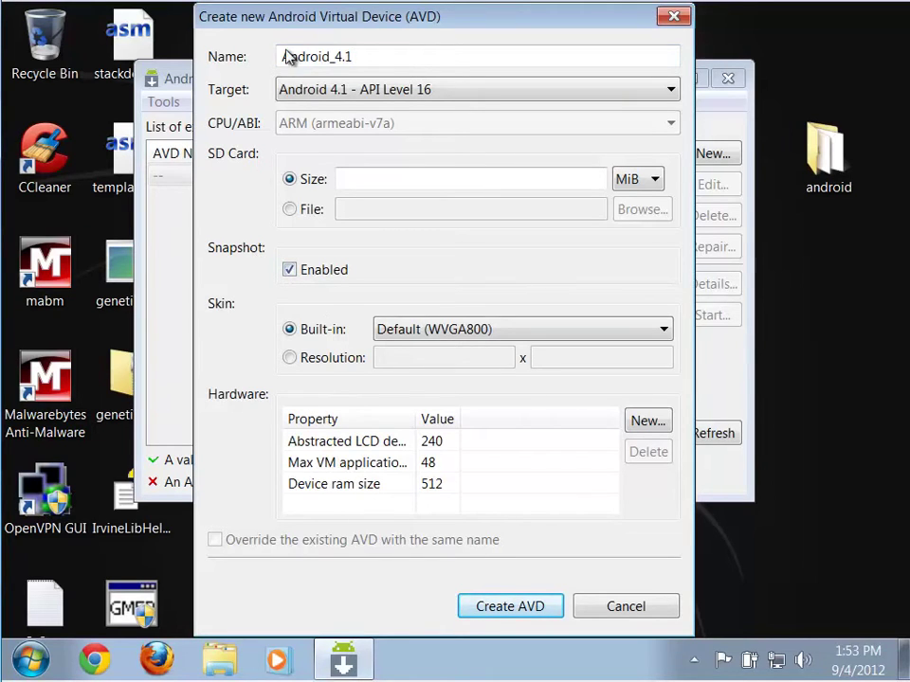
pyautogui.moveTo(301, 29); pyautogui.dragTo(350, 35)
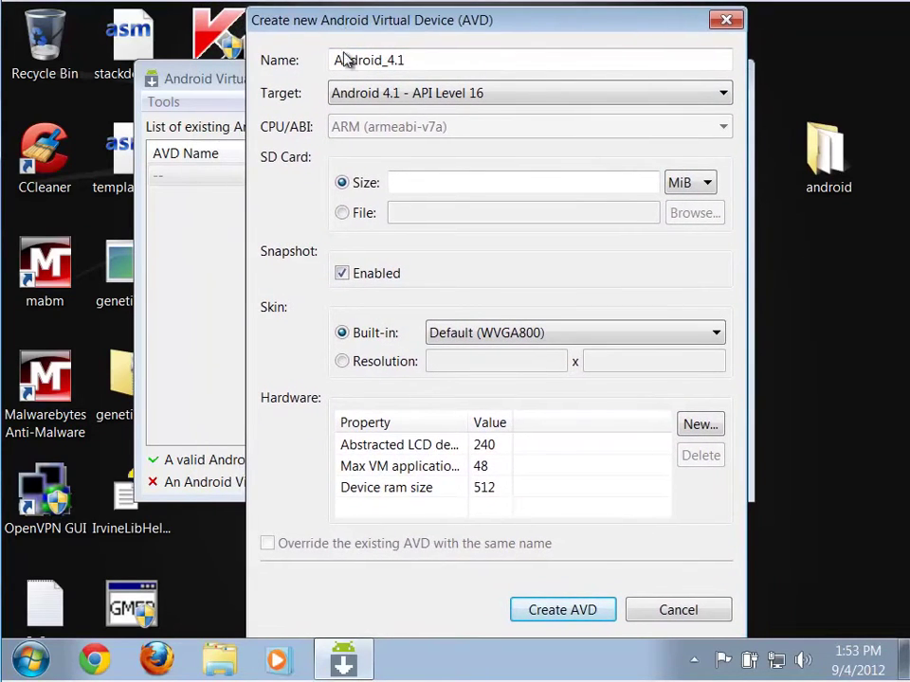
pyautogui.click(587, 615)
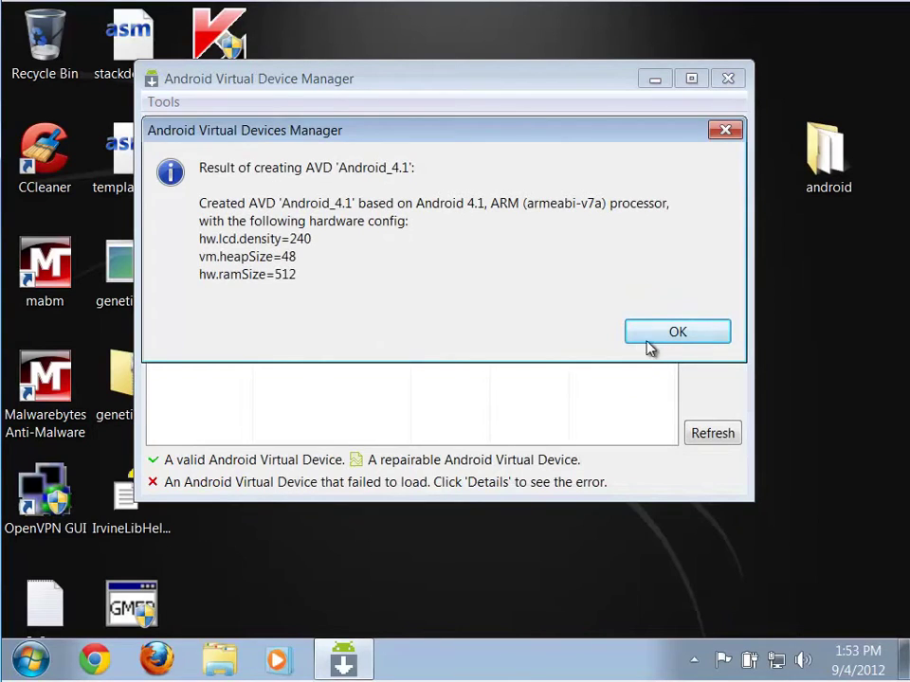
pyautogui.click(674, 334)
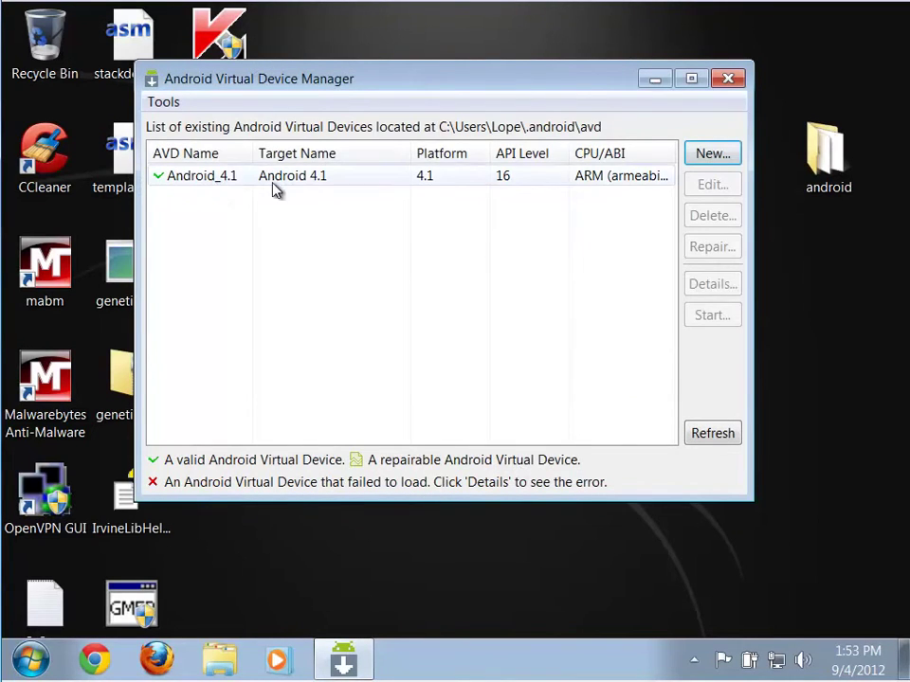
# Start a new AVD and set its target to Android 3.2 - API Level 13
pyautogui.click(713, 154)
pyautogui.click(519, 90)
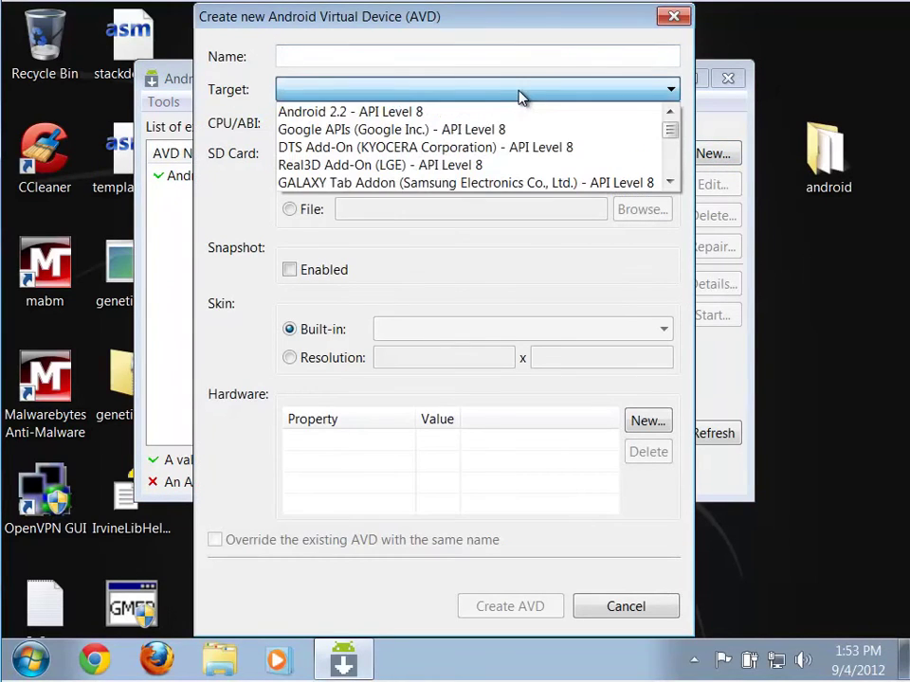
pyautogui.click(670, 182)
pyautogui.click(670, 182)
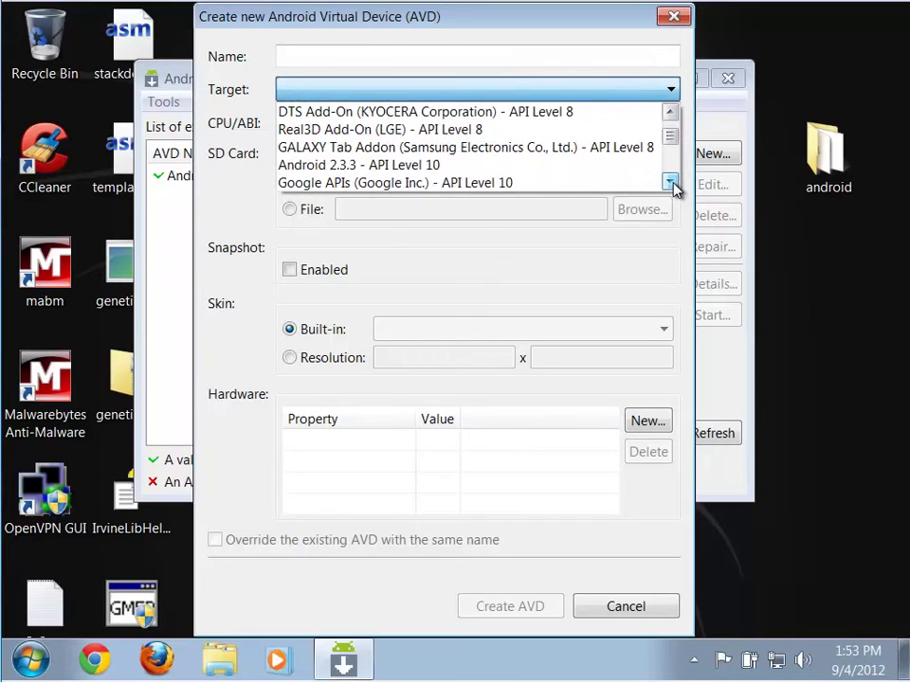
pyautogui.click(670, 181)
pyautogui.click(670, 182)
pyautogui.click(670, 182)
pyautogui.click(670, 182)
pyautogui.click(670, 182)
pyautogui.click(670, 182)
pyautogui.click(670, 182)
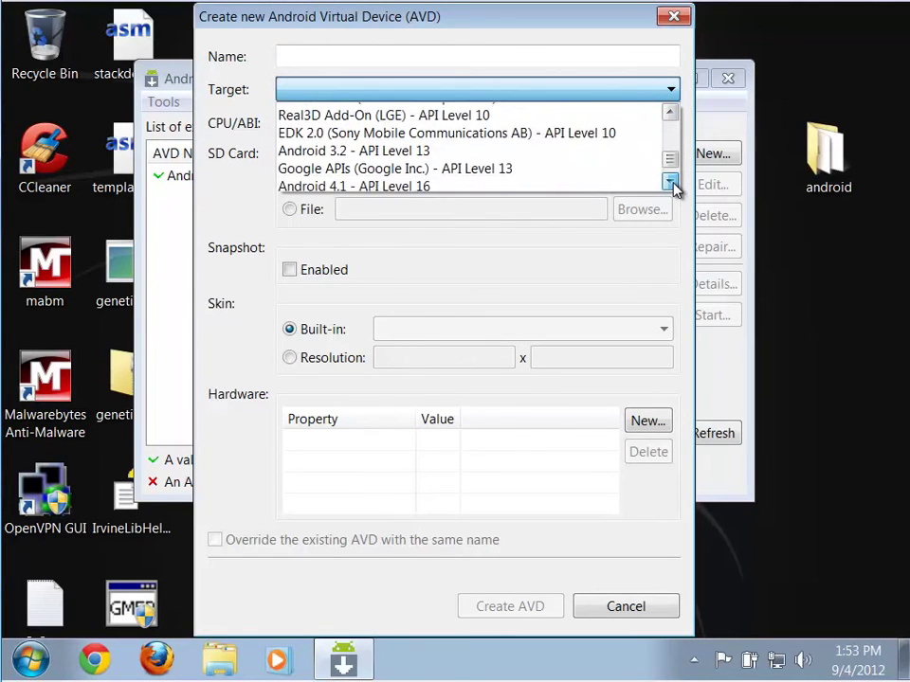
pyautogui.click(670, 182)
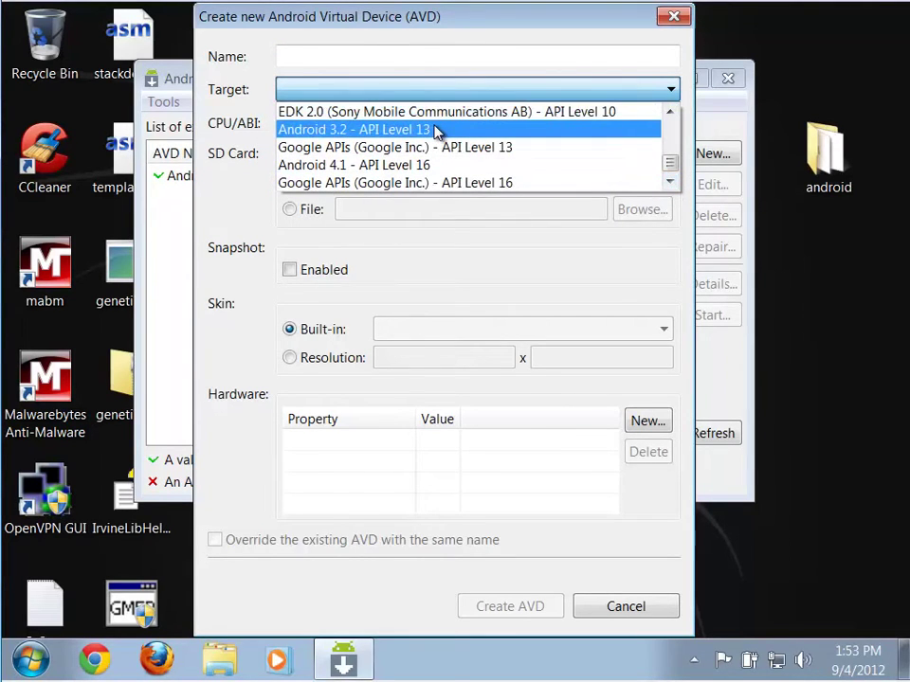
pyautogui.click(436, 131)
# Name it Android_3.2, enable snapshots, create it and dismiss the summary
pyautogui.click(367, 54)
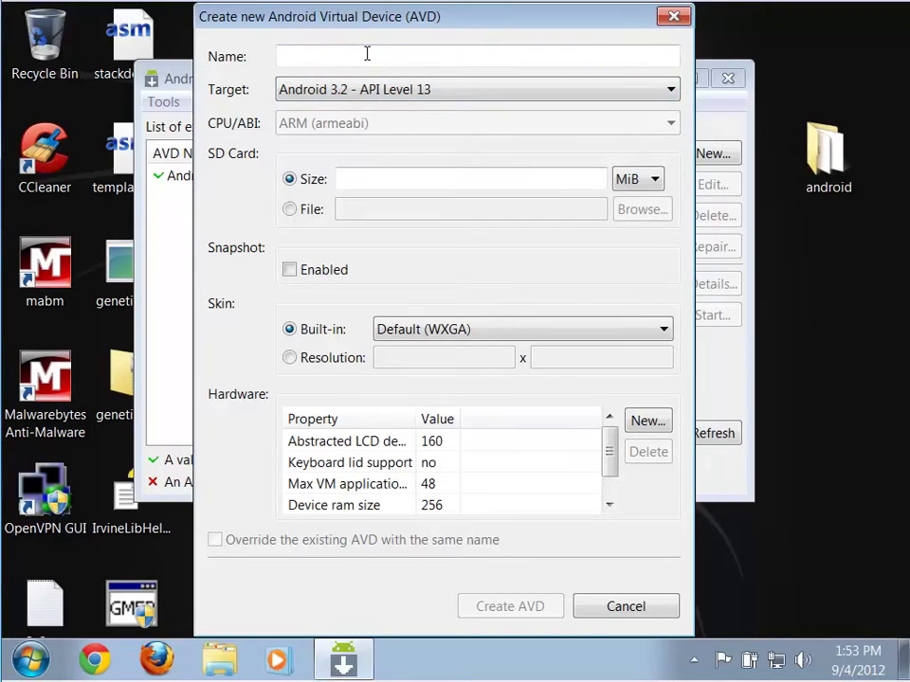
pyautogui.write('Android_')
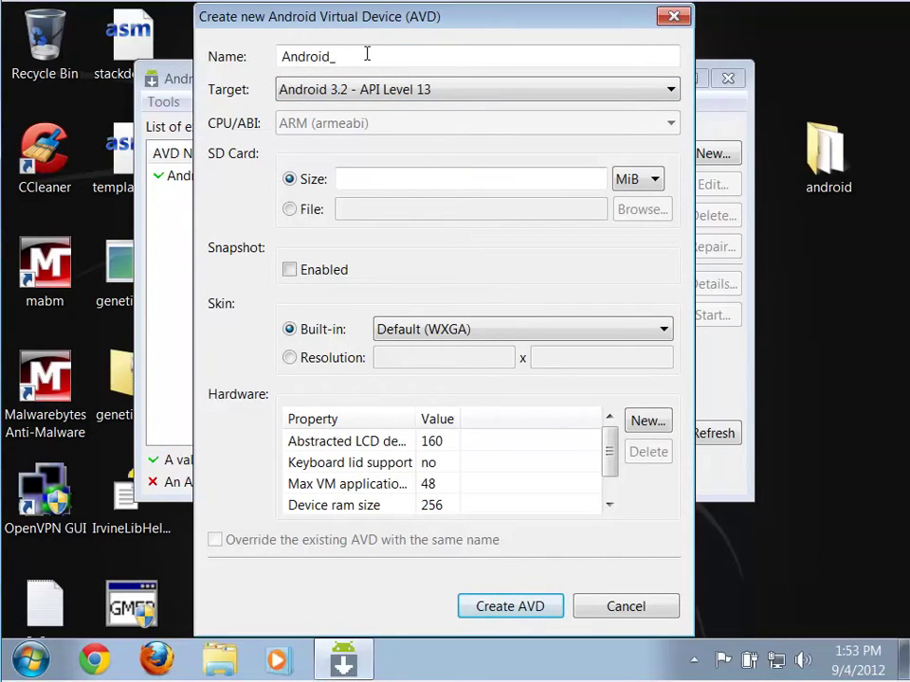
pyautogui.write('3.2')
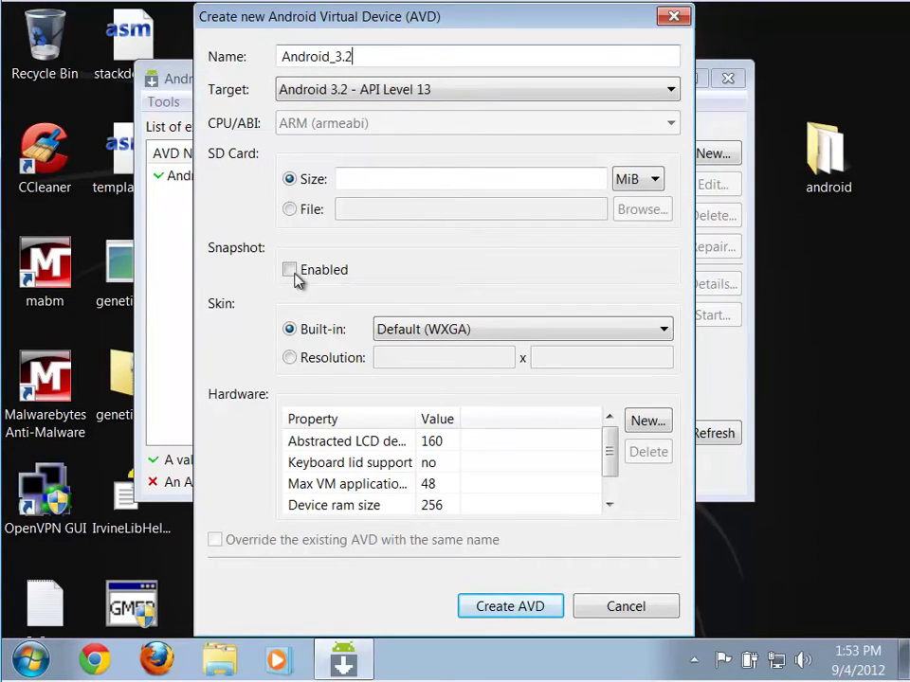
pyautogui.click(291, 270)
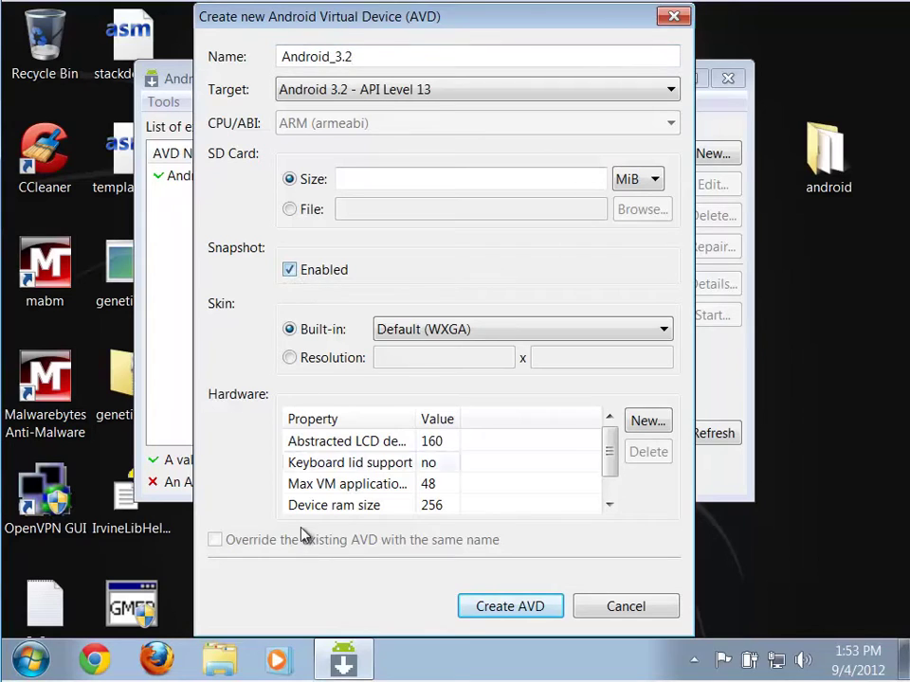
pyautogui.click(524, 616)
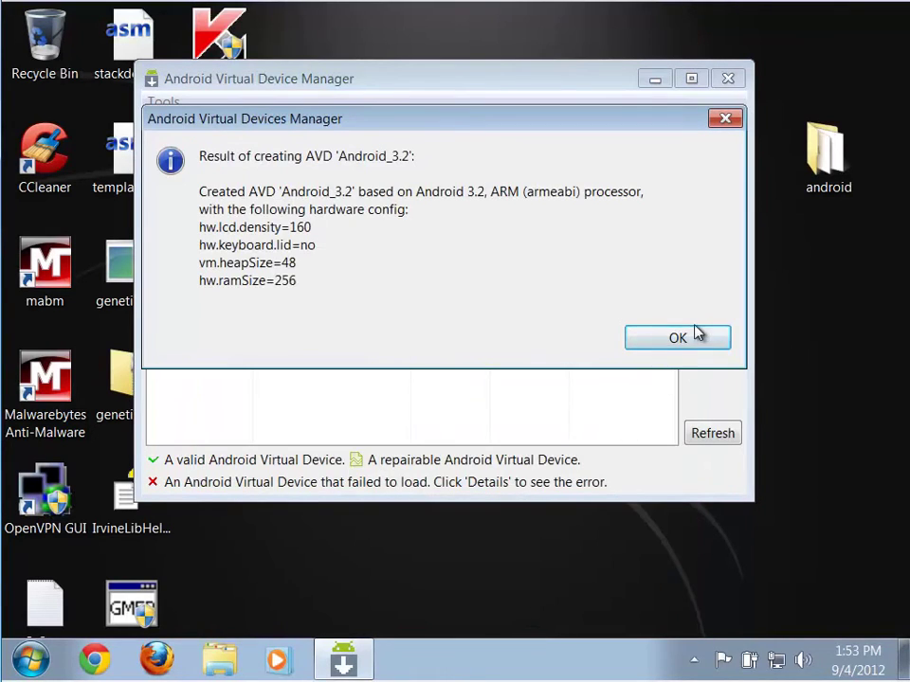
pyautogui.click(694, 336)
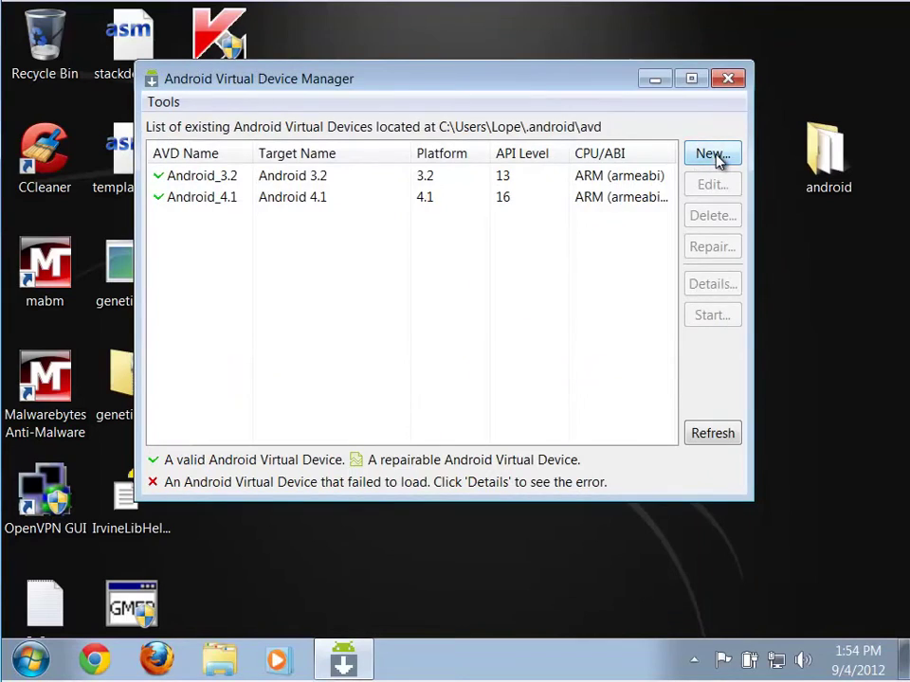
# Start a third AVD targeting Android 2.3.3 - API Level 10
pyautogui.click(714, 157)
pyautogui.click(512, 95)
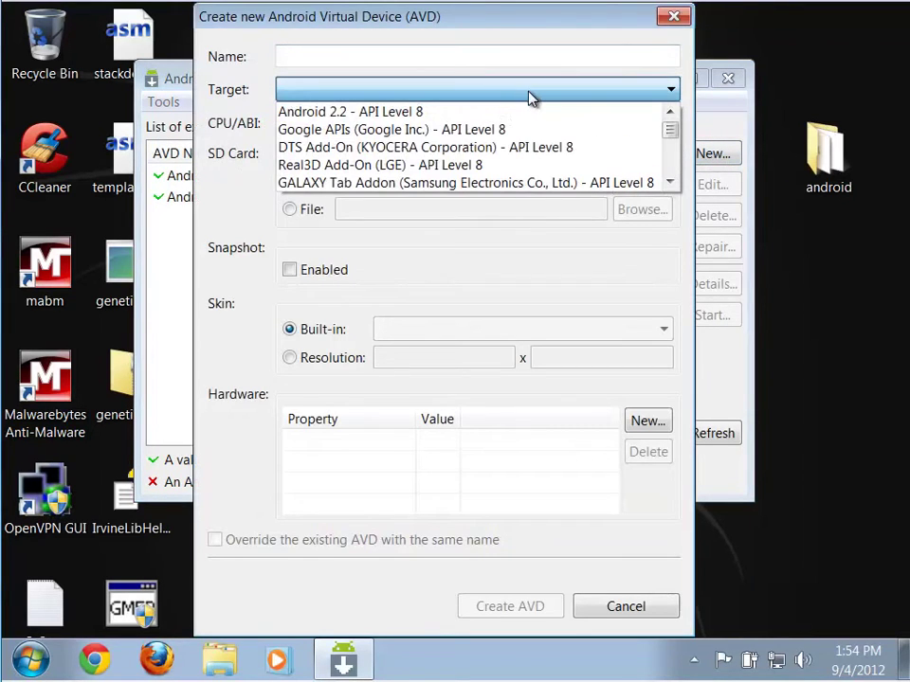
pyautogui.click(675, 184)
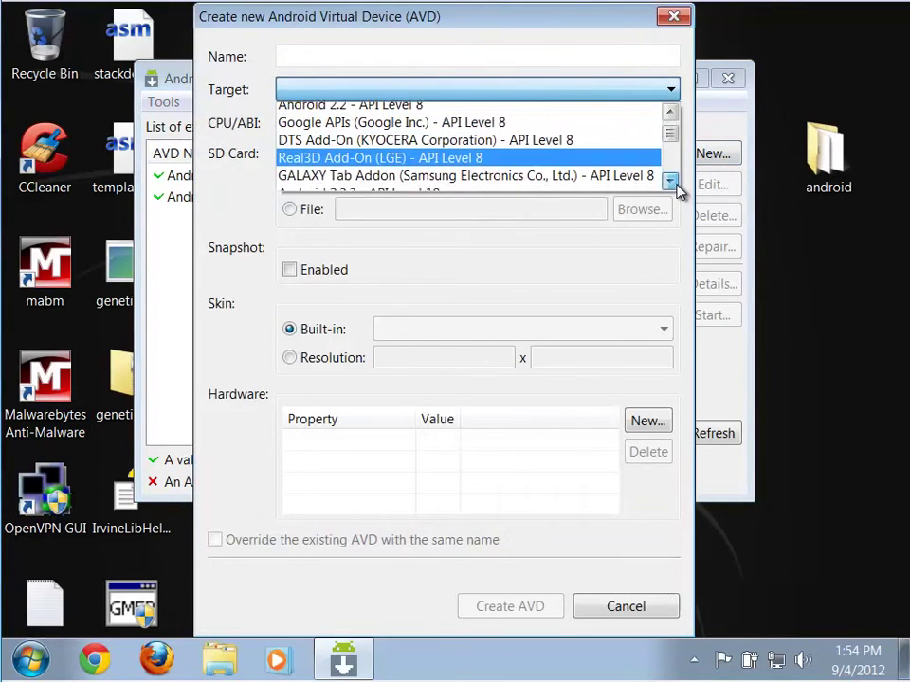
pyautogui.click(671, 182)
pyautogui.click(613, 172)
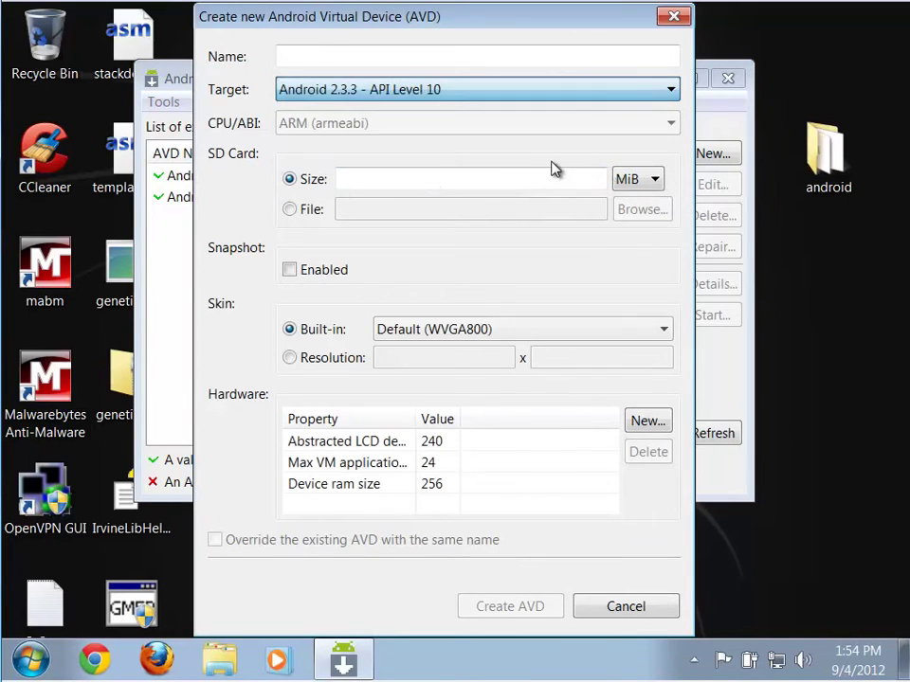
# Name it Android_2_3_3 with snapshots enabled, create it, and close the AVD Manager
pyautogui.click(367, 58)
pyautogui.write('A')
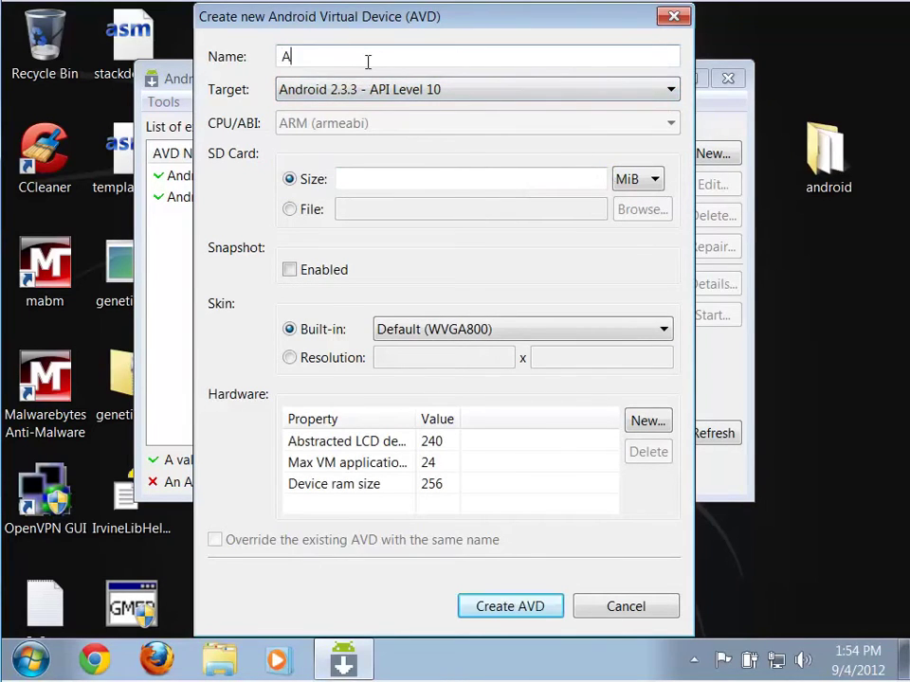
pyautogui.write('ndroid_2_3_3')
pyautogui.click(289, 270)
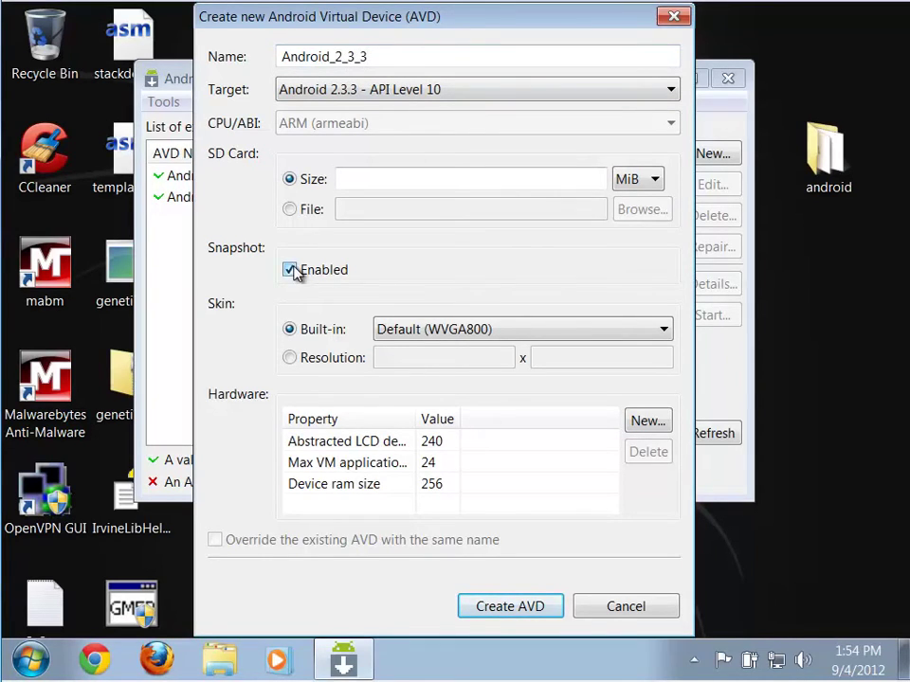
pyautogui.click(508, 611)
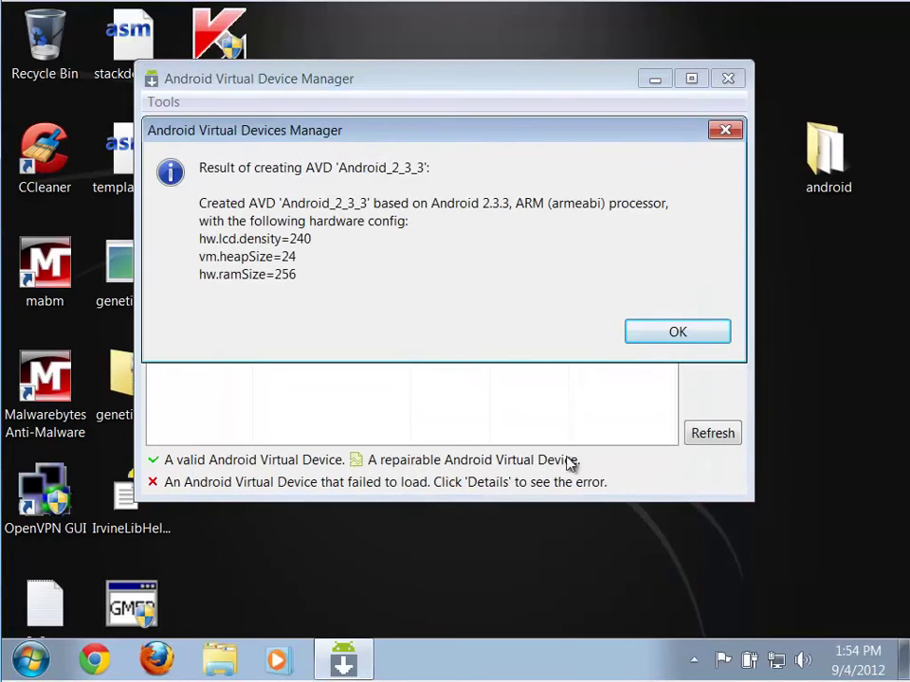
pyautogui.click(670, 339)
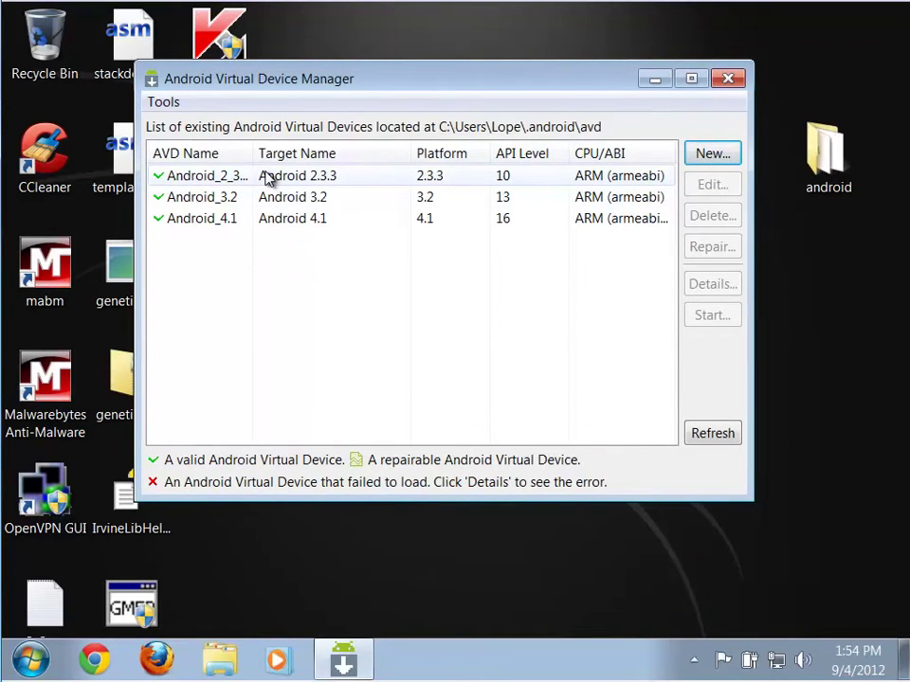
pyautogui.click(727, 80)
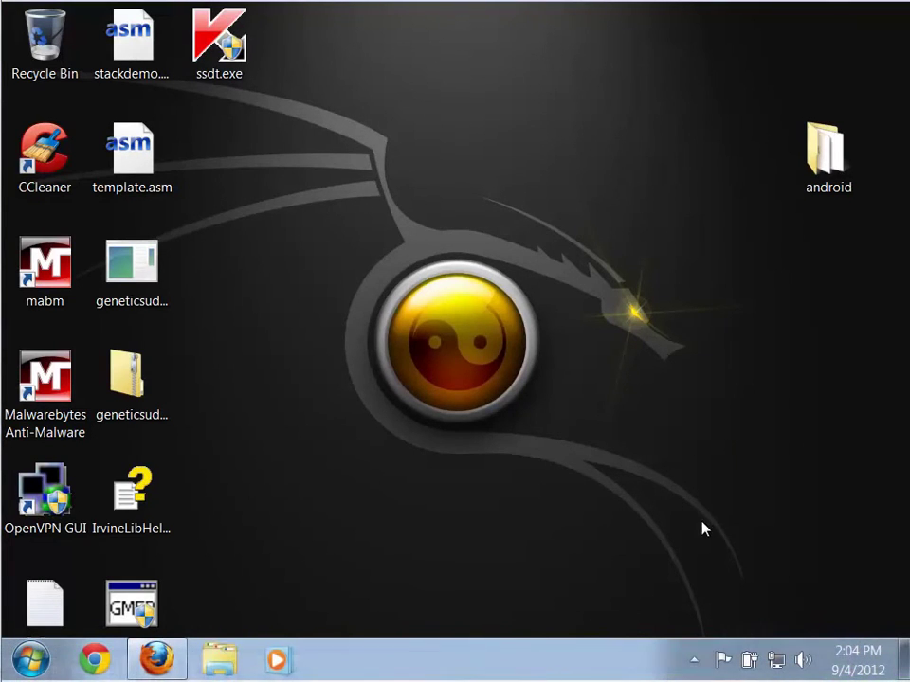
# Launch eclipse from the Start menu, allow it to run, and accept the default workspace
pyautogui.click(38, 666)
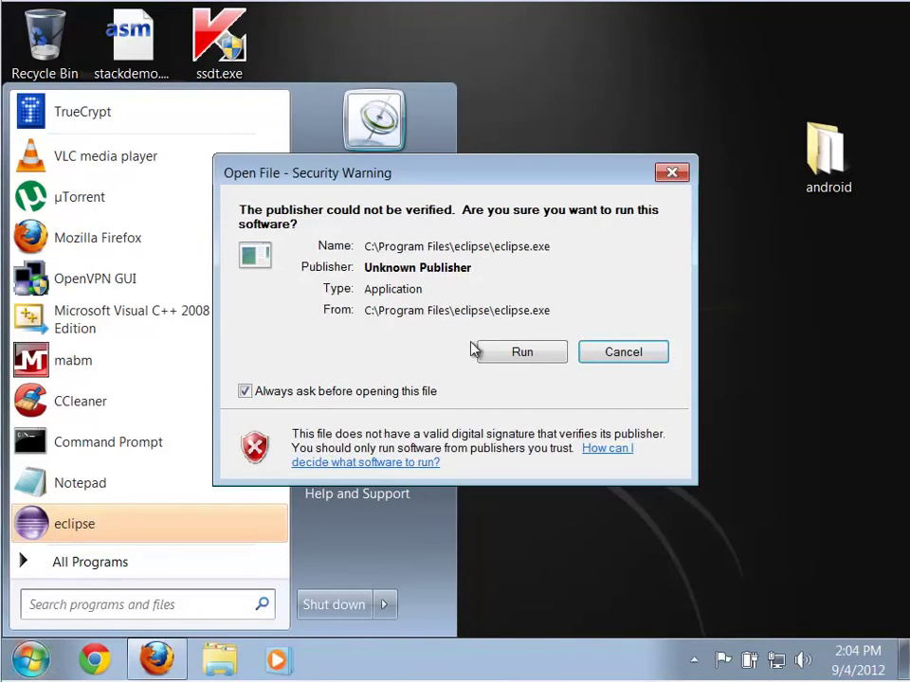
pyautogui.click(524, 353)
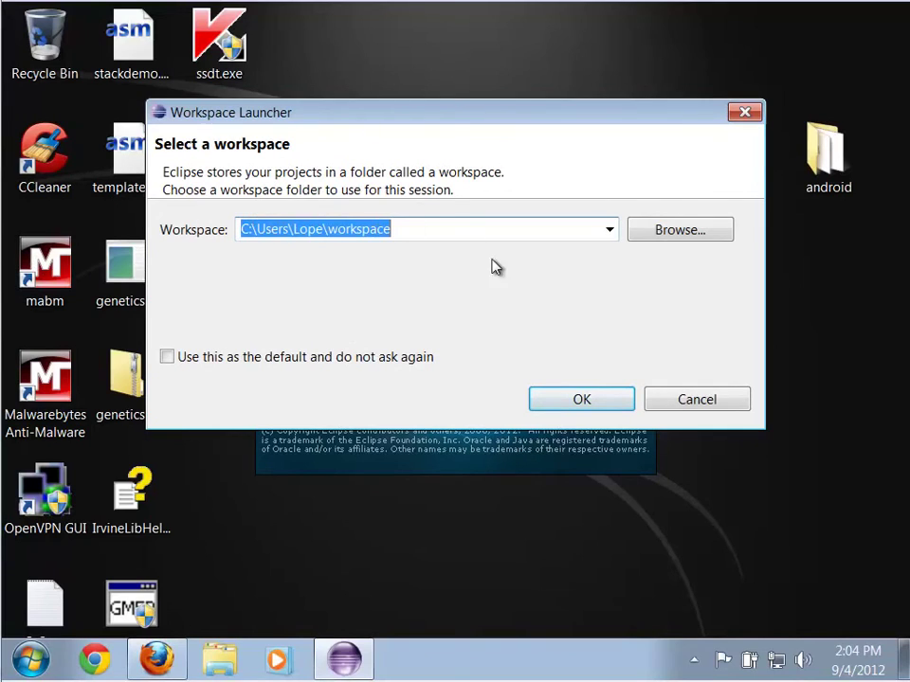
pyautogui.click(573, 401)
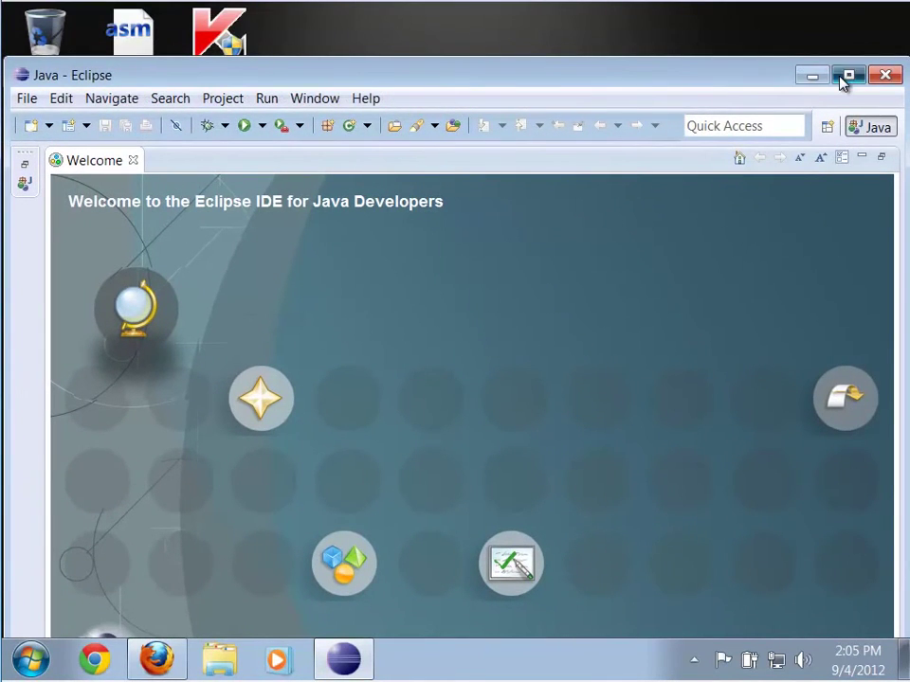
# Maximise Eclipse, go to the Java workbench, and choose Help > Install New Software
pyautogui.click(846, 76)
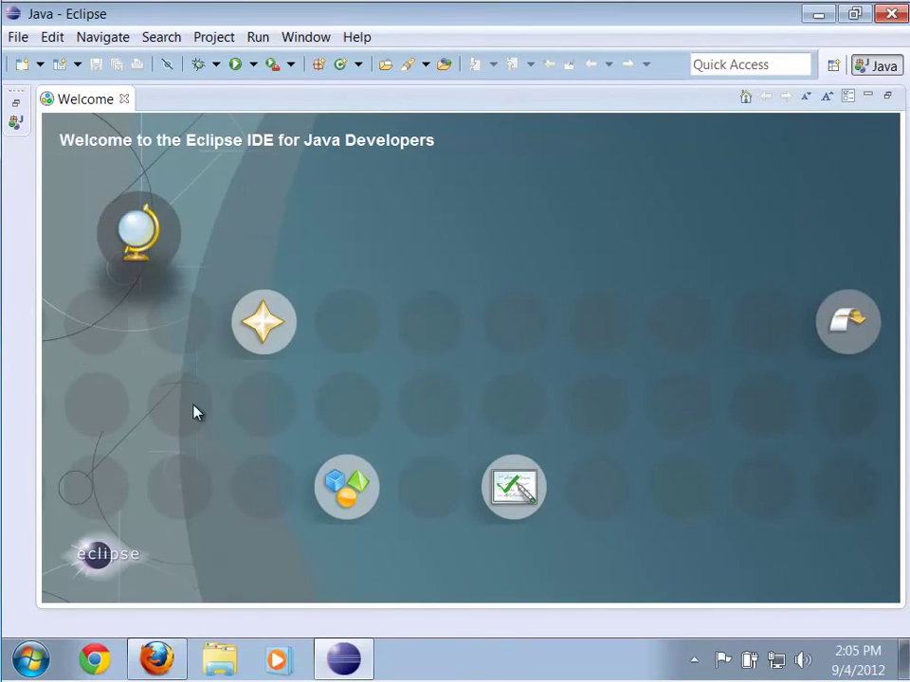
pyautogui.click(857, 327)
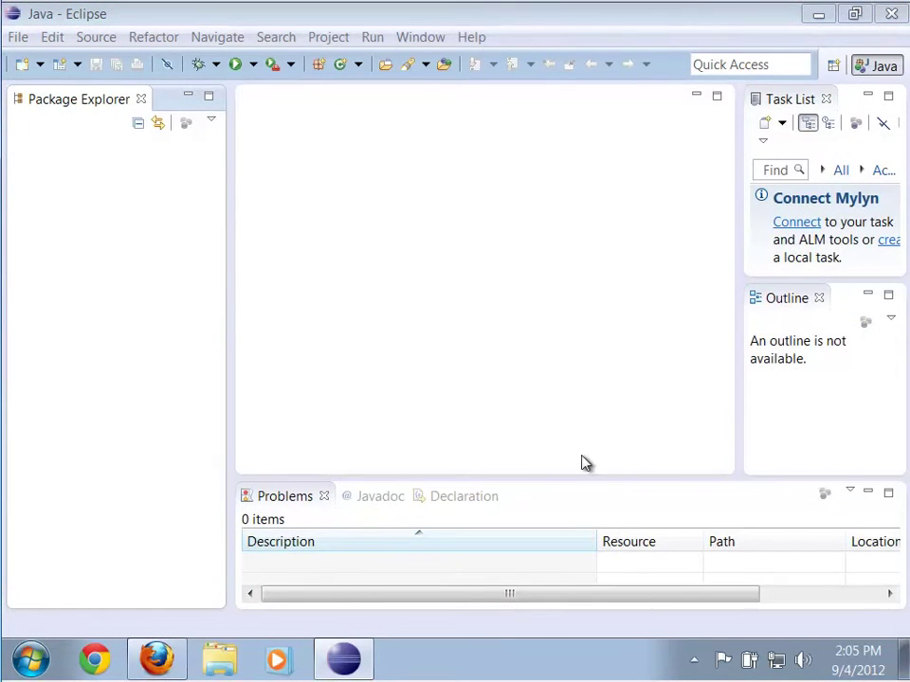
pyautogui.moveTo(593, 478); pyautogui.dragTo(595, 441)
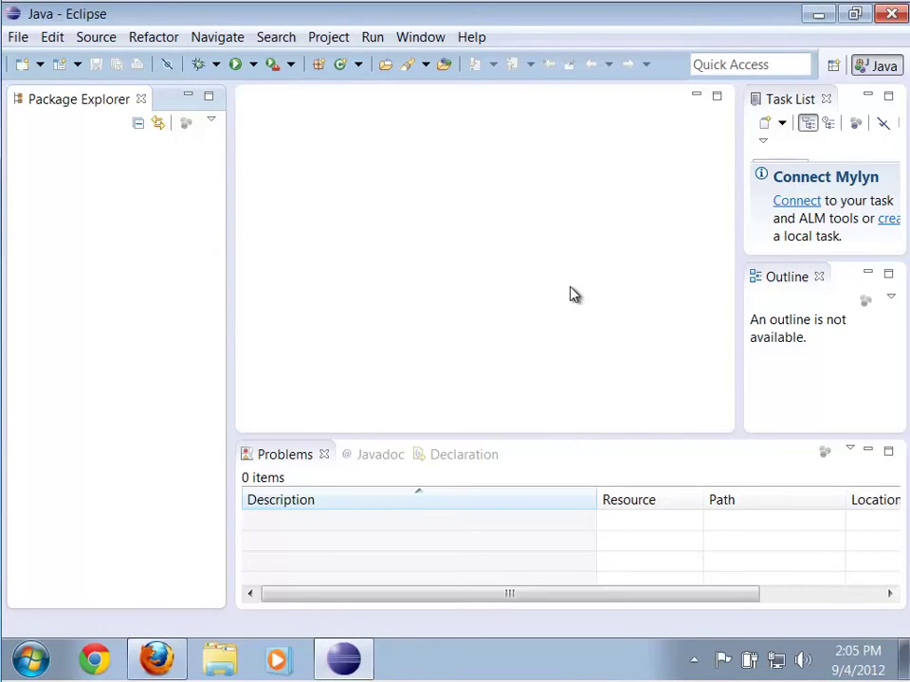
pyautogui.click(471, 38)
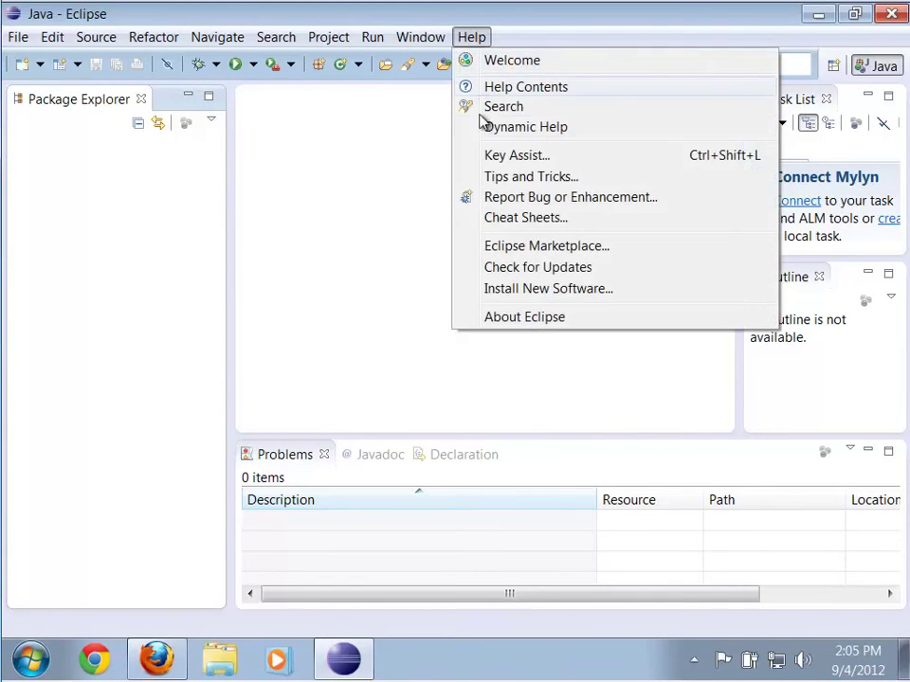
pyautogui.click(509, 293)
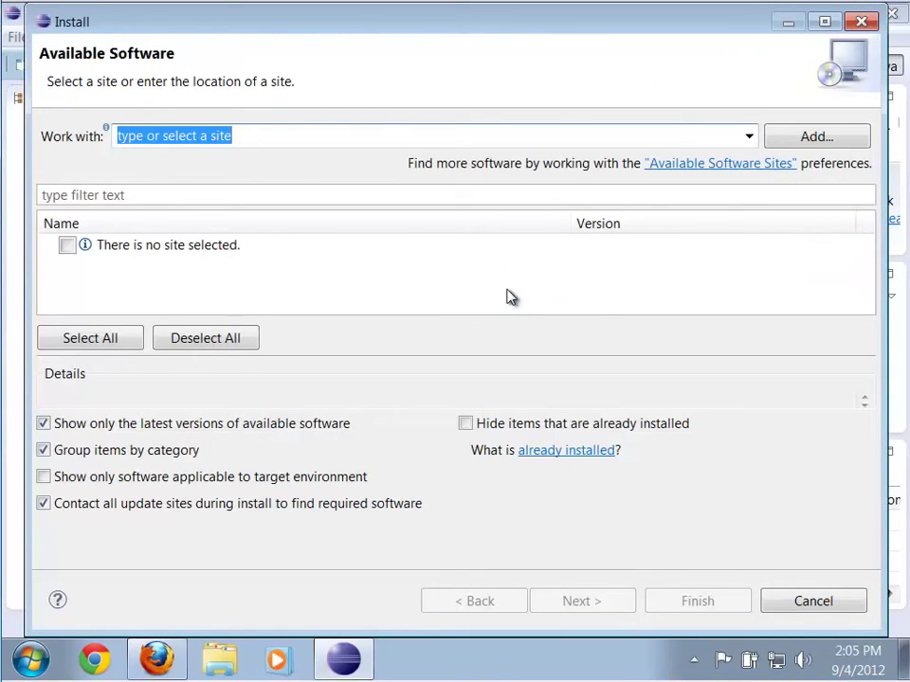
# Add a new software site named ADT, then bring Firefox's Android setup page forward
pyautogui.click(850, 143)
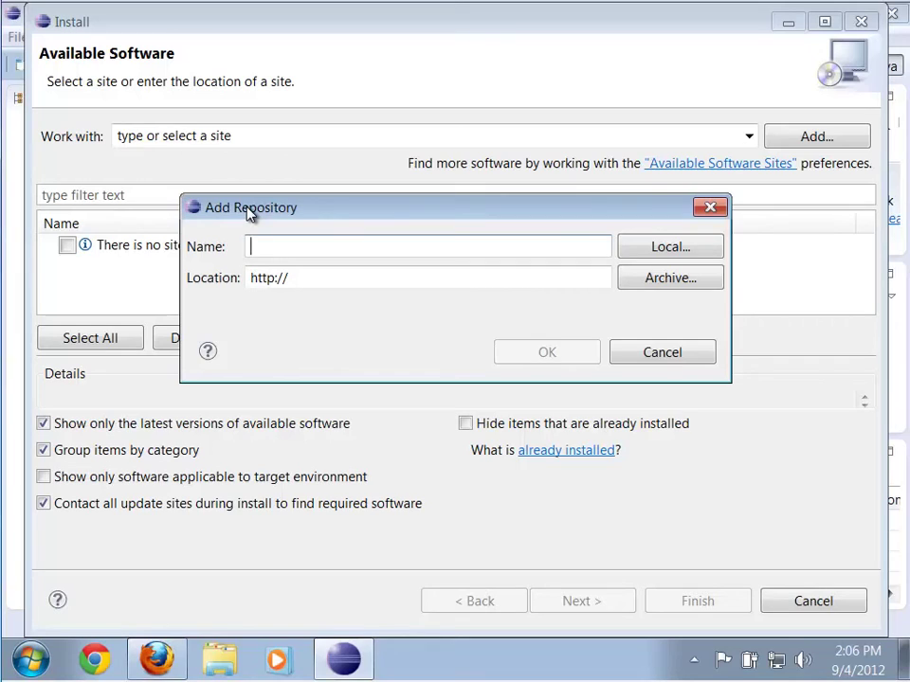
pyautogui.write('ADT')
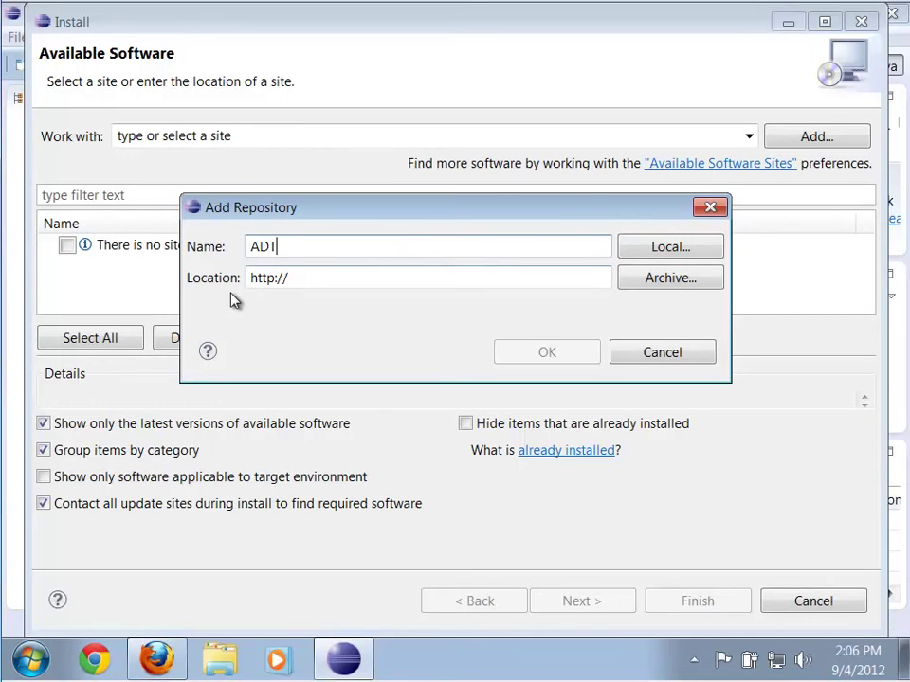
pyautogui.click(156, 658)
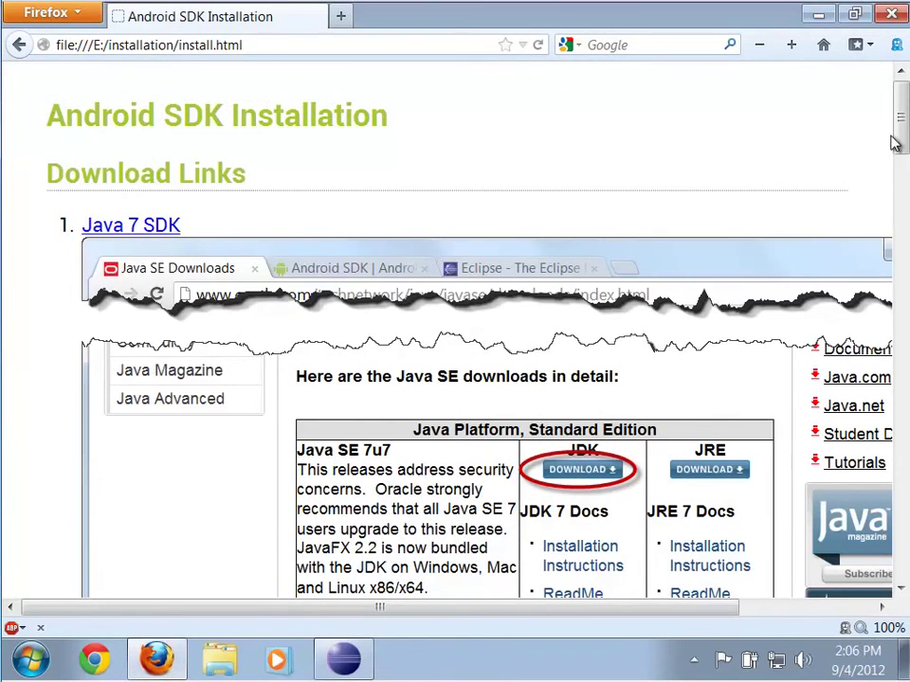
pyautogui.moveTo(896, 142); pyautogui.dragTo(873, 577)
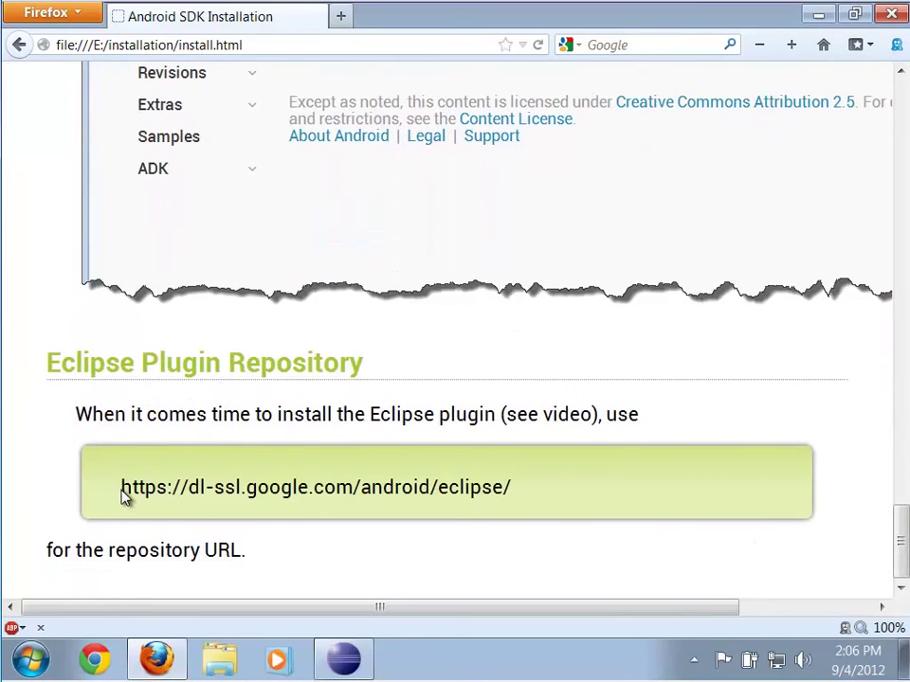
pyautogui.moveTo(123, 495); pyautogui.dragTo(514, 503)
pyautogui.rightClick(497, 489)
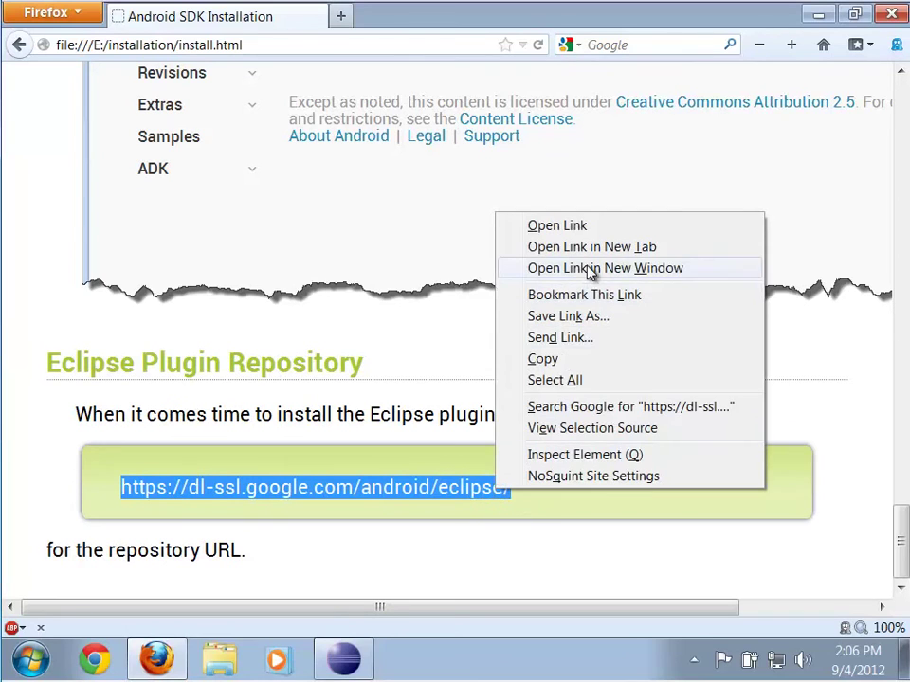
pyautogui.click(549, 361)
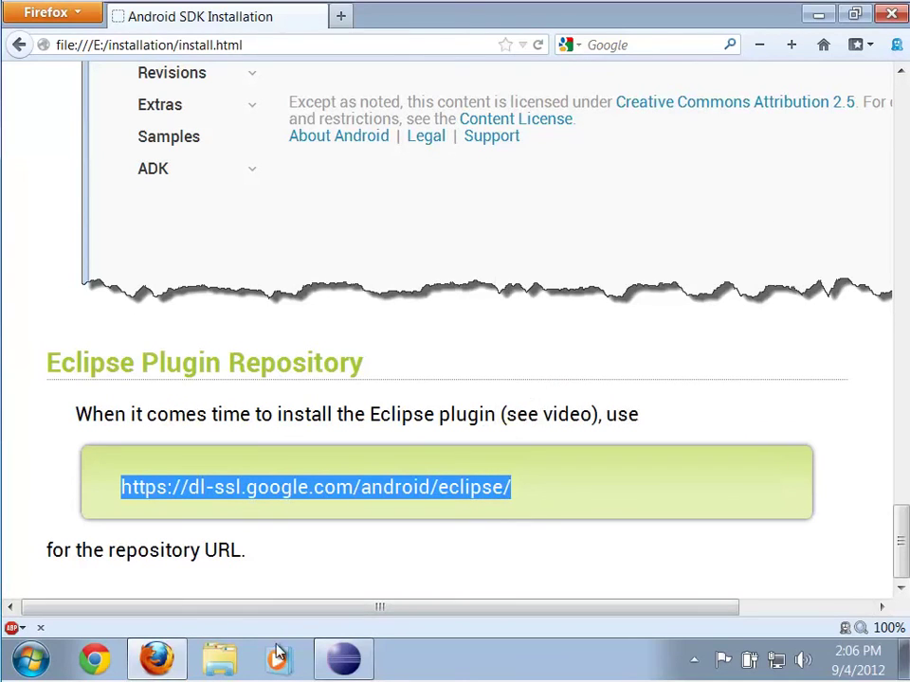
pyautogui.click(343, 659)
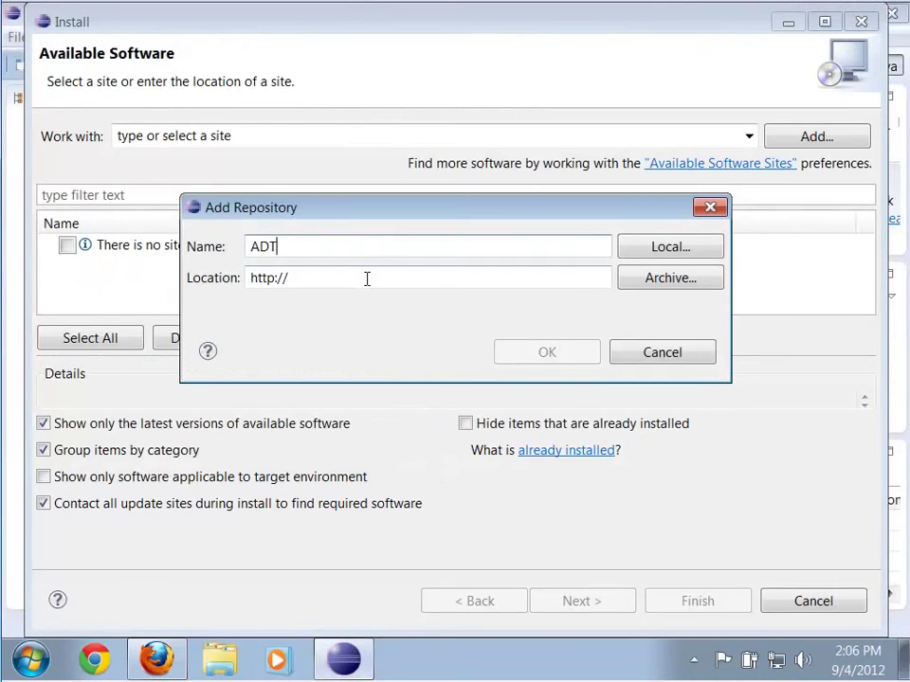
pyautogui.press('Tab')
pyautogui.rightClick(323, 278)
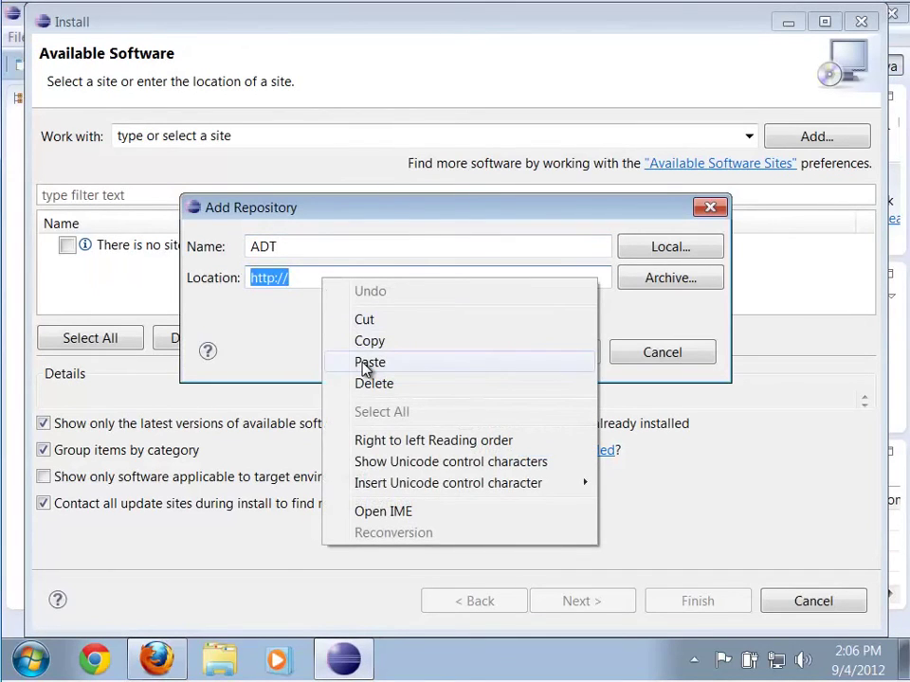
pyautogui.click(368, 362)
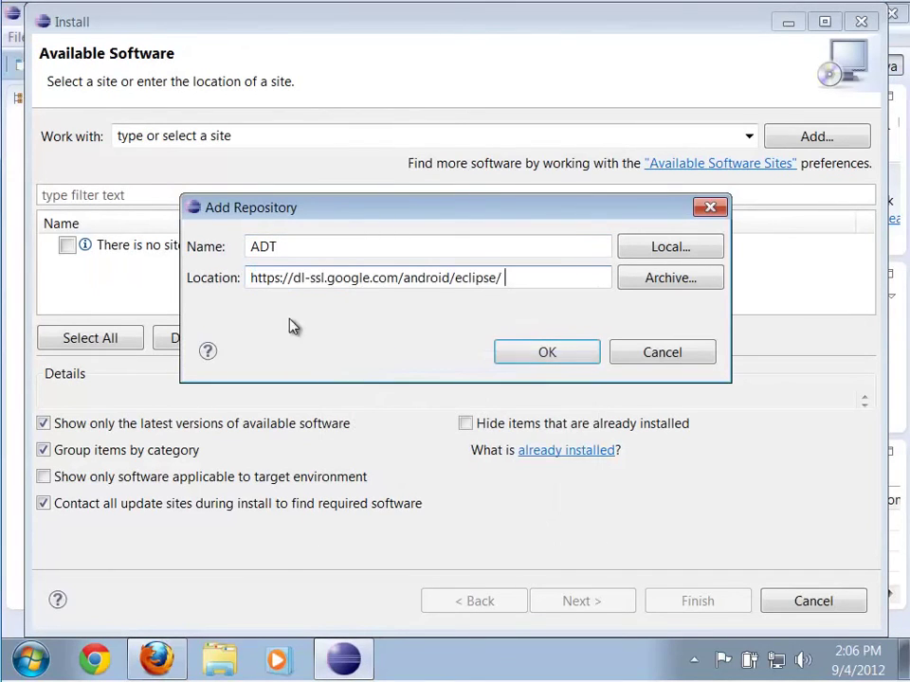
pyautogui.click(528, 361)
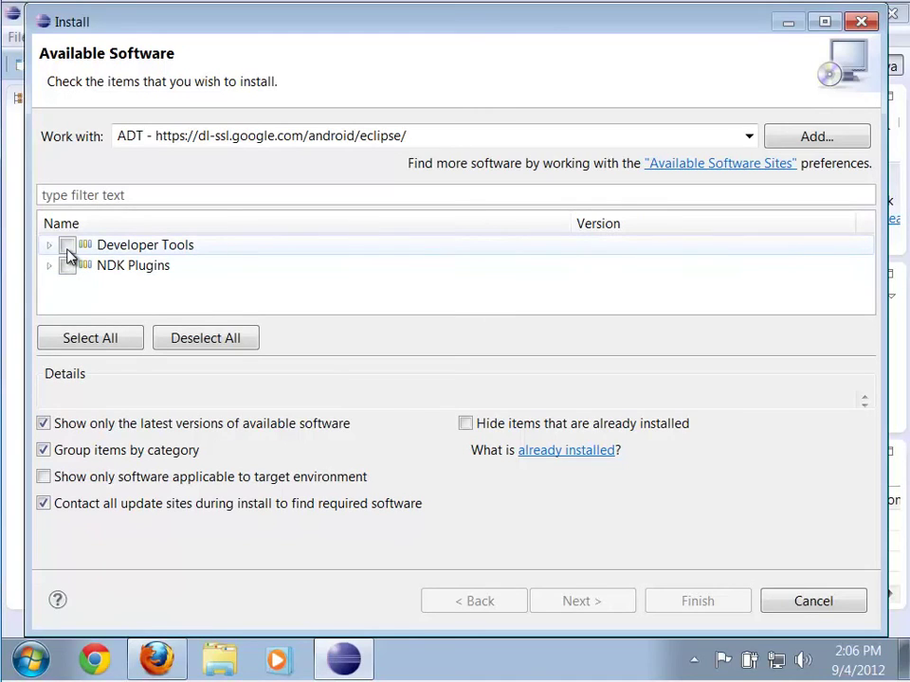
# Select Developer Tools, accept the licence agreements, and start the installation
pyautogui.click(67, 246)
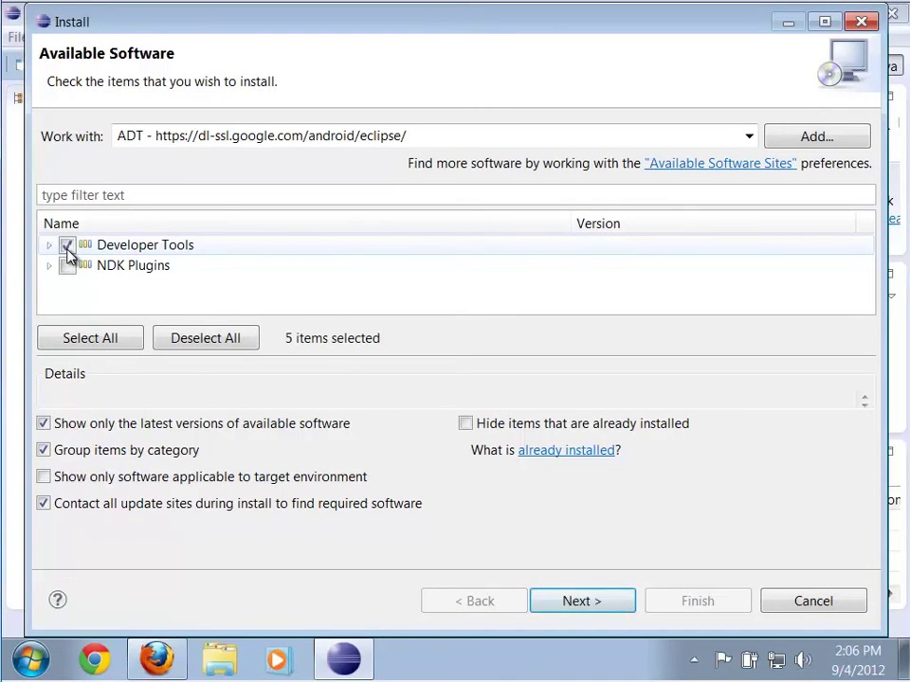
pyautogui.click(571, 602)
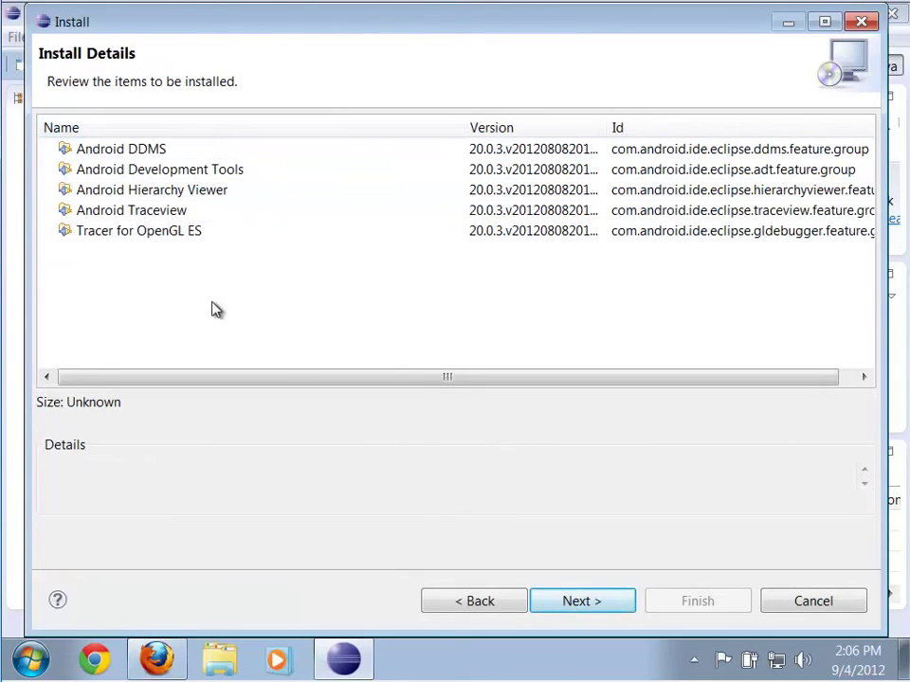
pyautogui.click(601, 602)
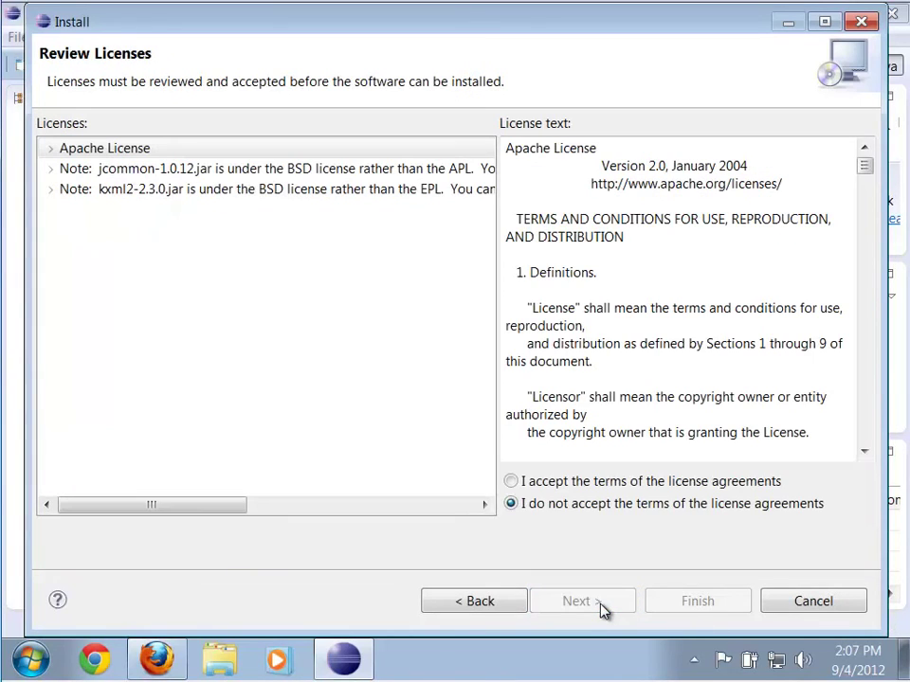
pyautogui.click(547, 483)
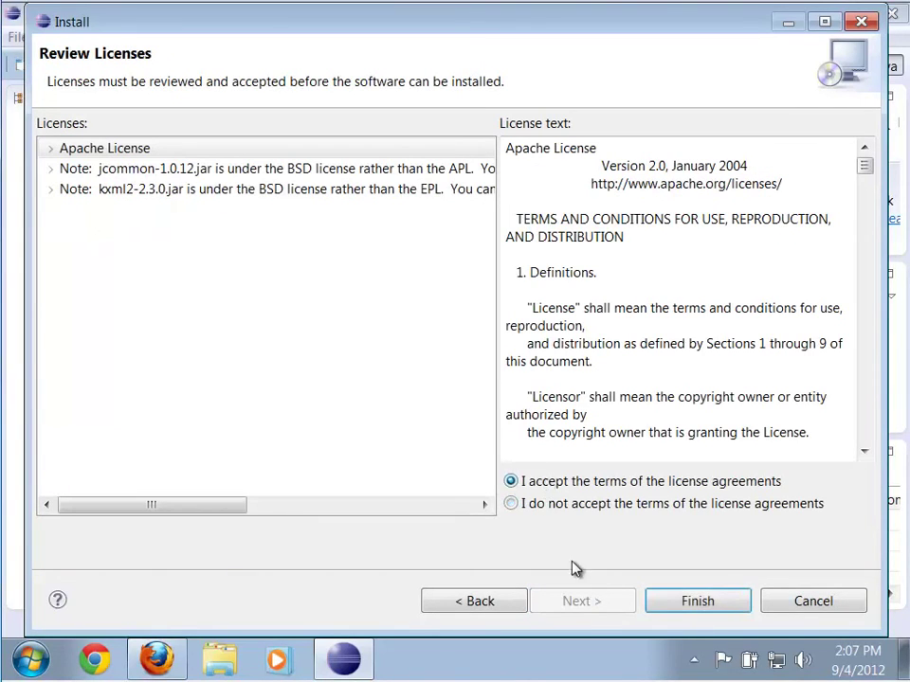
pyautogui.click(697, 603)
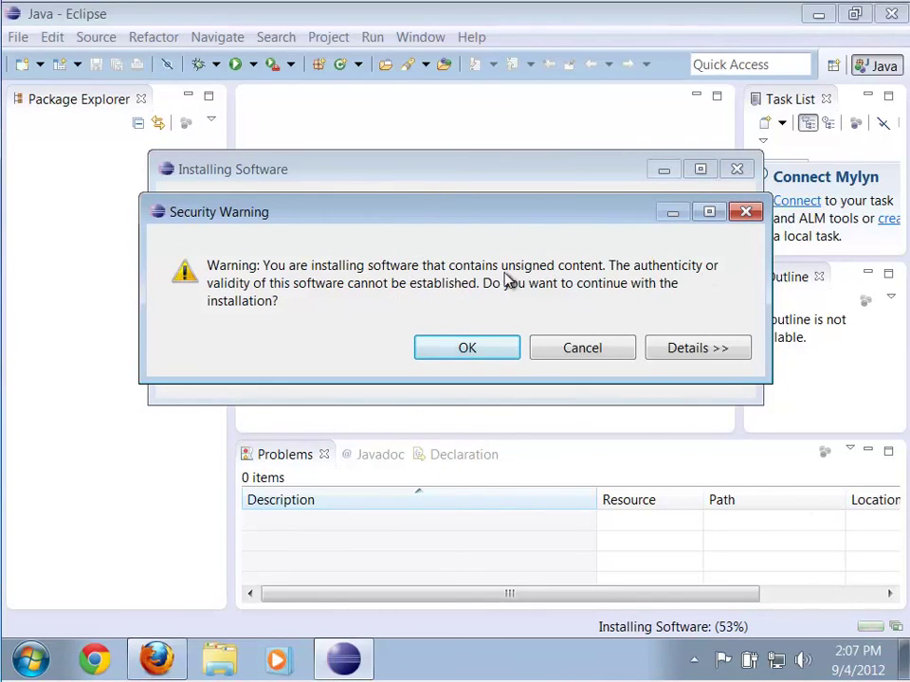
# Accept the unsigned-content warning, restart Eclipse, and reopen it with the default workspace
pyautogui.click(479, 349)
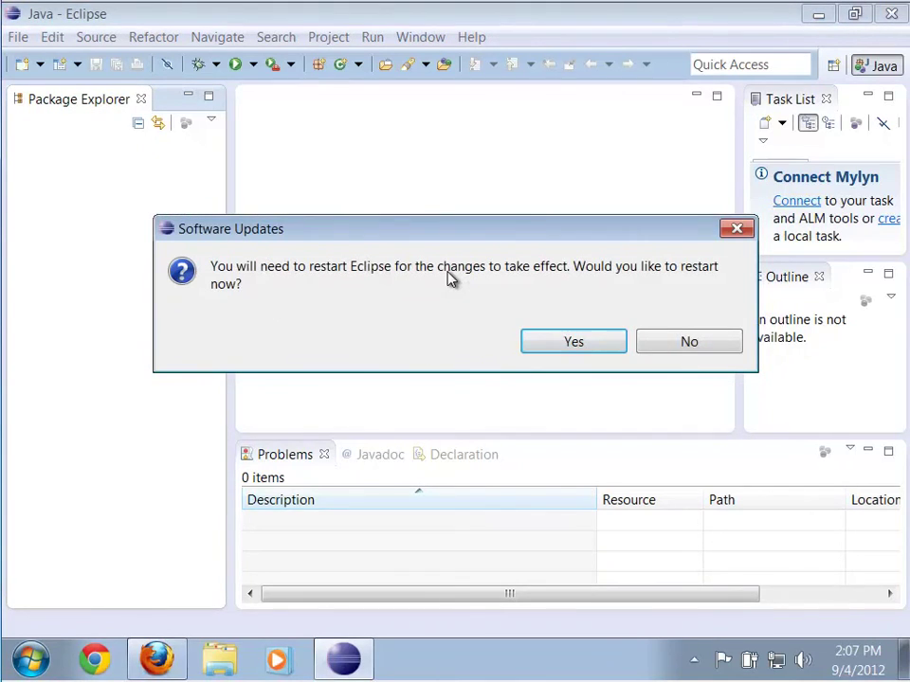
pyautogui.click(573, 343)
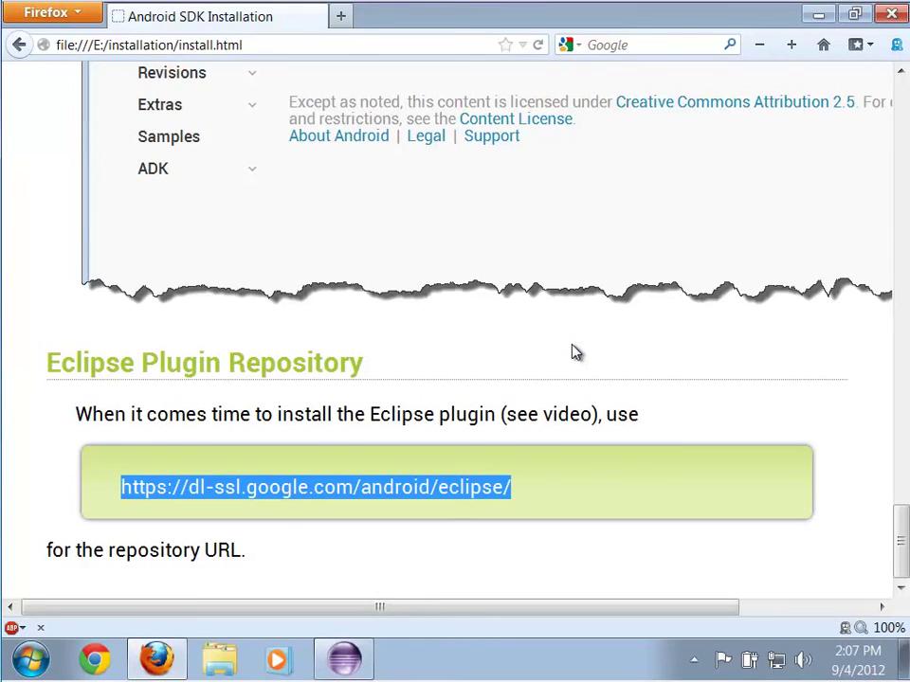
pyautogui.click(344, 656)
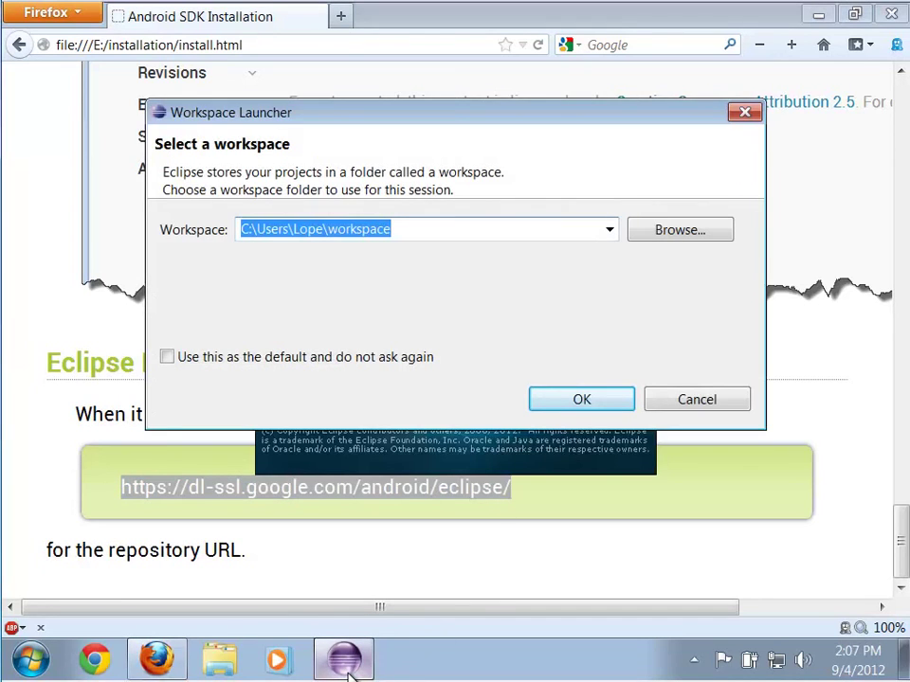
pyautogui.click(588, 405)
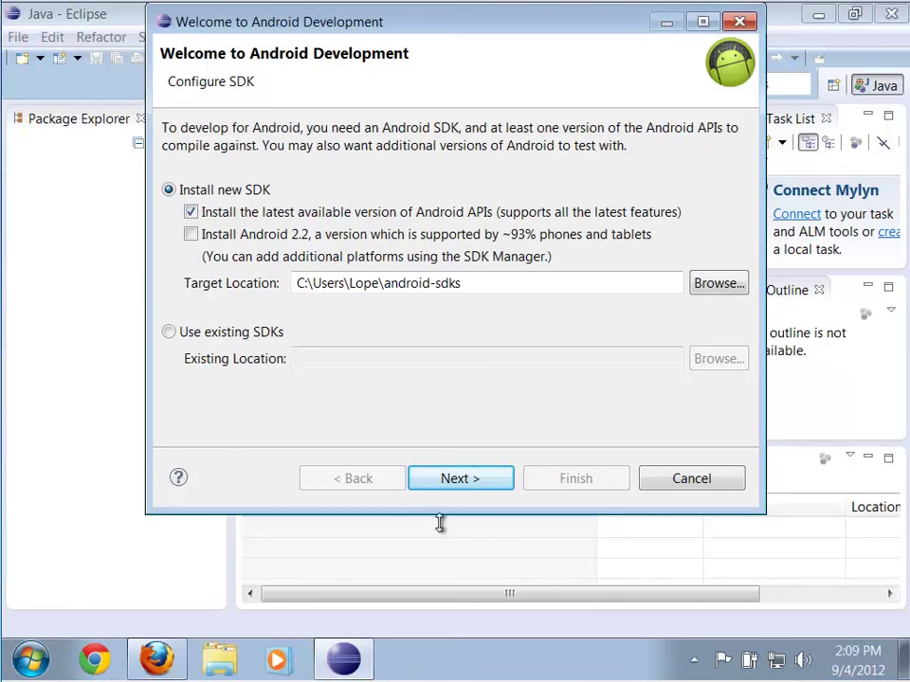
# Point ADT to the existing SDK folder at AppData\Local\Android\android-sdk
pyautogui.click(168, 333)
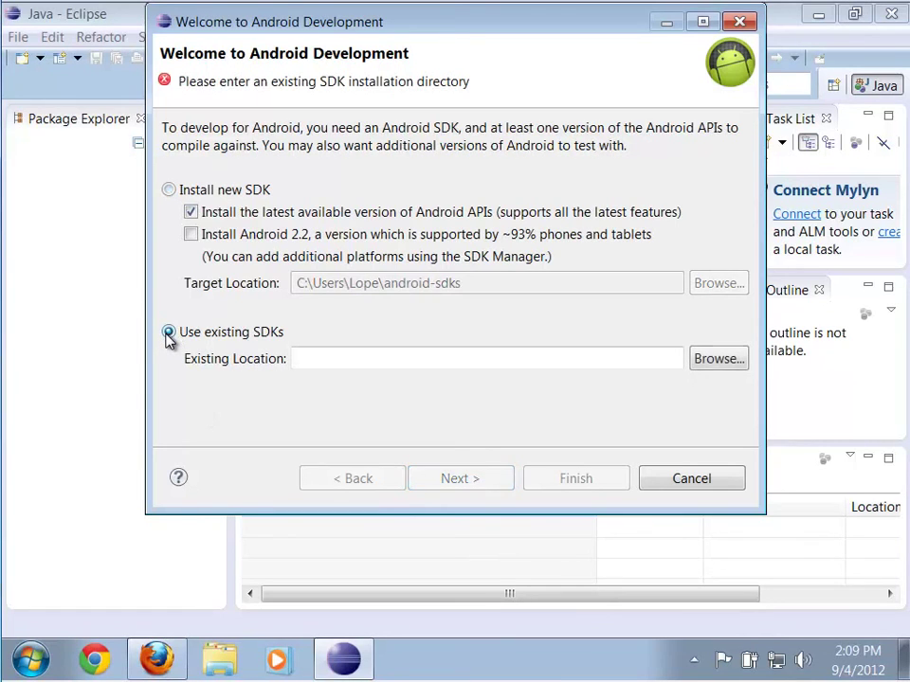
pyautogui.click(717, 364)
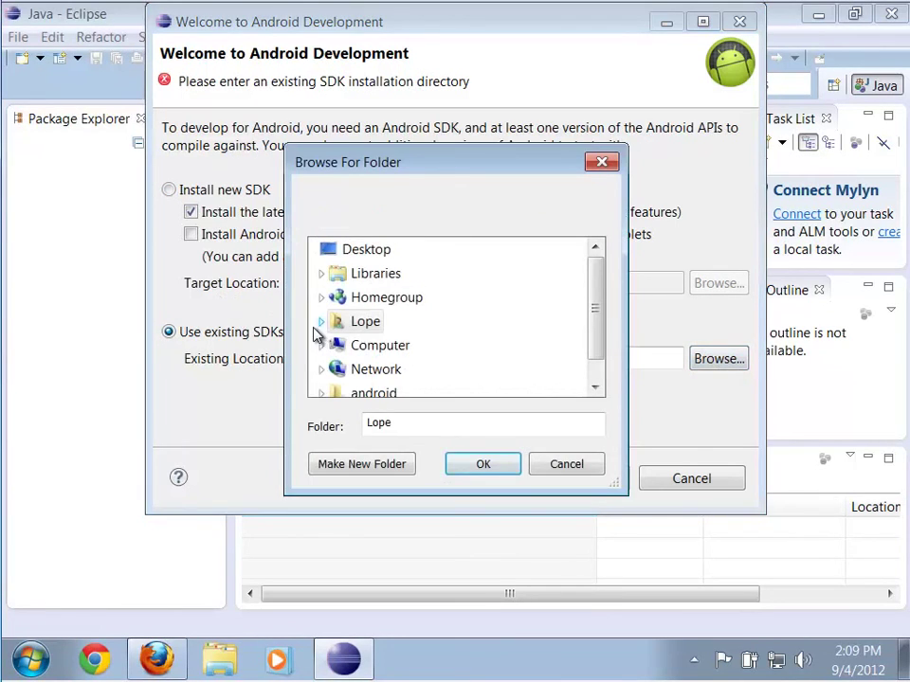
pyautogui.click(319, 324)
pyautogui.moveTo(593, 282); pyautogui.dragTo(597, 290)
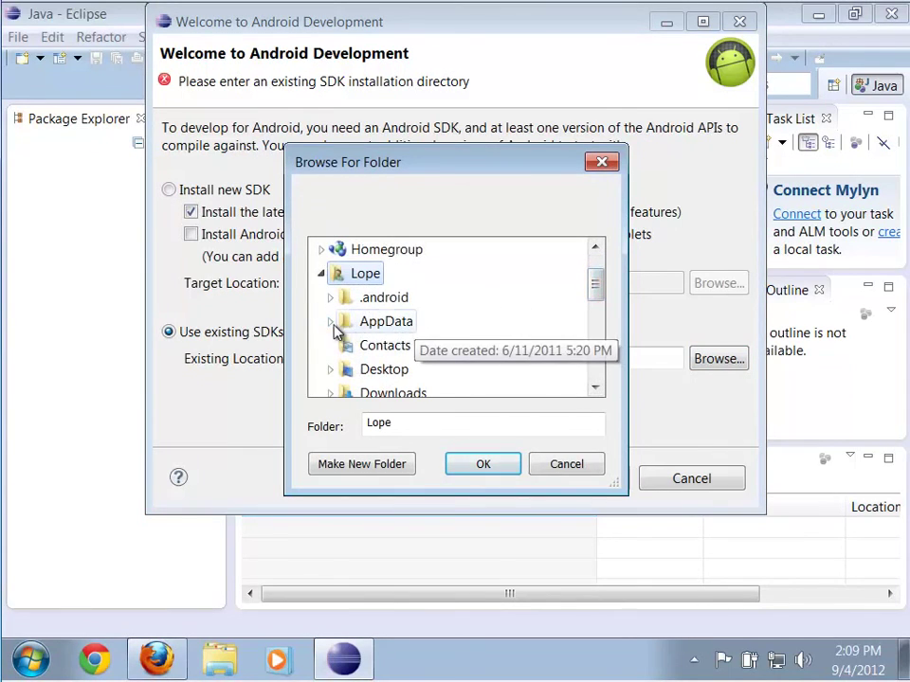
pyautogui.click(332, 322)
pyautogui.click(337, 323)
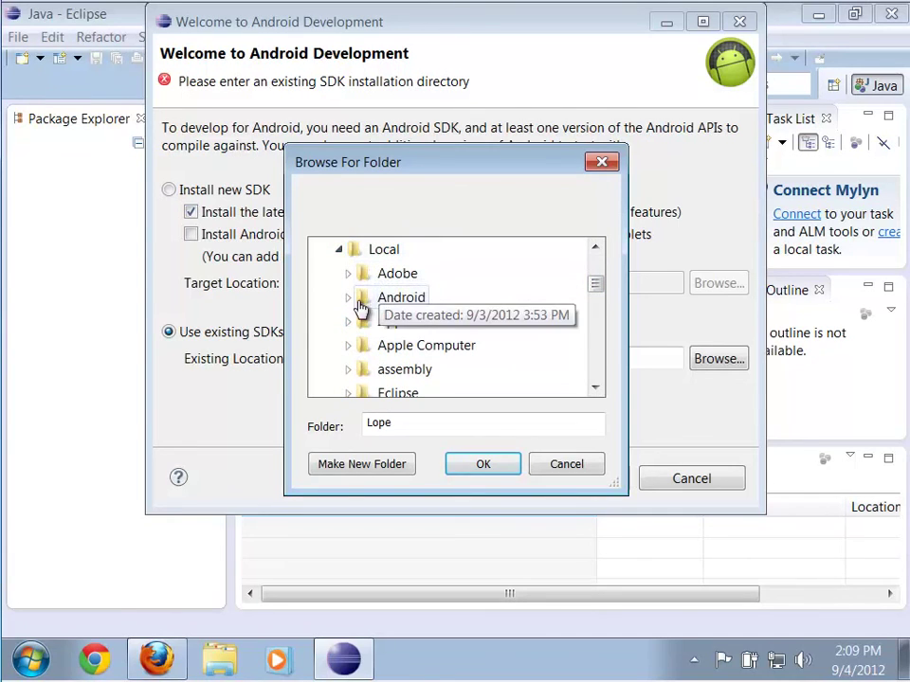
pyautogui.click(349, 303)
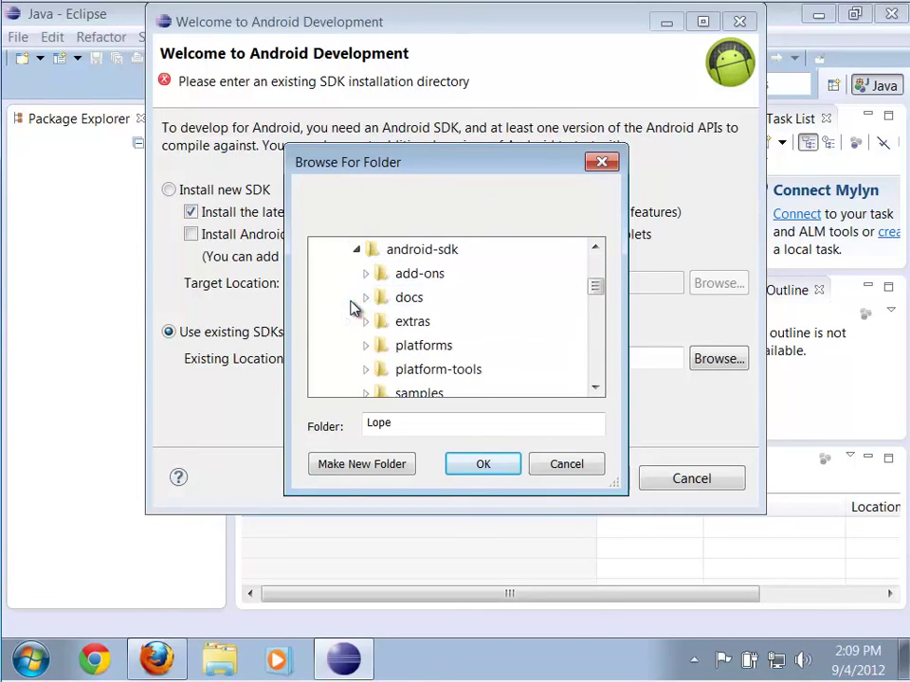
pyautogui.click(414, 254)
pyautogui.click(595, 247)
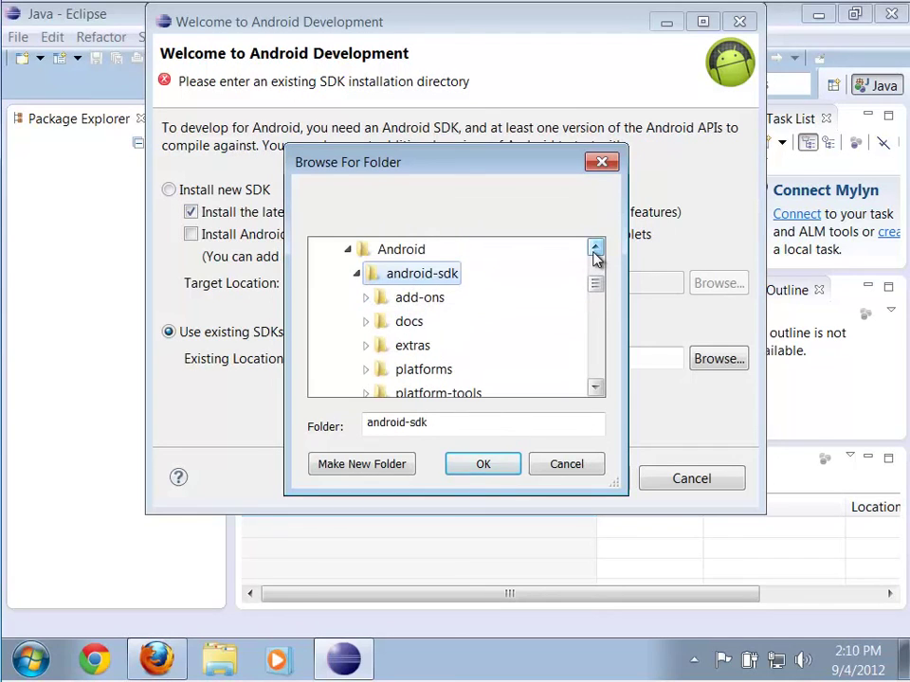
pyautogui.click(495, 469)
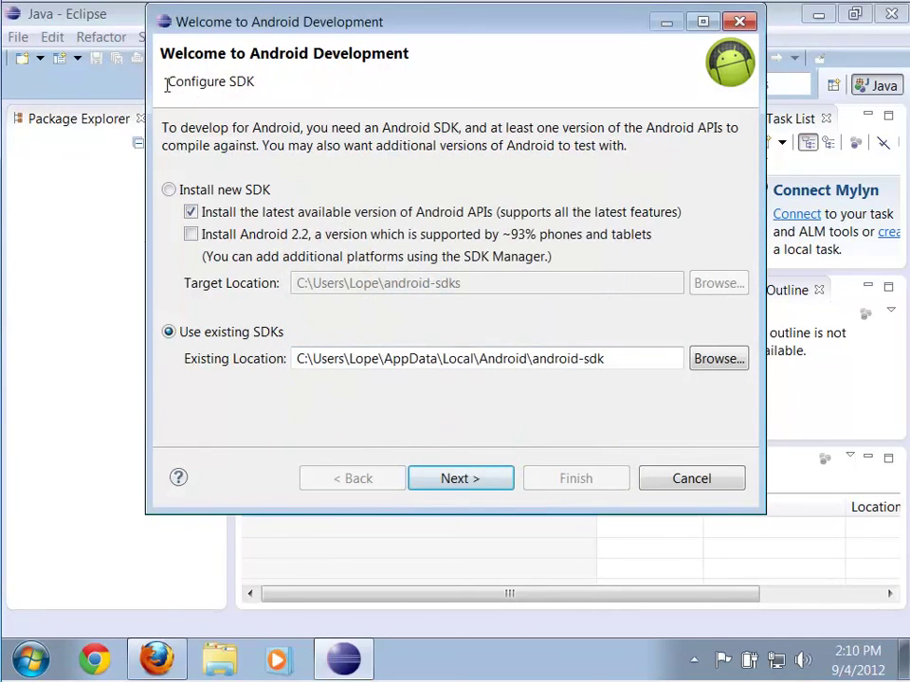
# Decline contributing usage statistics and finish the Android setup wizard
pyautogui.click(467, 486)
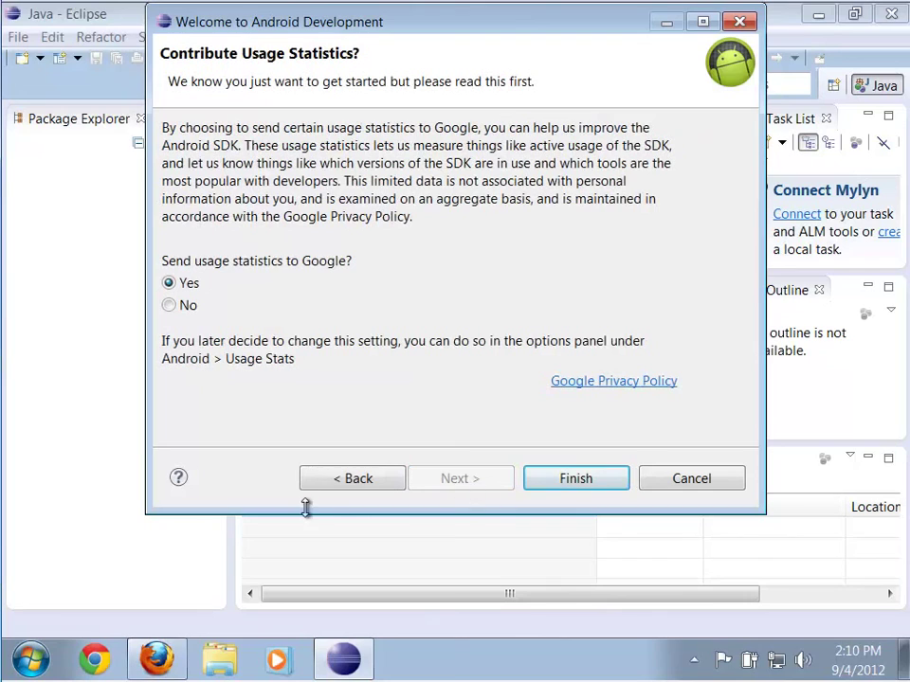
pyautogui.click(169, 306)
pyautogui.click(575, 480)
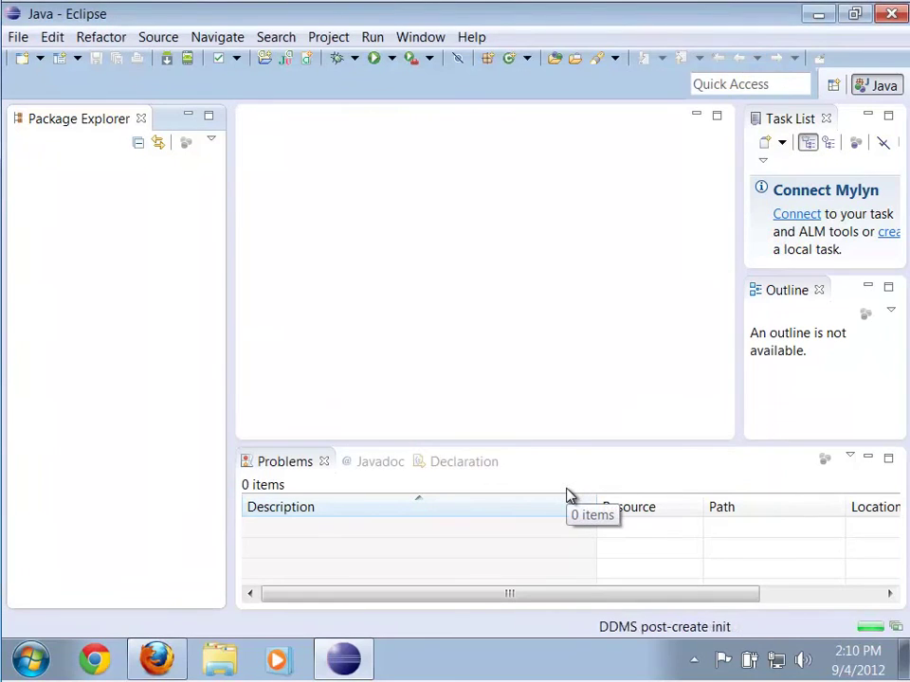